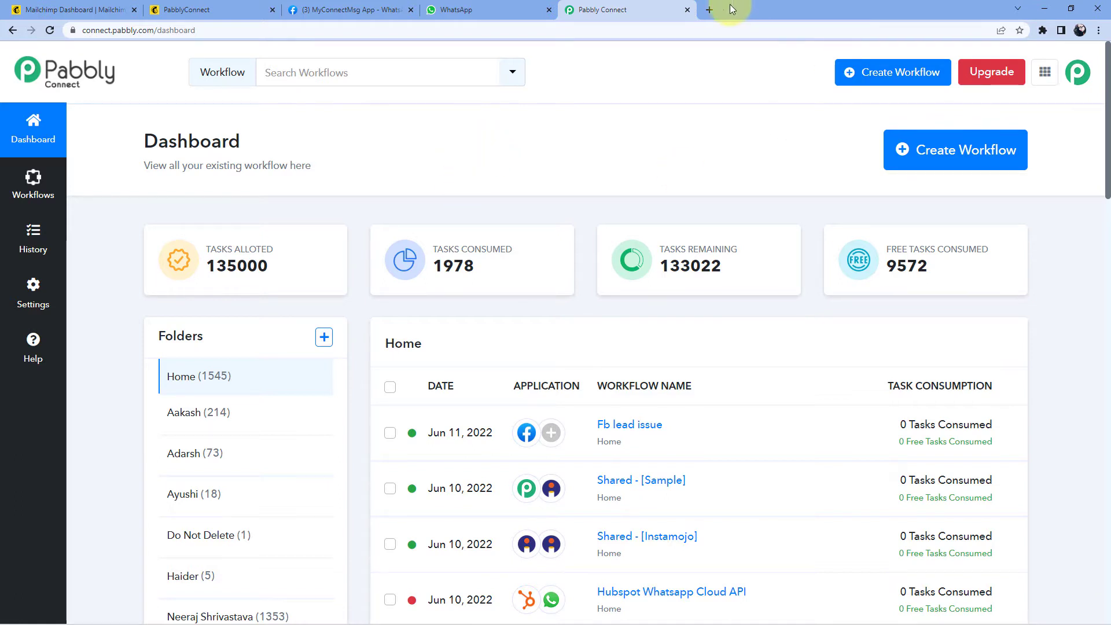
Step: Load pabbly.com/connect in a new browser tab, then close that tab
{"action": "left_click", "coordinate": [709, 10]}
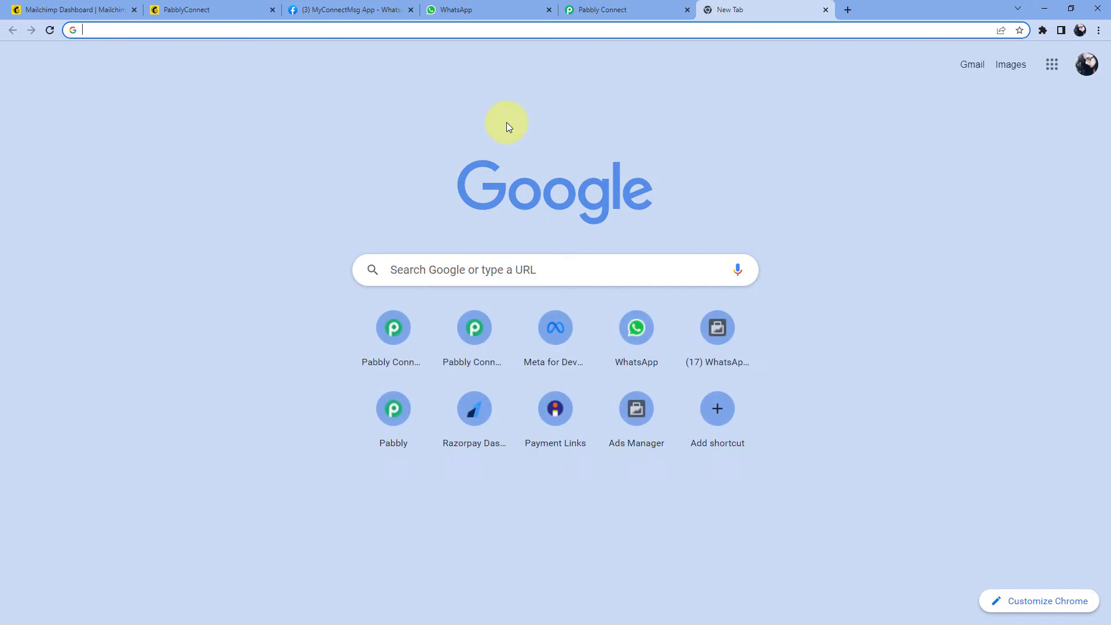
{"action": "type", "text": "pabbly.c"}
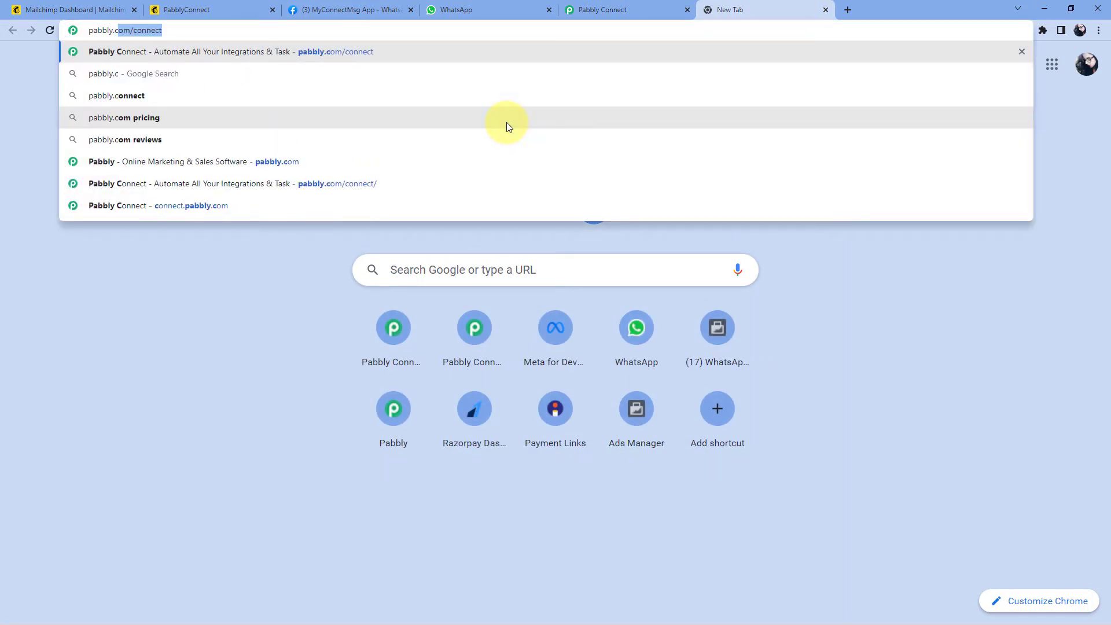
{"action": "type", "text": "om/connect"}
{"action": "key", "text": "Return"}
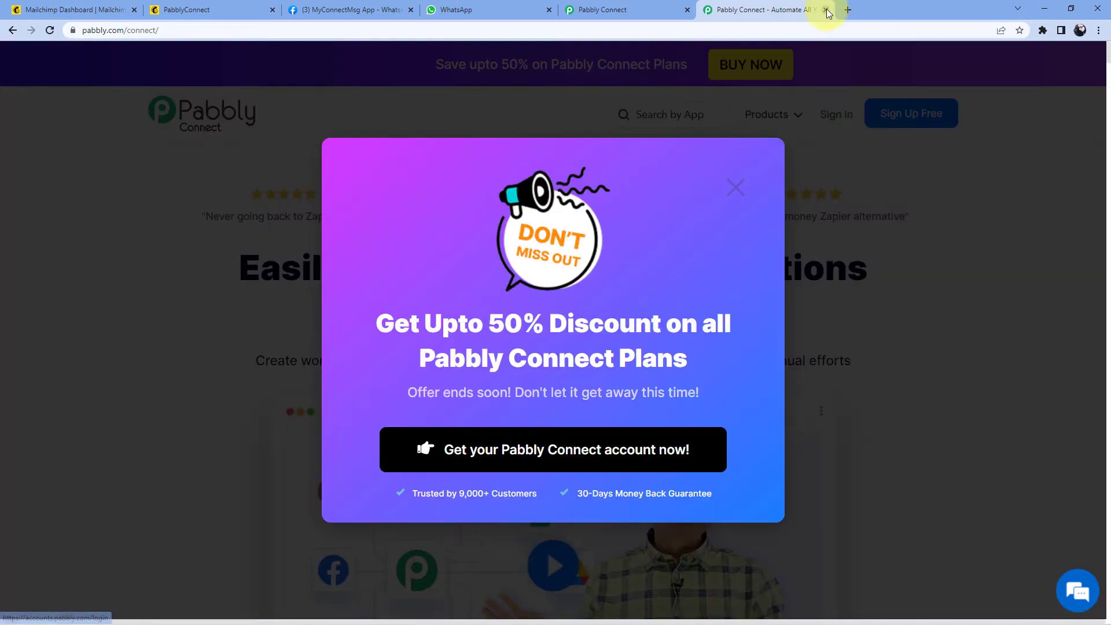
{"action": "left_click", "coordinate": [826, 10]}
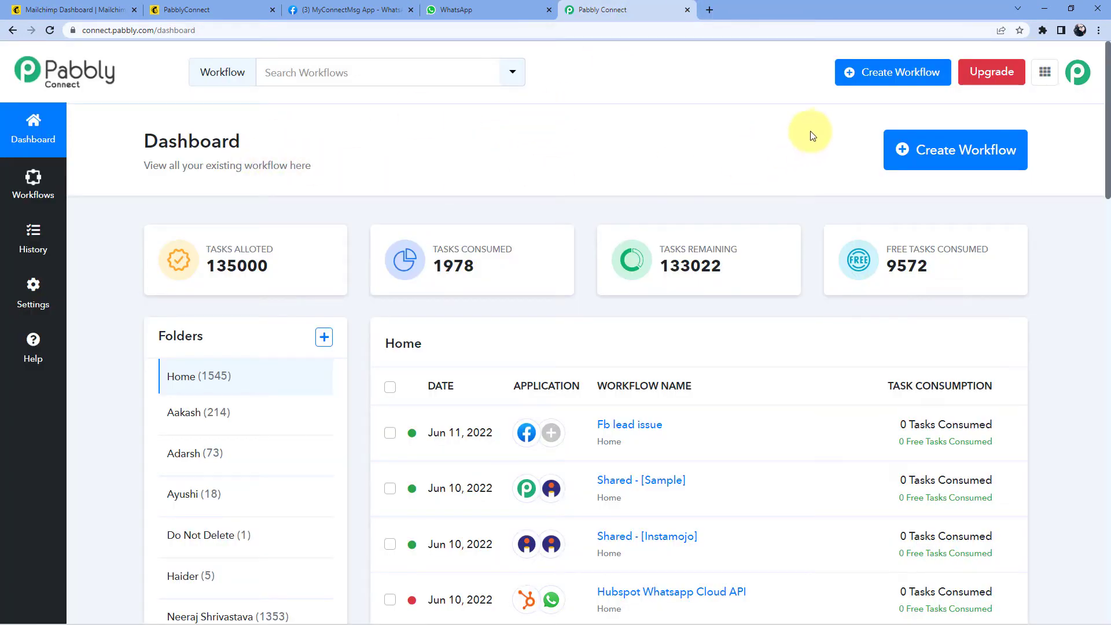
Step: Create a new workflow named 'MailChimp to WhatsApp'
{"action": "left_click", "coordinate": [938, 153]}
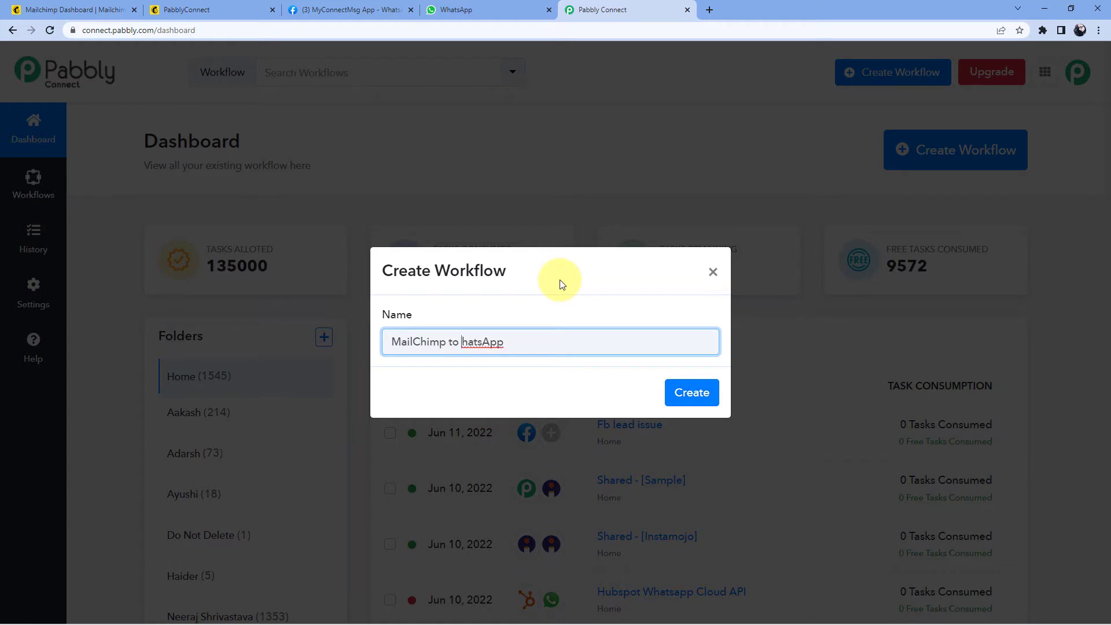
{"action": "left_click", "coordinate": [560, 283]}
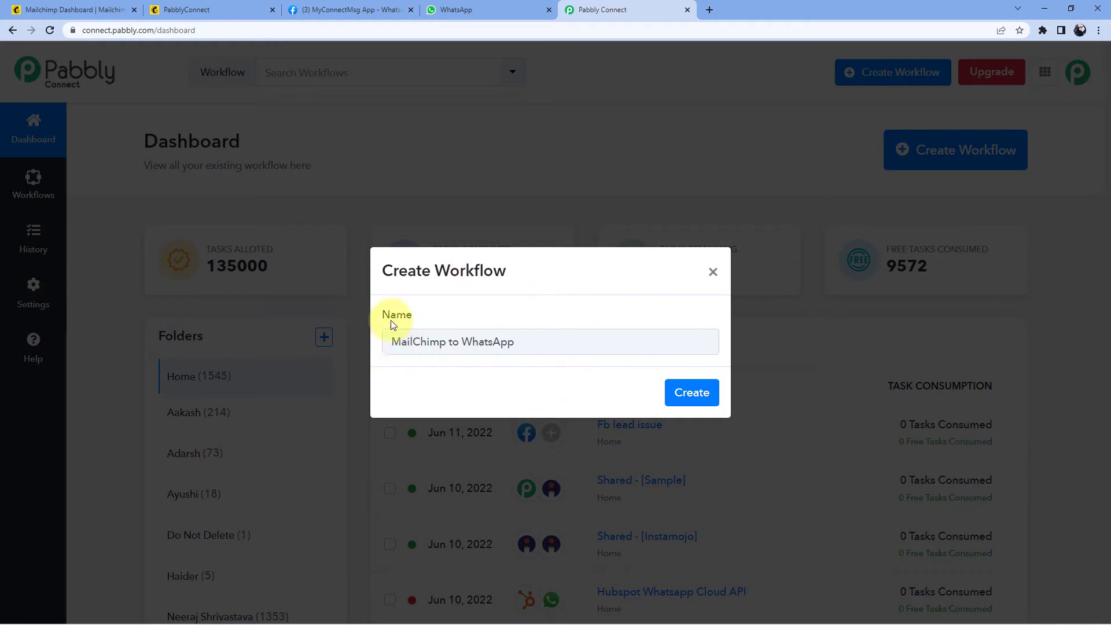
{"action": "left_click", "coordinate": [701, 395]}
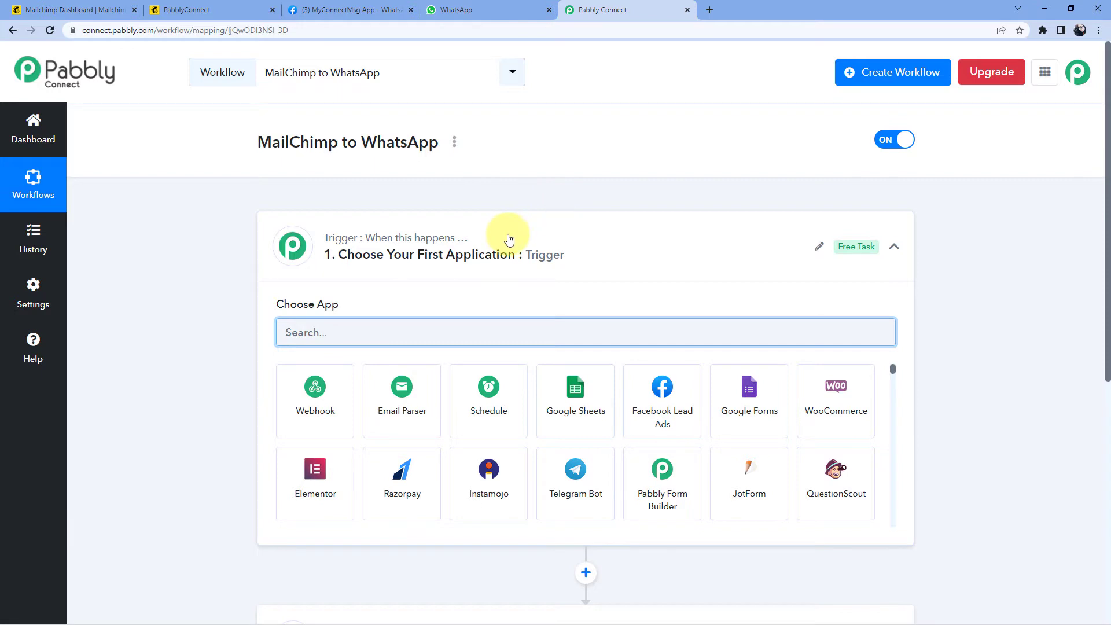
Step: Set the trigger app to MailChimp with the New Subscriber trigger event
{"action": "left_click", "coordinate": [508, 236]}
{"action": "scroll", "coordinate": [427, 188], "scroll_direction": "down", "scroll_amount": 1}
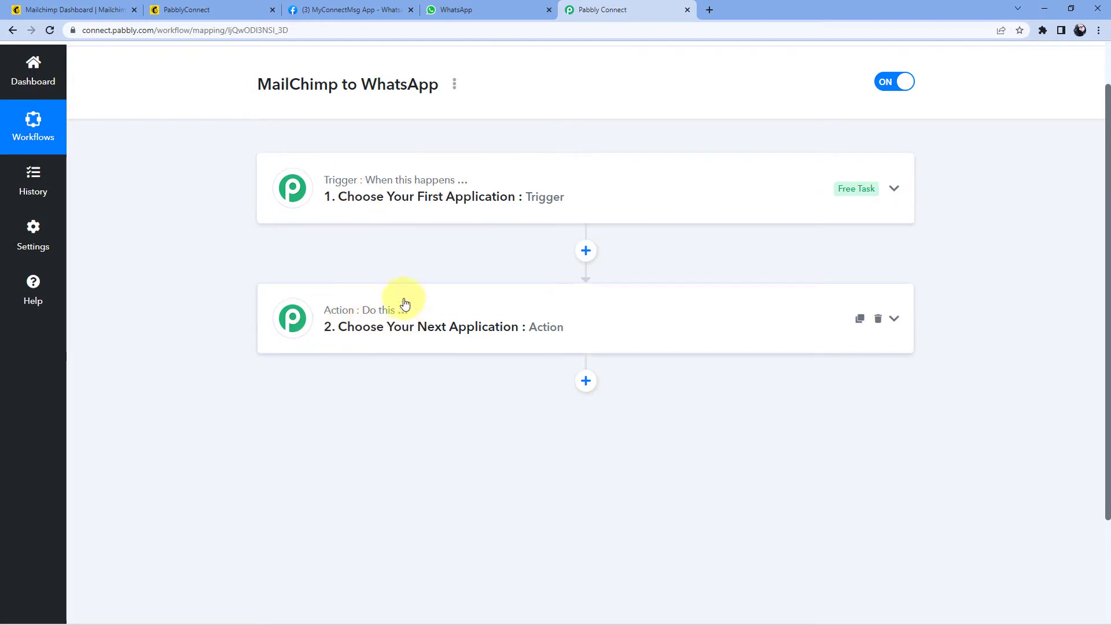
{"action": "left_click", "coordinate": [488, 193]}
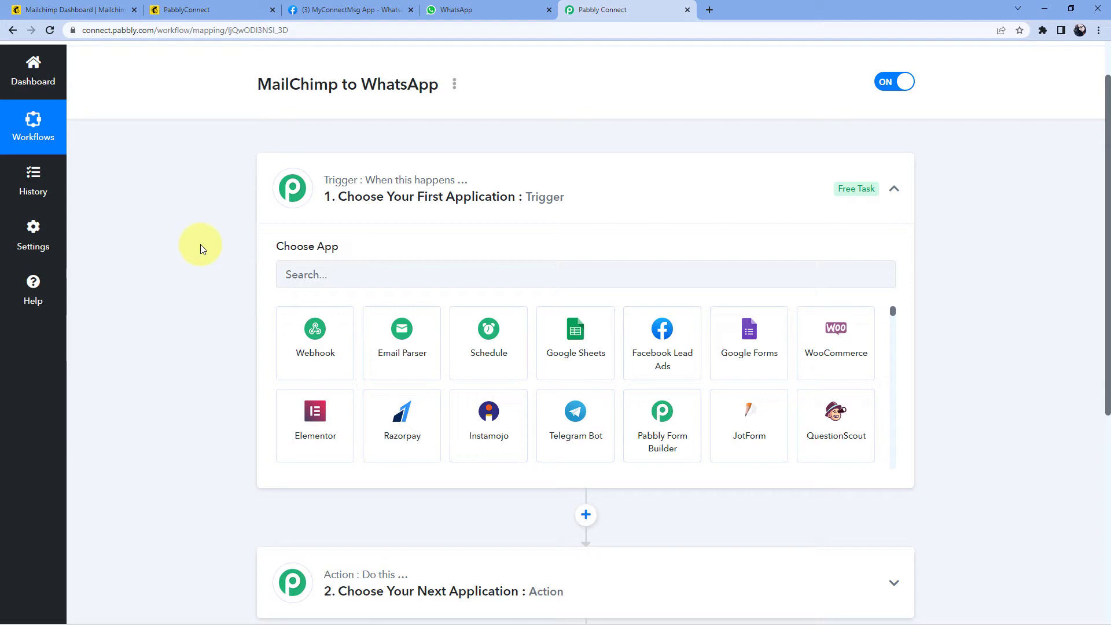
{"action": "left_click", "coordinate": [327, 275]}
{"action": "type", "text": "MailChimp"}
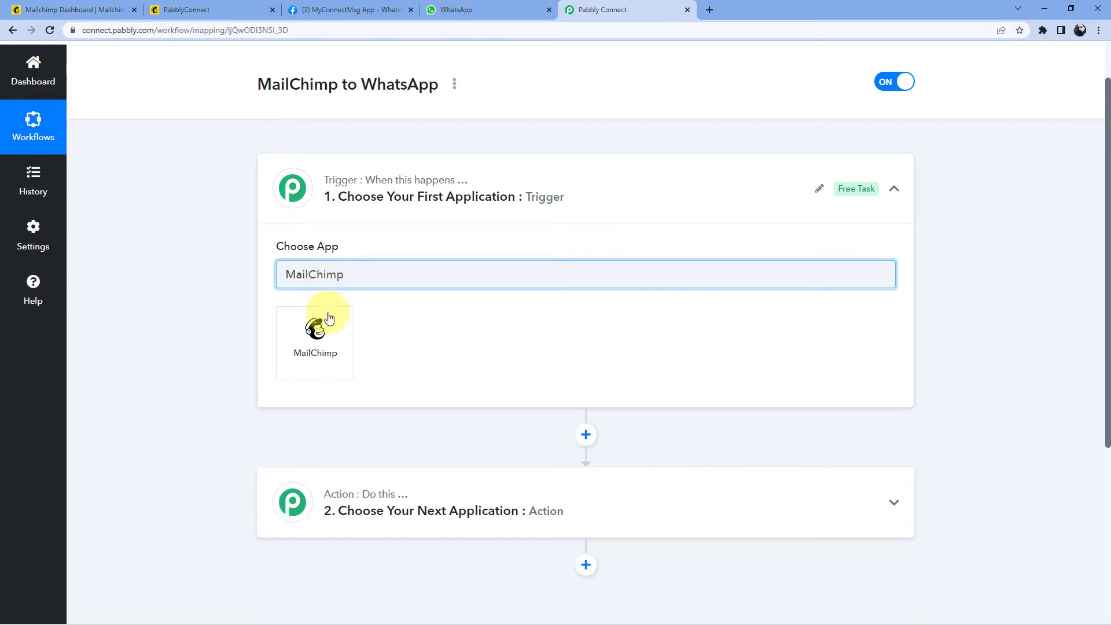
{"action": "left_click", "coordinate": [312, 328]}
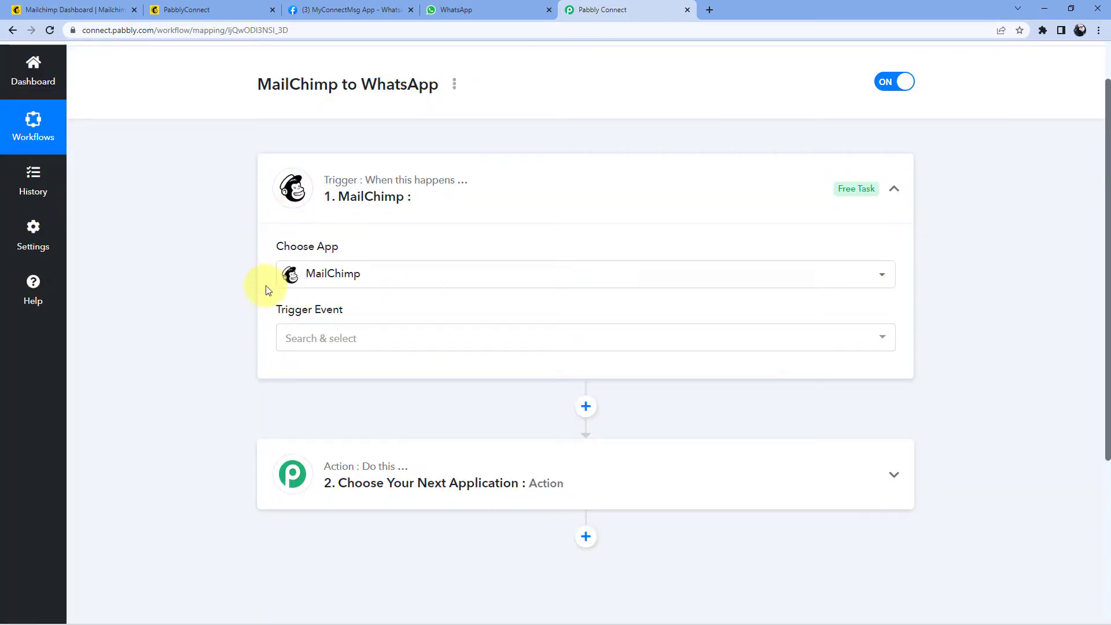
{"action": "left_click", "coordinate": [373, 334]}
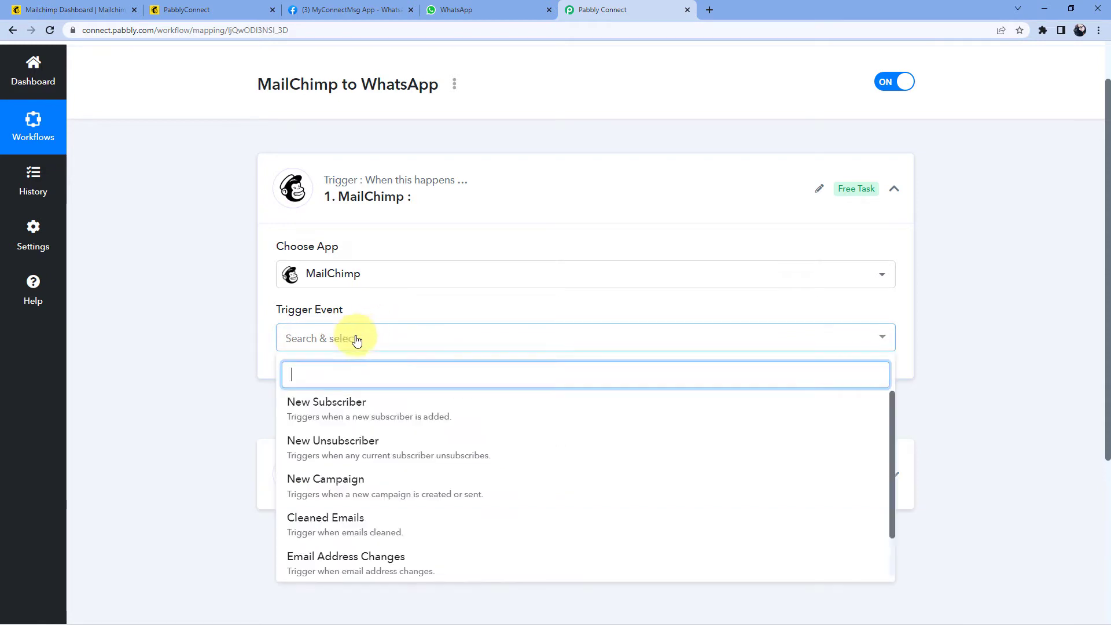
{"action": "left_click", "coordinate": [347, 412]}
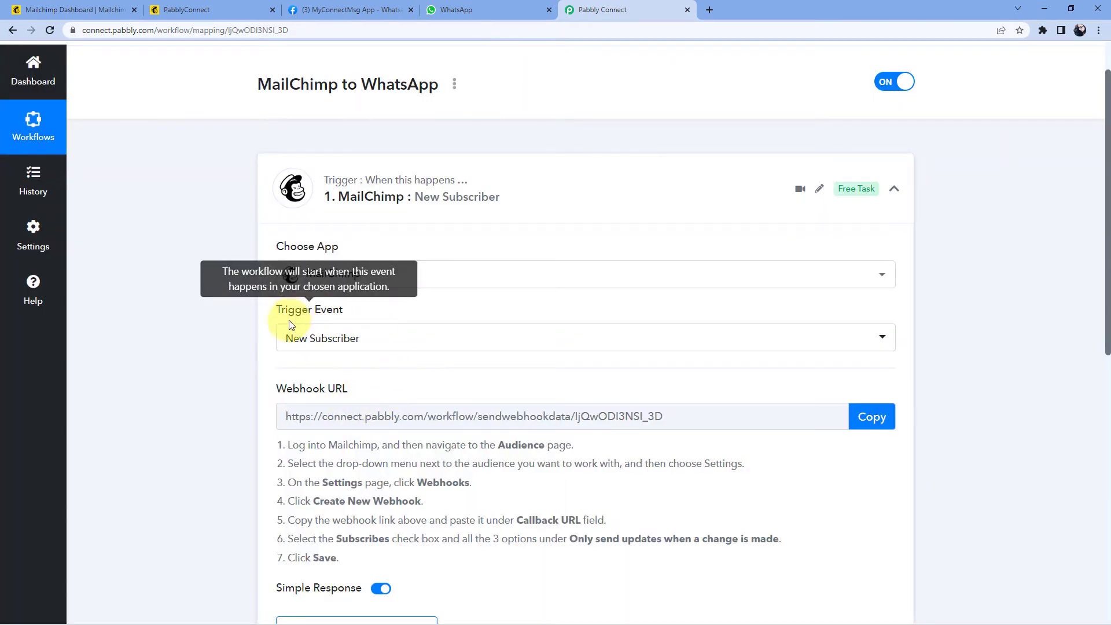
Step: Copy the trigger's webhook URL and switch to the Mailchimp dashboard
{"action": "scroll", "coordinate": [405, 301], "scroll_direction": "down", "scroll_amount": 2}
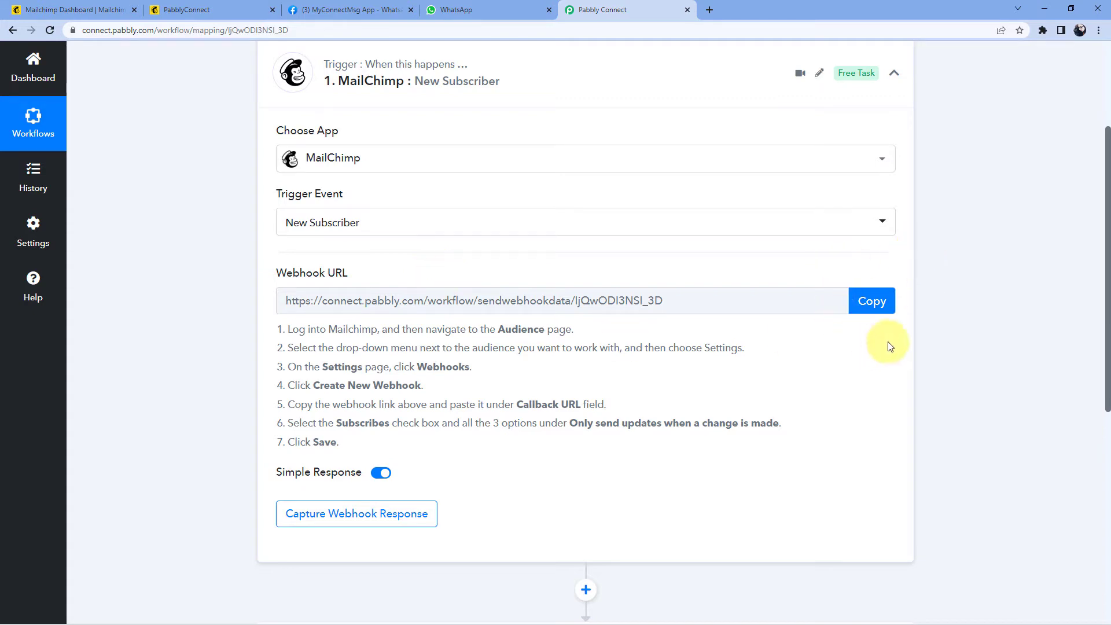
{"action": "left_click", "coordinate": [870, 302]}
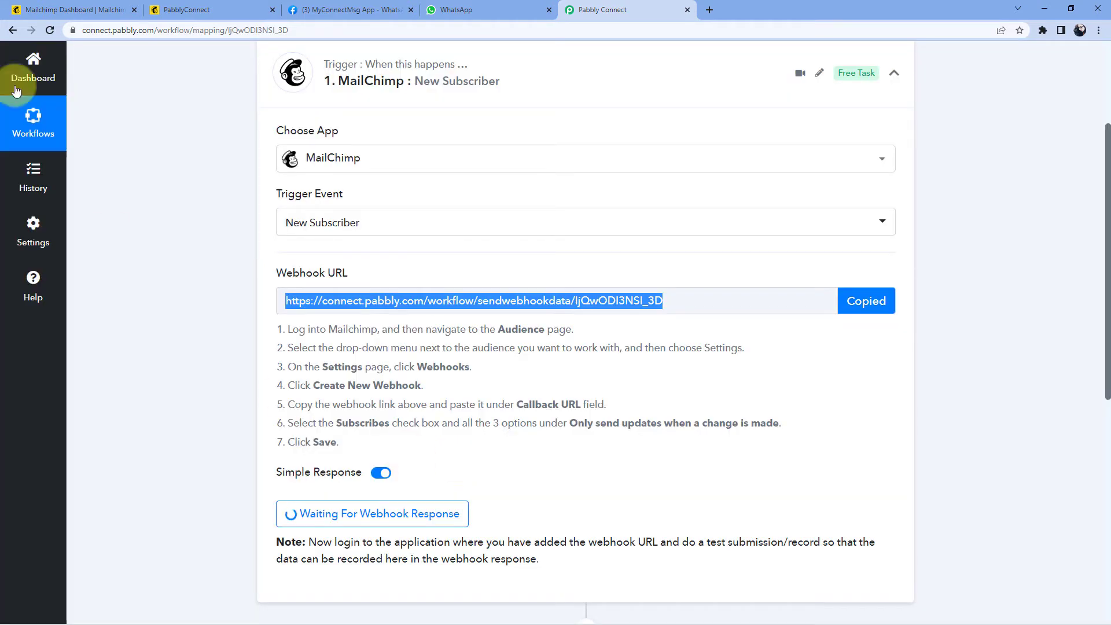
{"action": "left_click", "coordinate": [100, 6]}
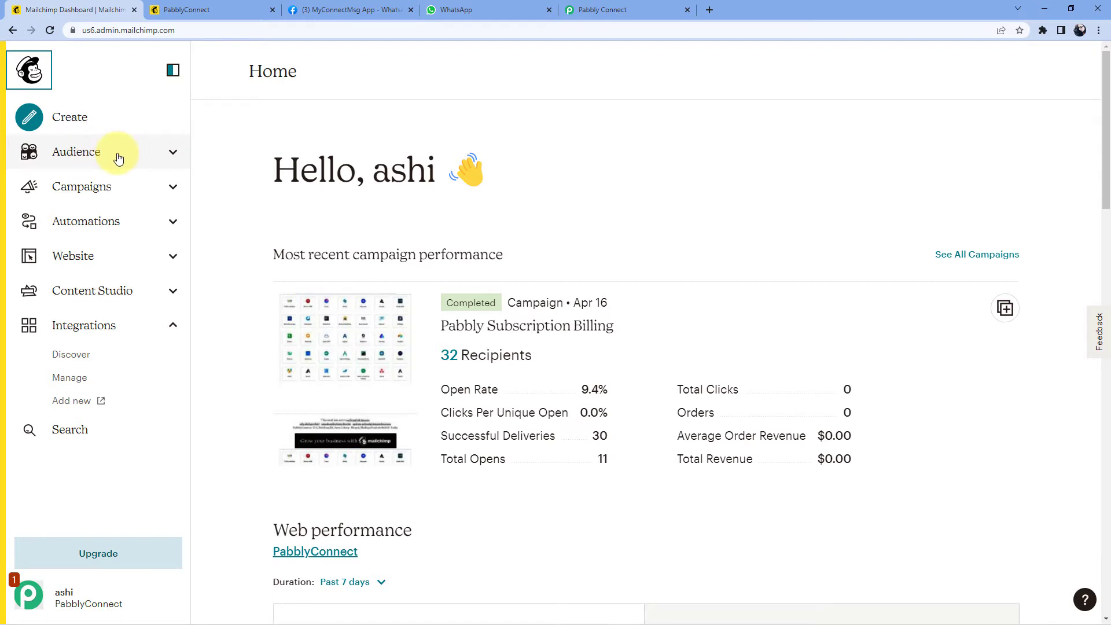
Step: Go through Audience, Manage Audience and Settings to the PabblyConnect audience's Webhooks page
{"action": "left_click", "coordinate": [117, 157]}
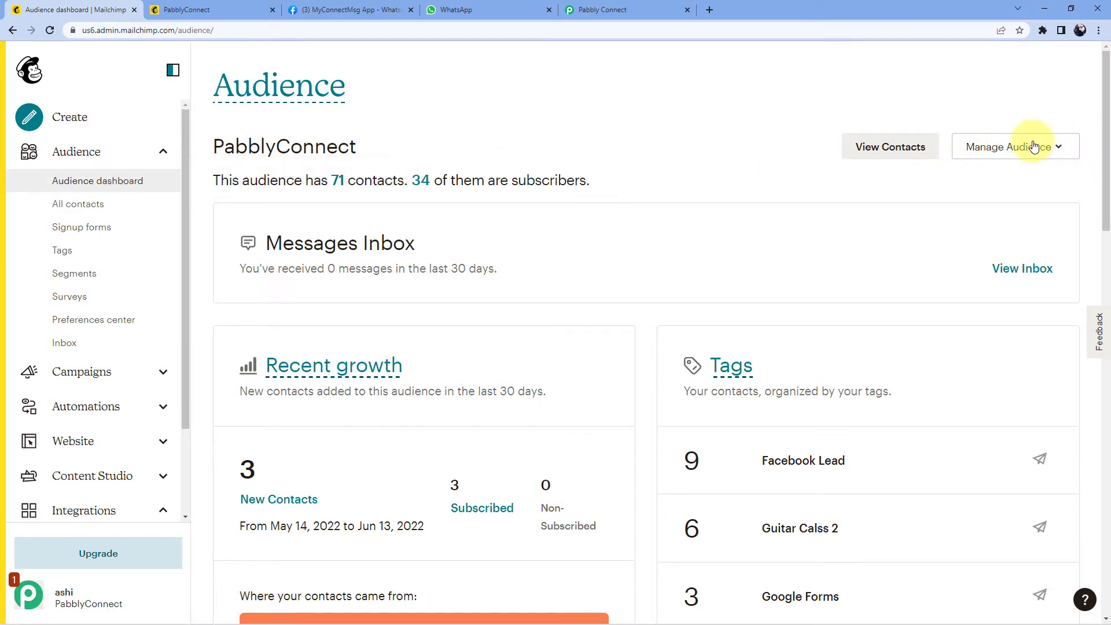
{"action": "left_click", "coordinate": [1052, 151]}
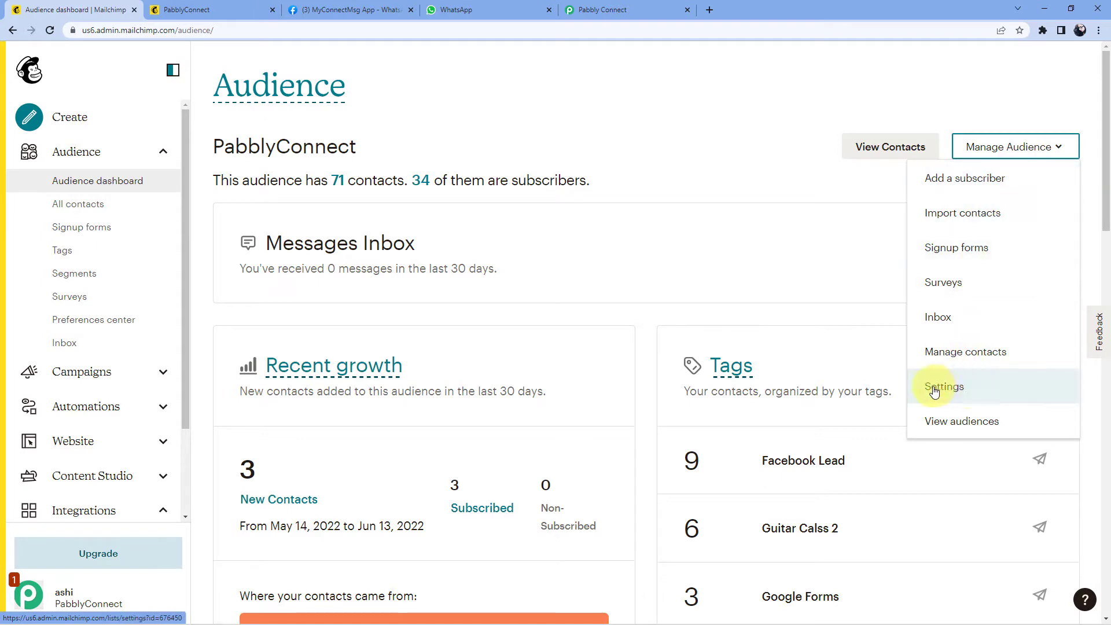
{"action": "left_click", "coordinate": [953, 392]}
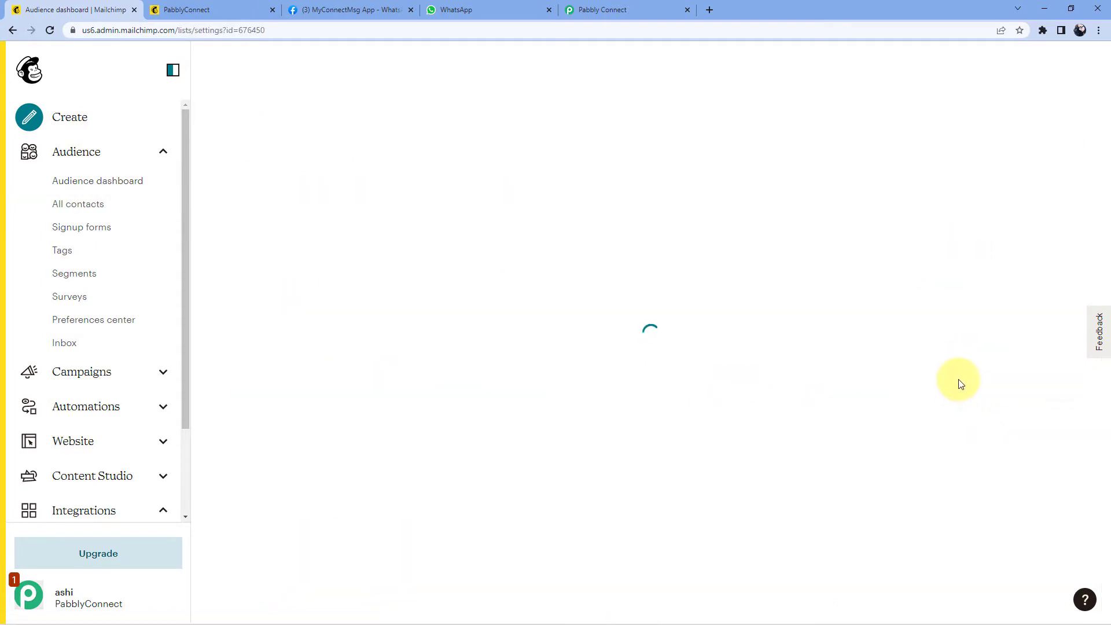
{"action": "scroll", "coordinate": [444, 275], "scroll_direction": "down", "scroll_amount": 5}
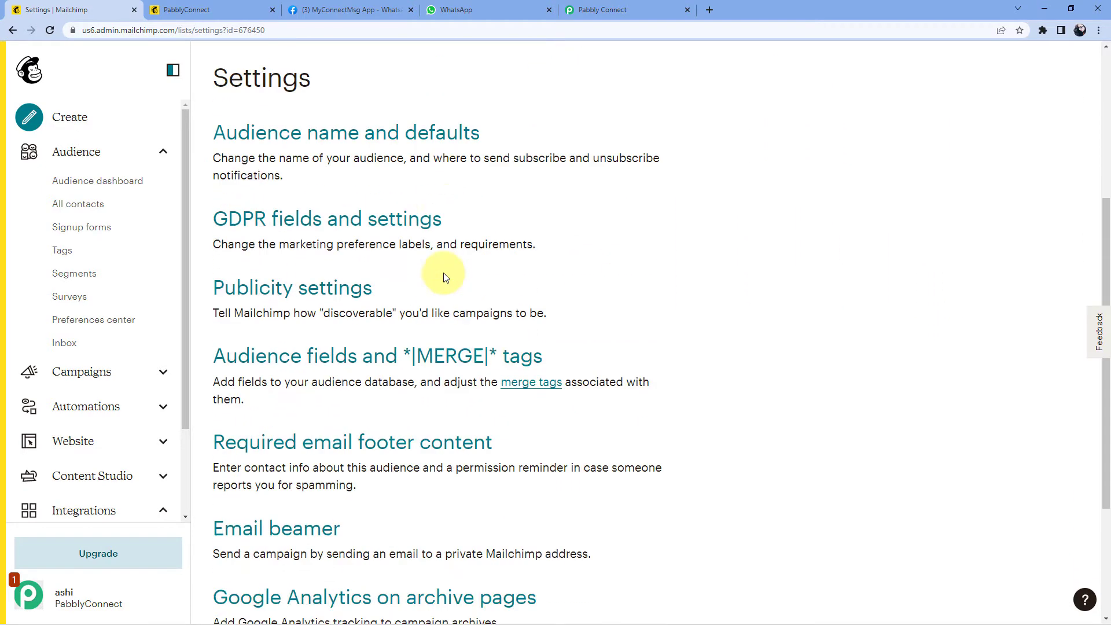
{"action": "scroll", "coordinate": [444, 276], "scroll_direction": "down", "scroll_amount": 3}
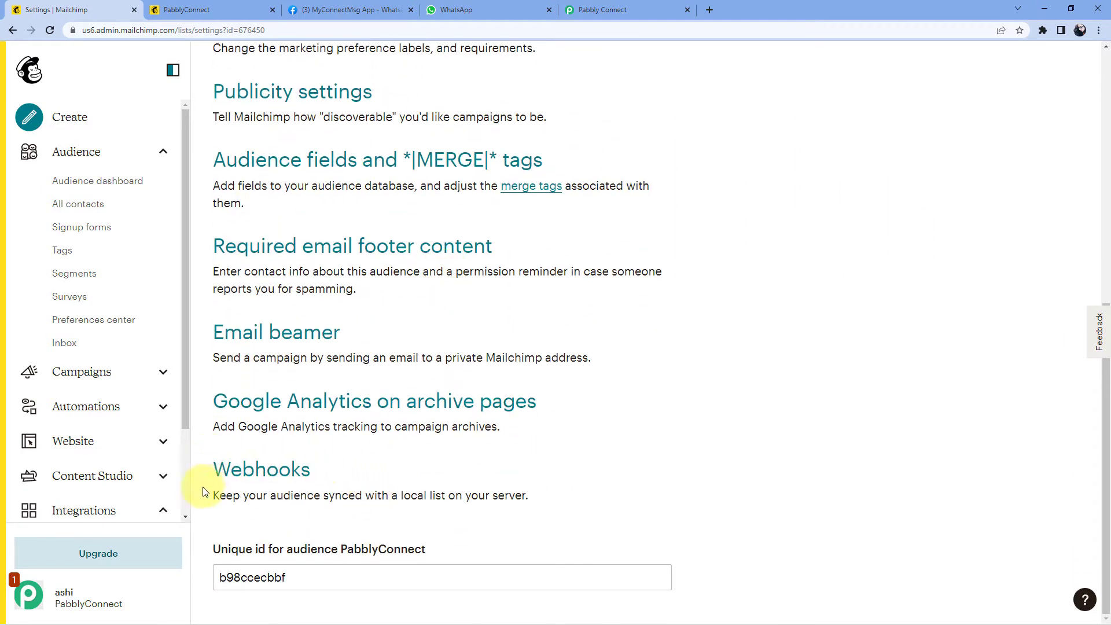
{"action": "left_click", "coordinate": [257, 475]}
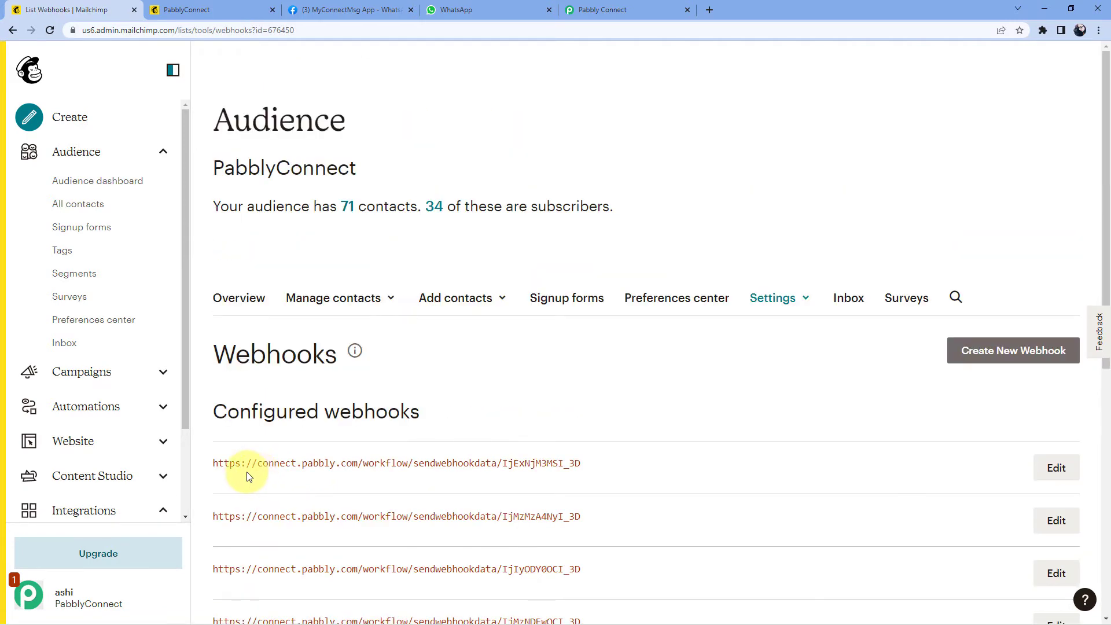
{"action": "scroll", "coordinate": [543, 372], "scroll_direction": "down", "scroll_amount": 8}
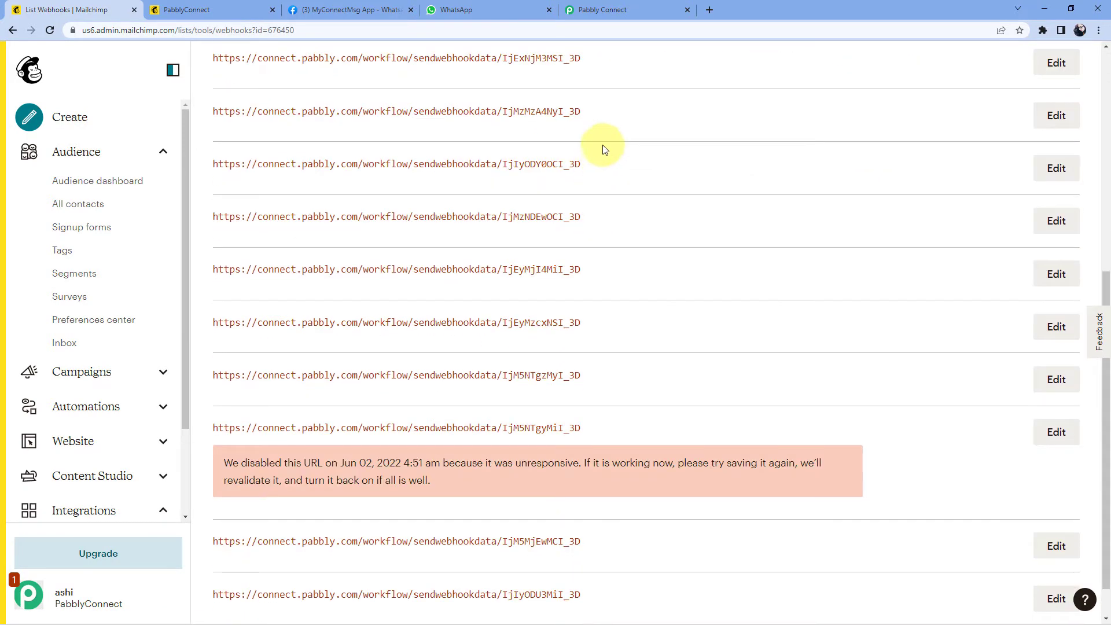
{"action": "scroll", "coordinate": [624, 254], "scroll_direction": "up", "scroll_amount": 5}
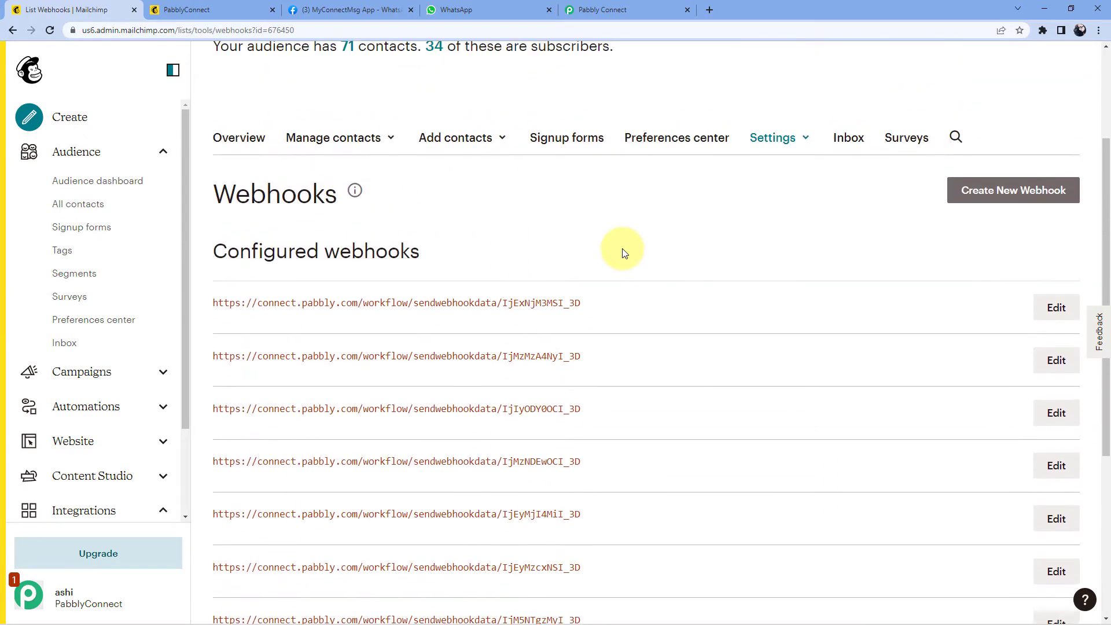
Step: Start a new webhook and paste the Pabbly webhook URL as its Callback URL
{"action": "left_click", "coordinate": [989, 200]}
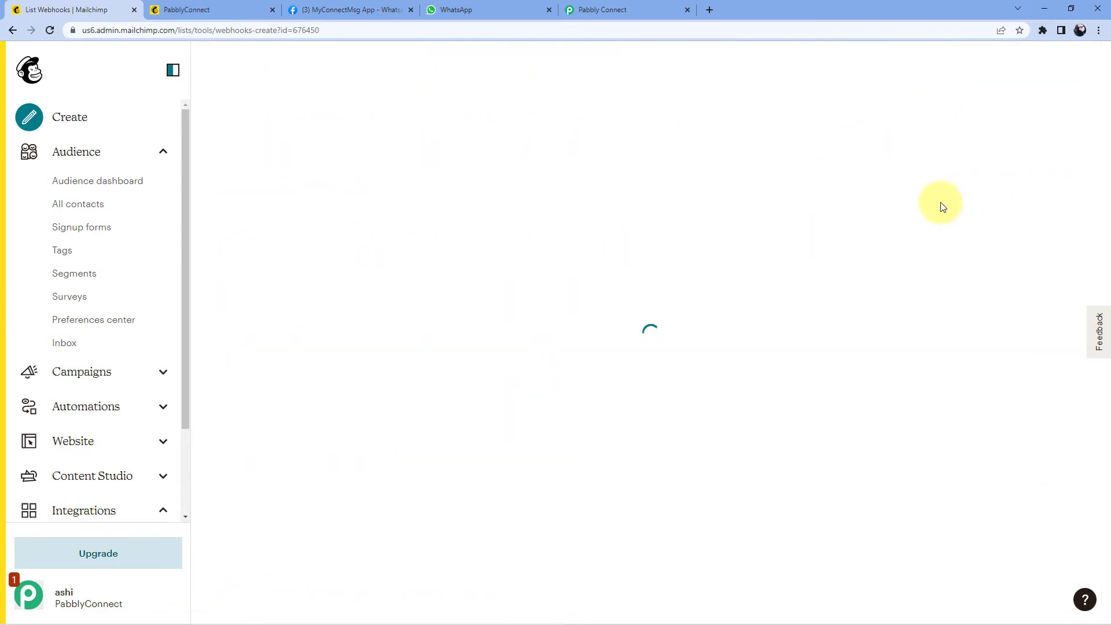
{"action": "scroll", "coordinate": [566, 292], "scroll_direction": "down", "scroll_amount": 3}
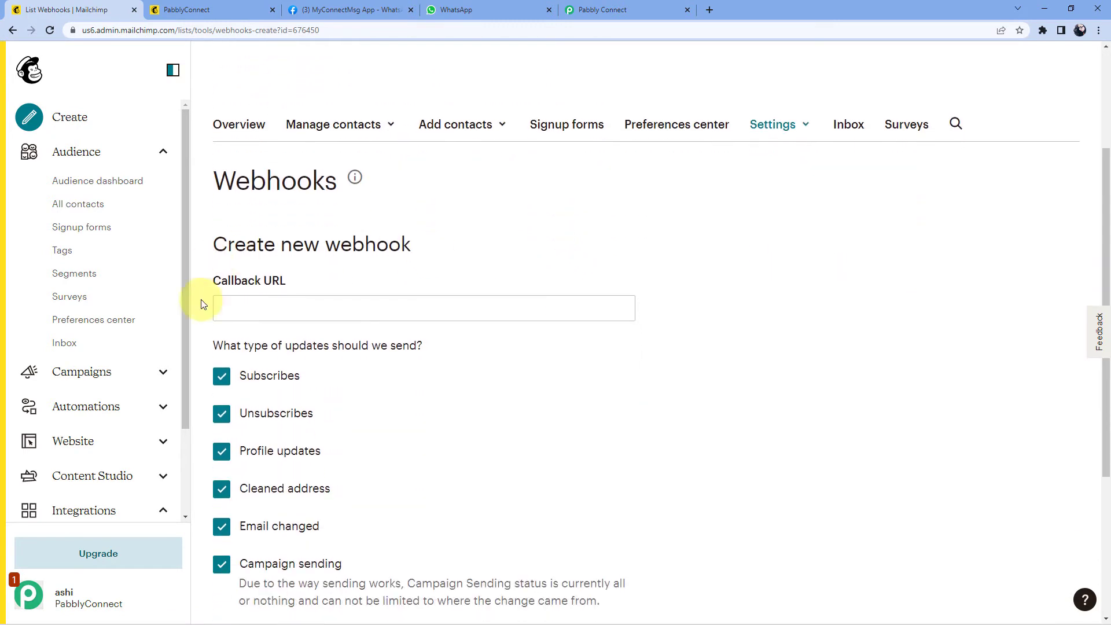
{"action": "left_click", "coordinate": [250, 304]}
{"action": "right_click", "coordinate": [250, 304]}
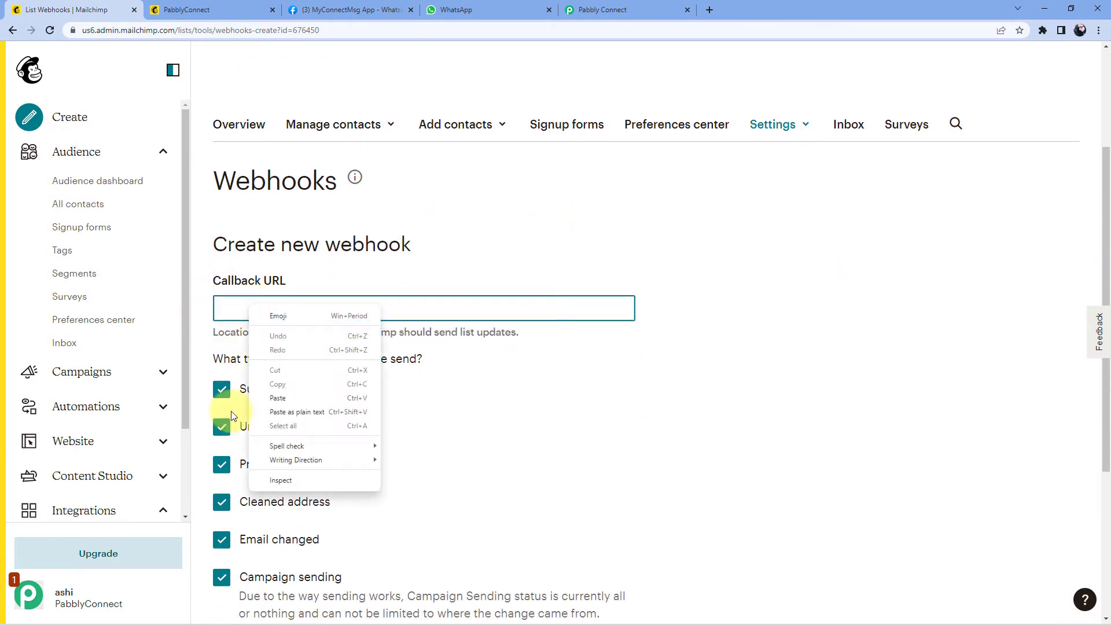
{"action": "left_click", "coordinate": [276, 402]}
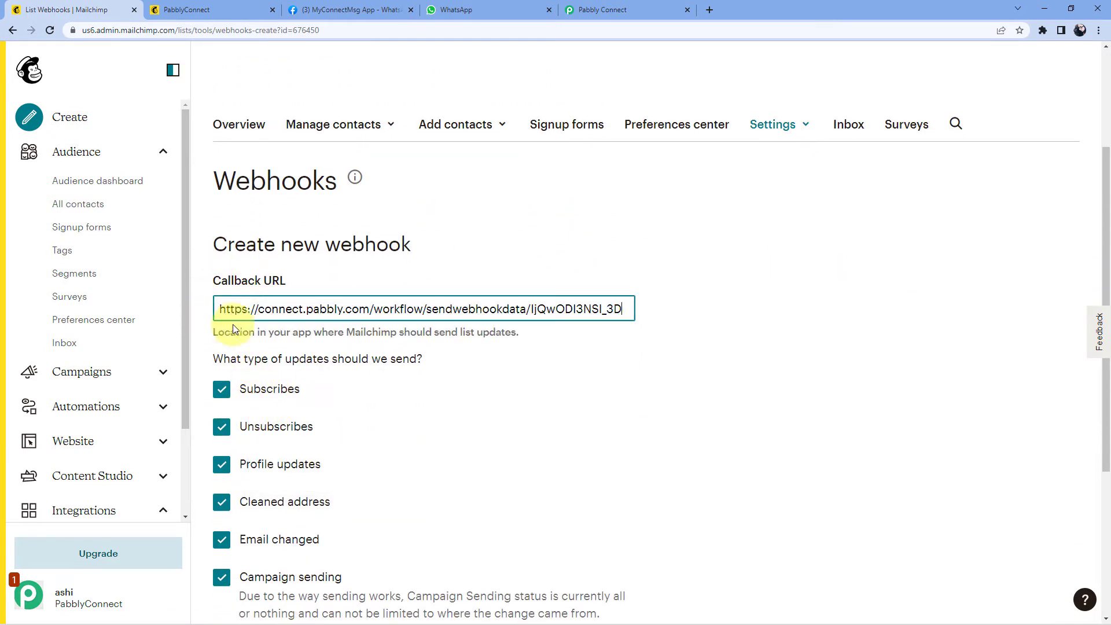
{"action": "left_click", "coordinate": [578, 230]}
Step: Uncheck Unsubscribes, Cleaned address and Campaign sending updates, then save the webhook
{"action": "scroll", "coordinate": [394, 224], "scroll_direction": "down", "scroll_amount": 2}
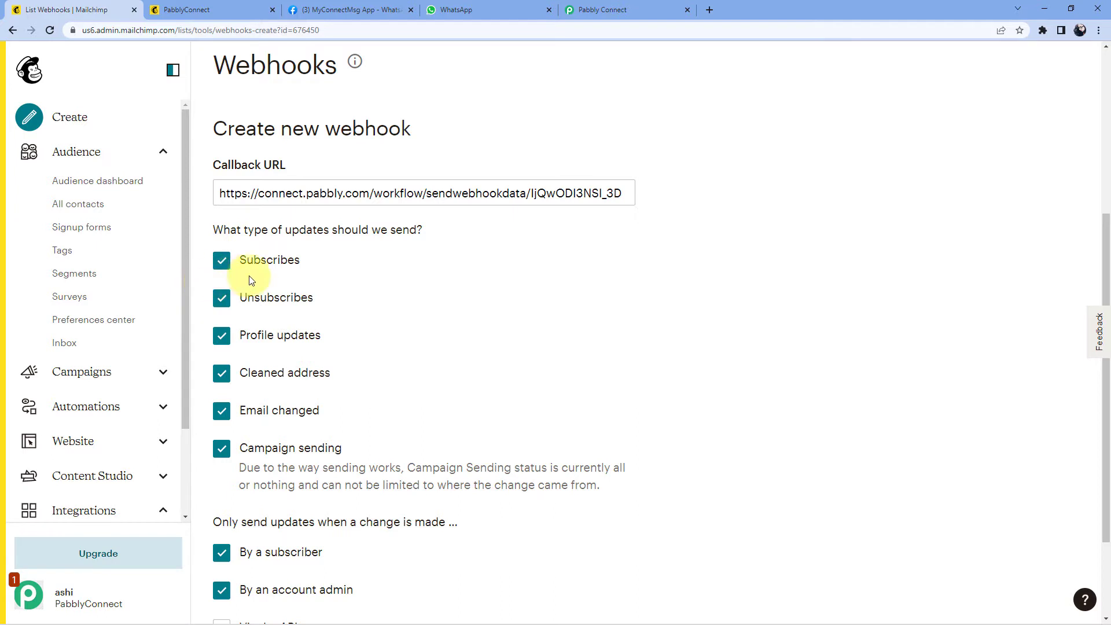
{"action": "left_click", "coordinate": [222, 301]}
{"action": "left_click", "coordinate": [223, 377]}
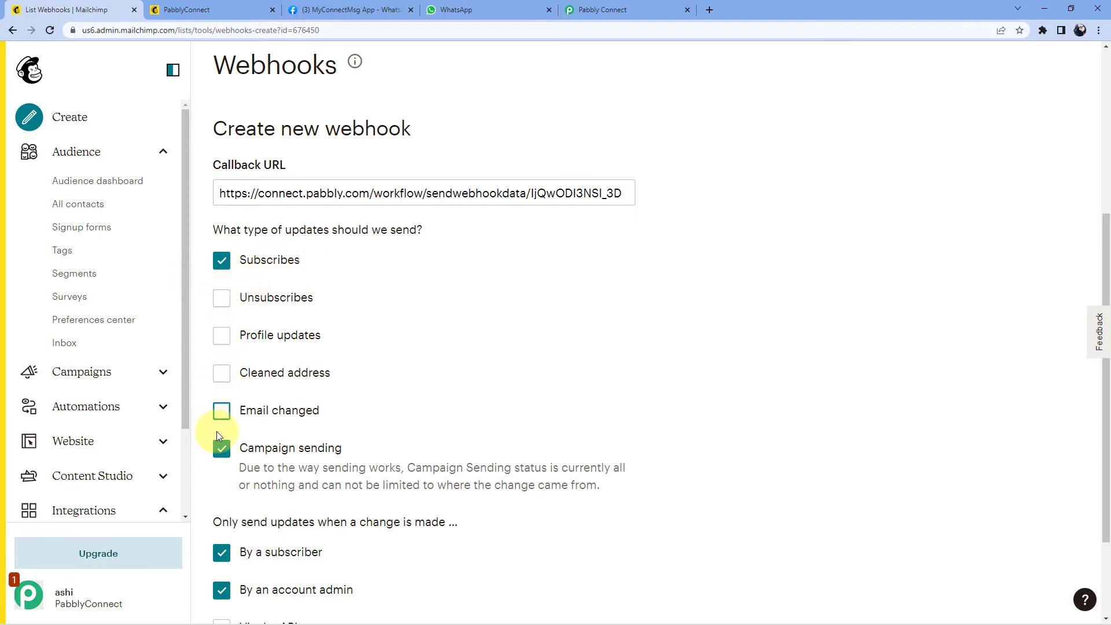
{"action": "left_click", "coordinate": [220, 450]}
{"action": "scroll", "coordinate": [454, 384], "scroll_direction": "down", "scroll_amount": 2}
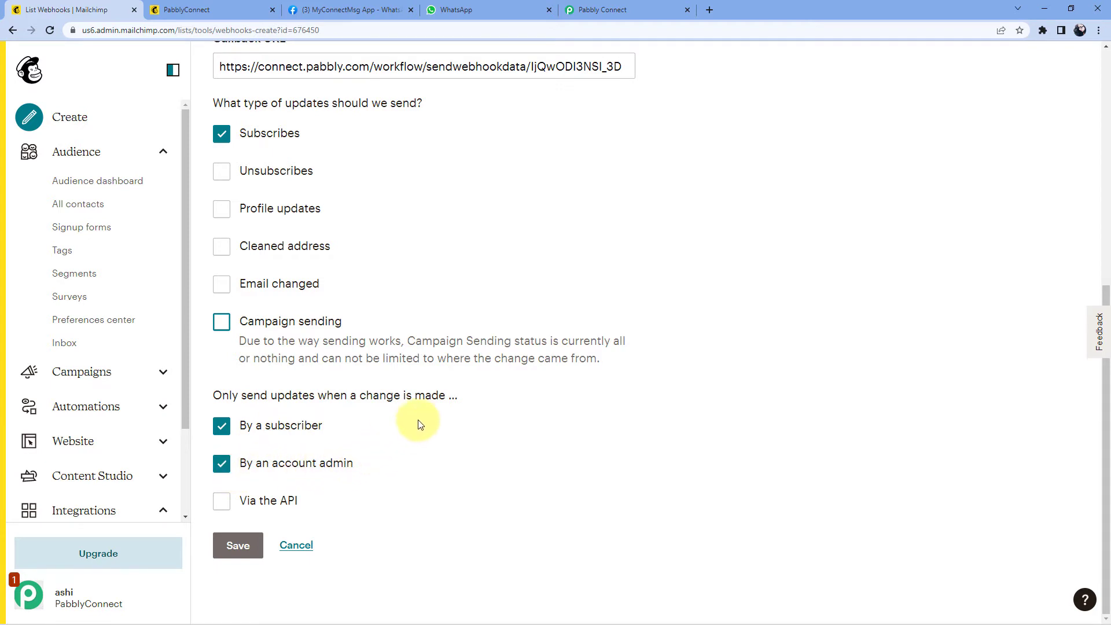
{"action": "left_click", "coordinate": [239, 545]}
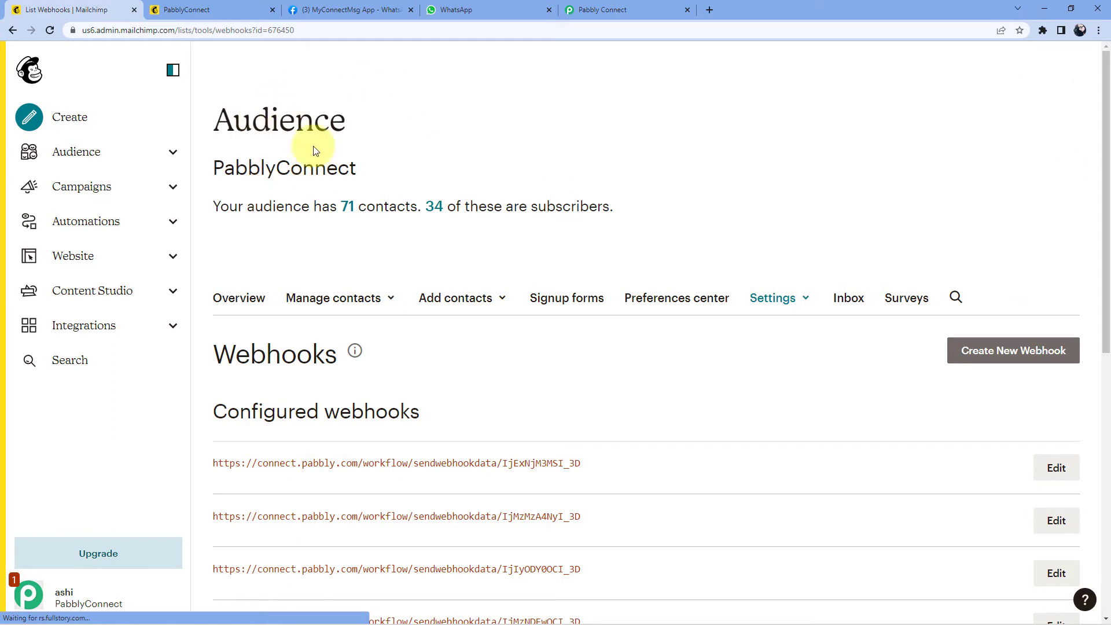
Step: Re-capture the trigger's webhook response, confirming Yes, then switch to the newsletter subscribe form
{"action": "left_click", "coordinate": [601, 9]}
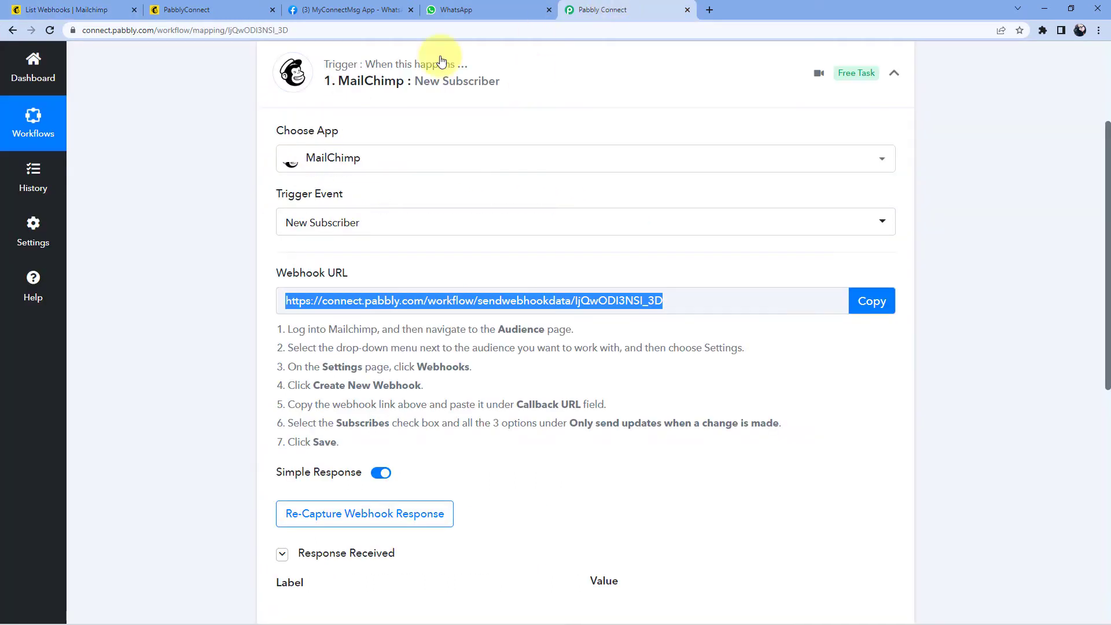
{"action": "scroll", "coordinate": [454, 258], "scroll_direction": "down", "scroll_amount": 2}
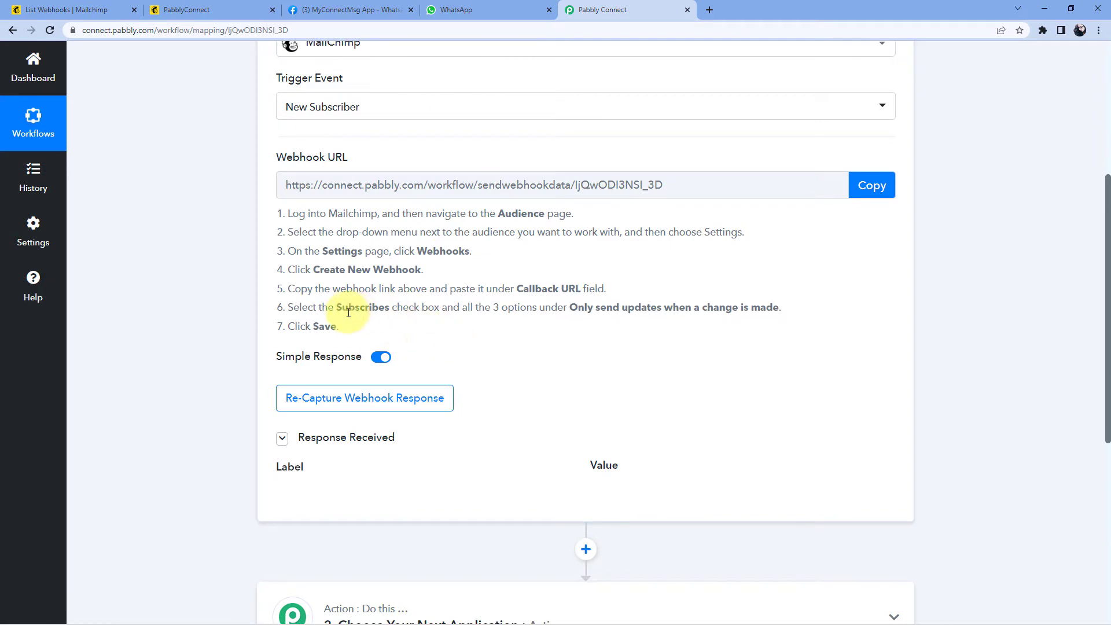
{"action": "left_click", "coordinate": [318, 403]}
{"action": "left_click", "coordinate": [490, 412]}
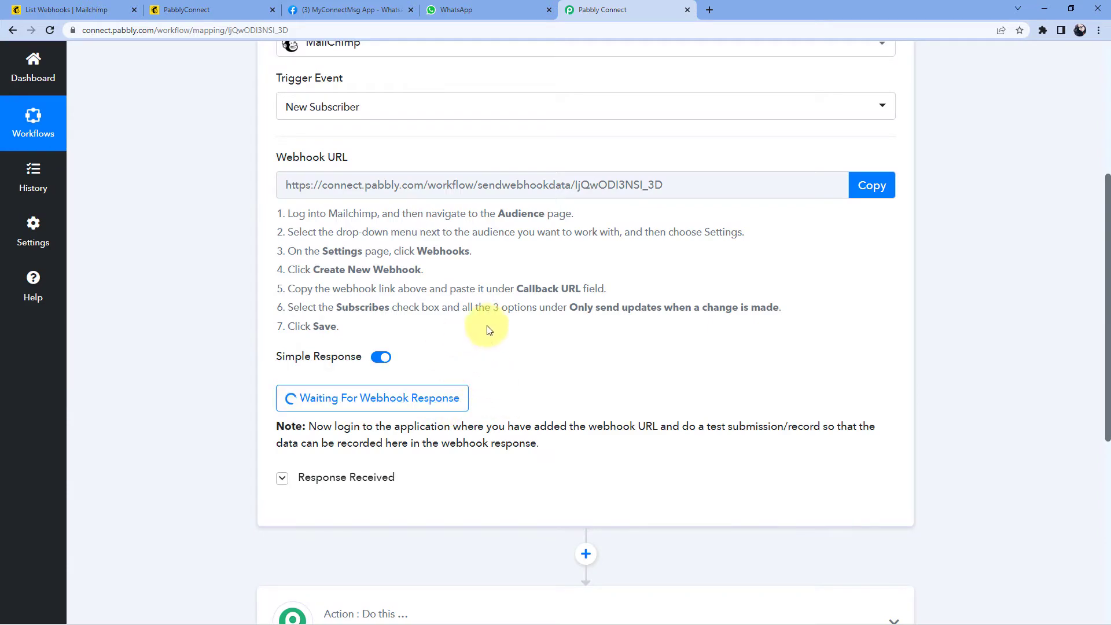
{"action": "left_click", "coordinate": [112, 10]}
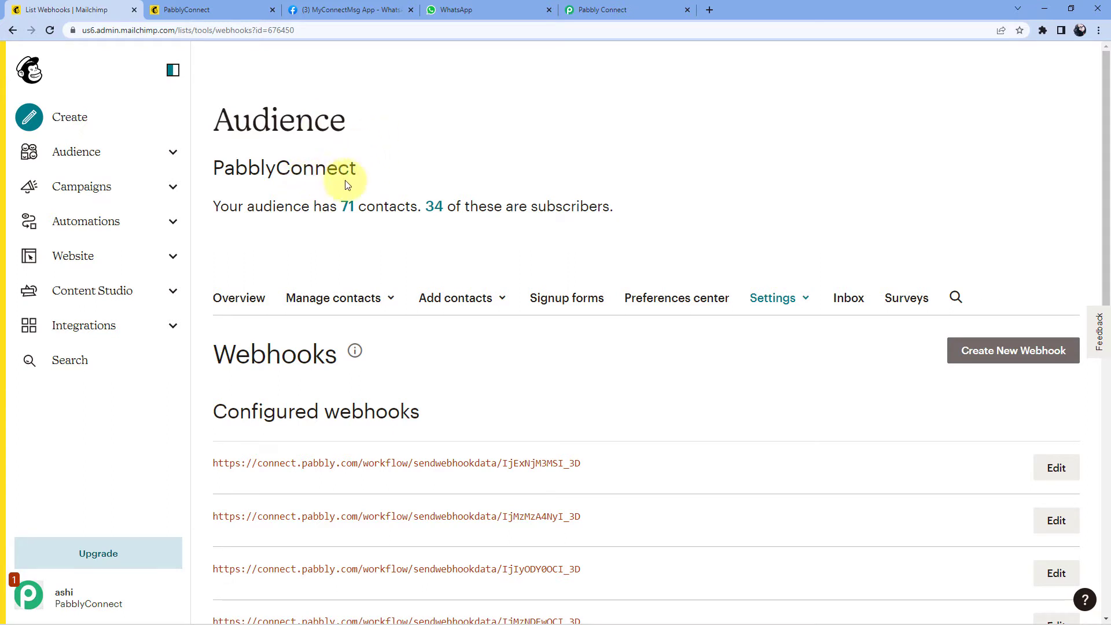
{"action": "left_click", "coordinate": [207, 7]}
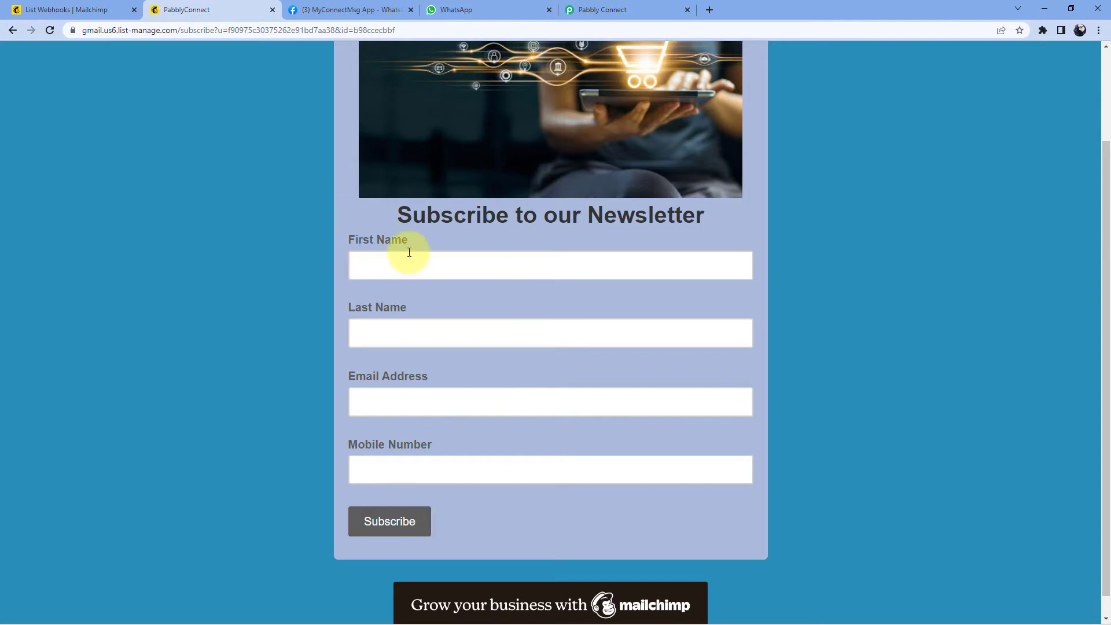
Step: Enter the test subscriber's first and last name, correcting capitalisation and spelling
{"action": "left_click", "coordinate": [383, 266]}
{"action": "double_click", "coordinate": [383, 266]}
{"action": "left_click", "coordinate": [406, 339]}
{"action": "key", "text": "Tab"}
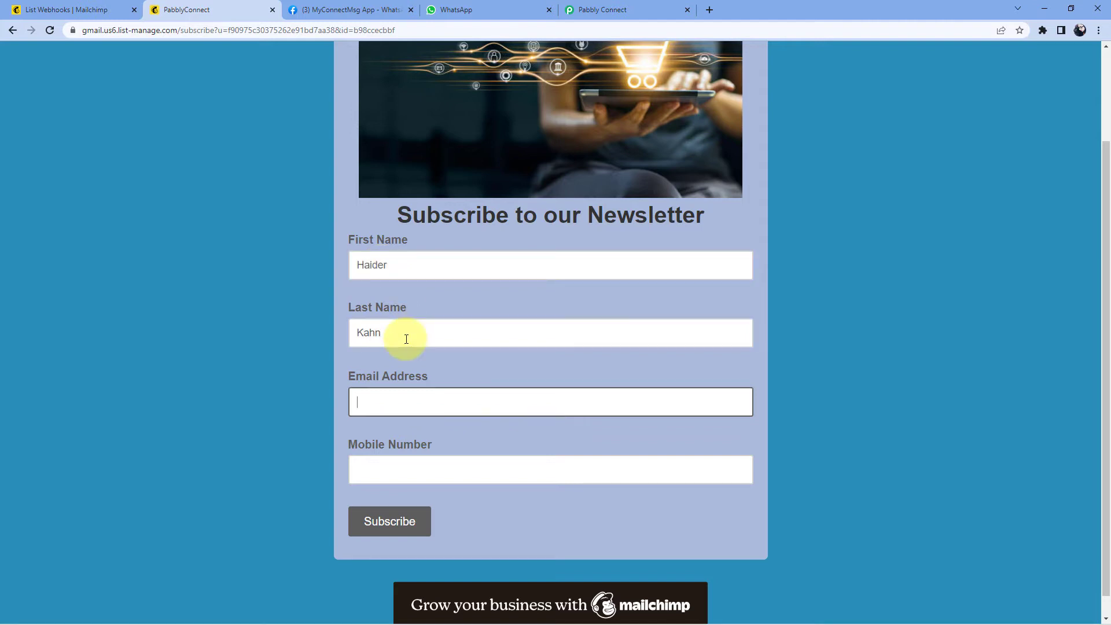
{"action": "left_click", "coordinate": [406, 339]}
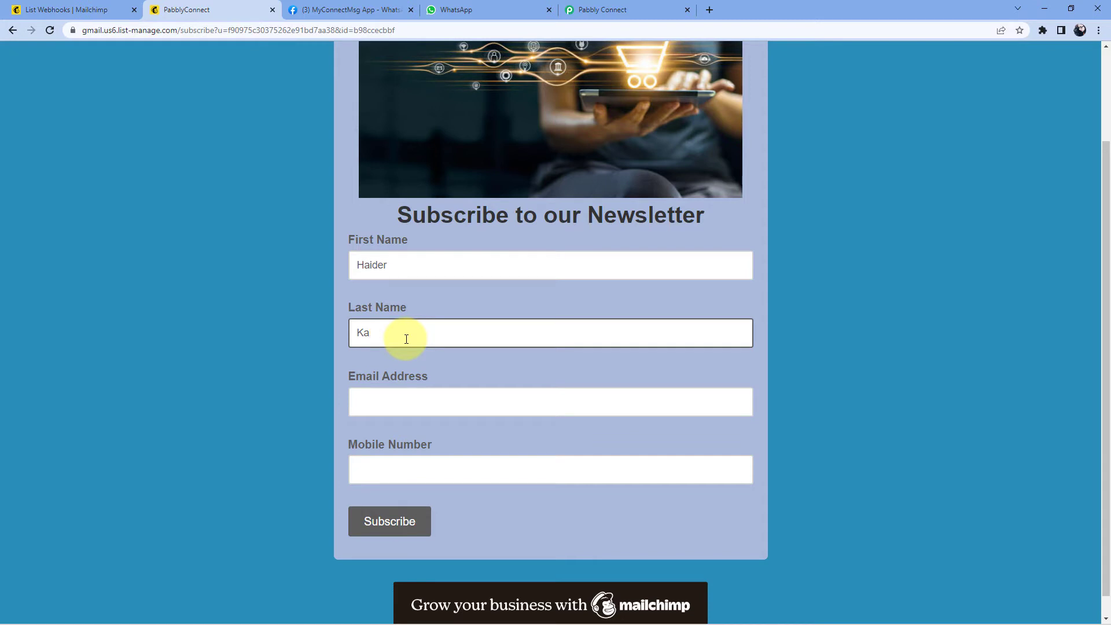
{"action": "key", "text": "Tab"}
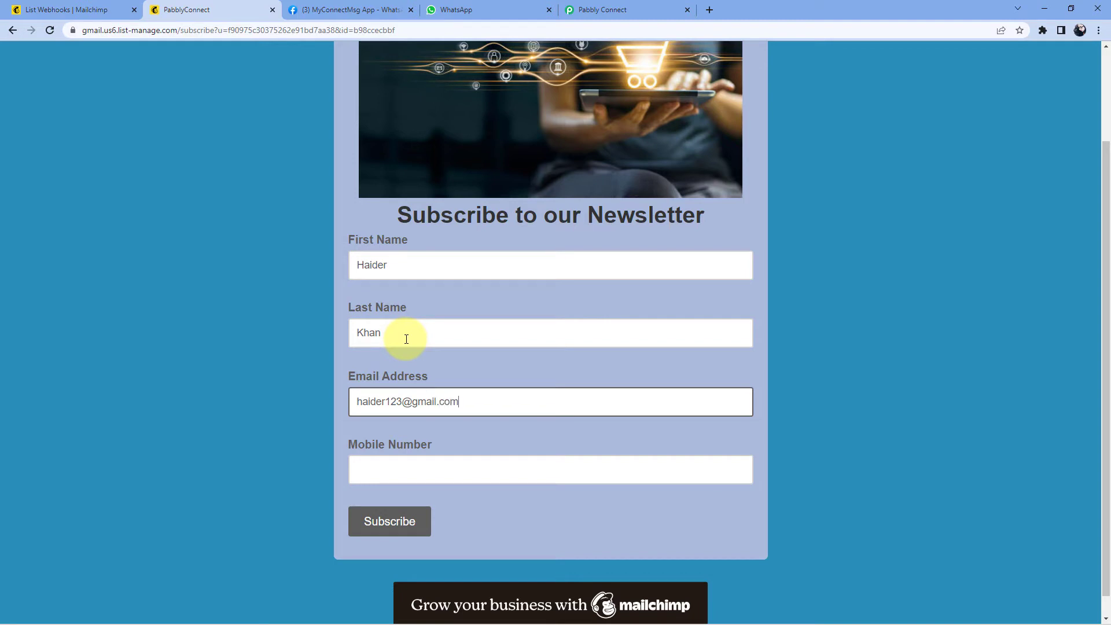
Step: Fill in the subscriber's email address and mobile number with a 91 prefix
{"action": "key", "text": "Tab"}
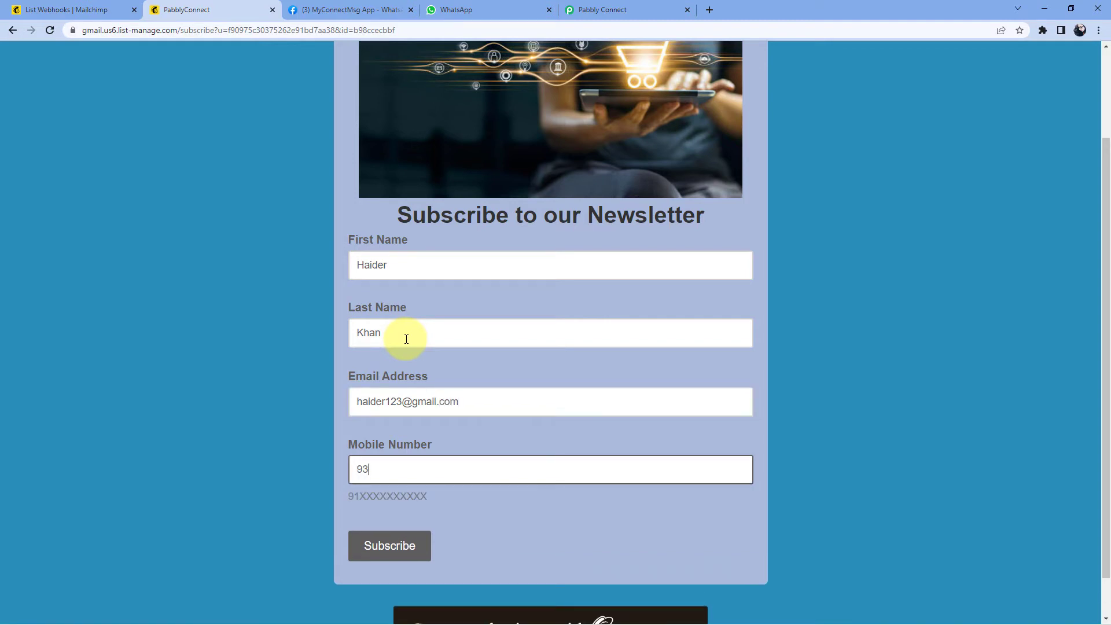
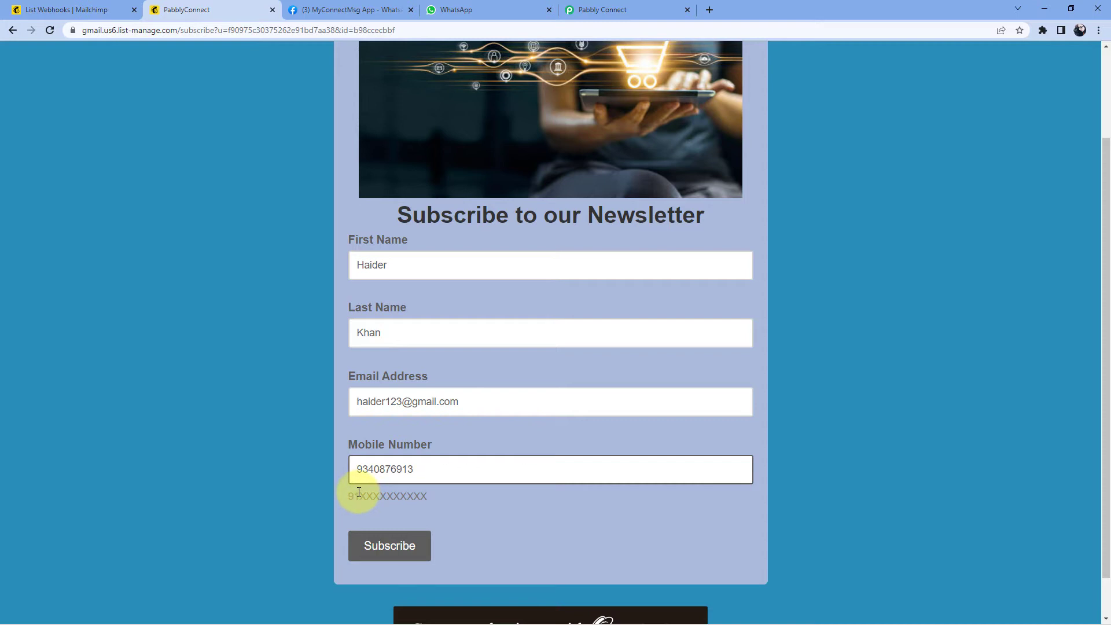
{"action": "key", "text": "ctrl+a"}
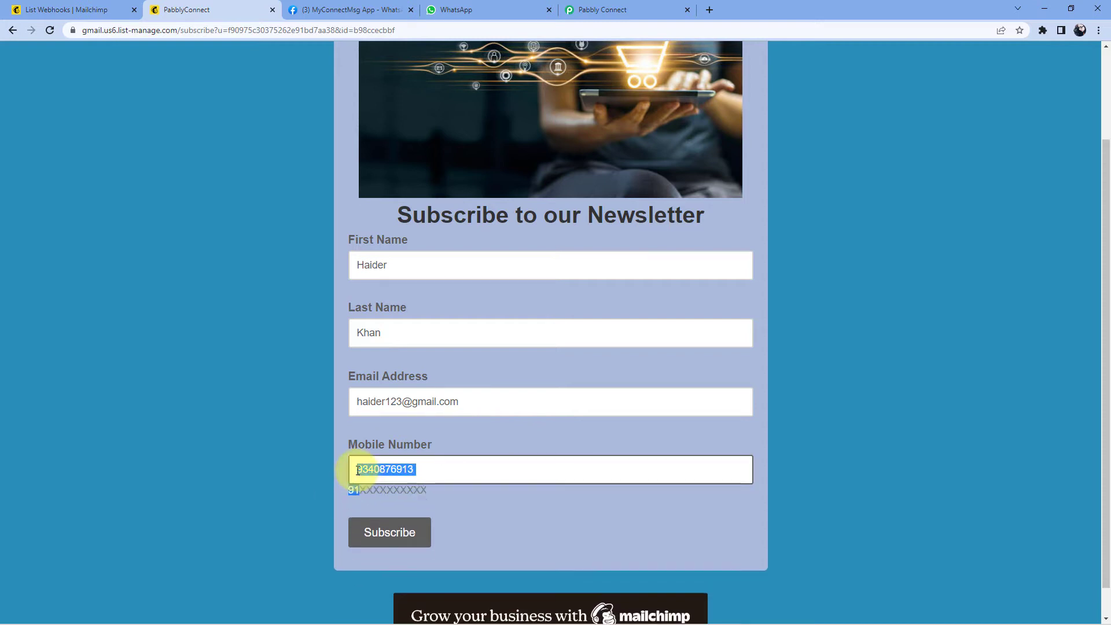
{"action": "left_click", "coordinate": [357, 470]}
{"action": "type", "text": "91"}
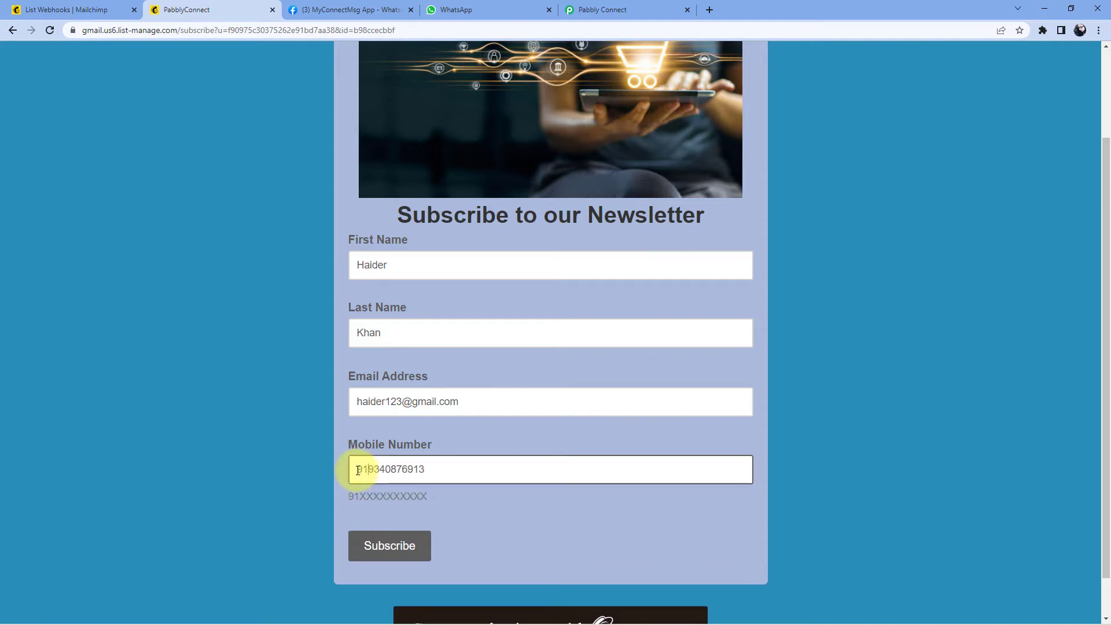
{"action": "left_click", "coordinate": [335, 457]}
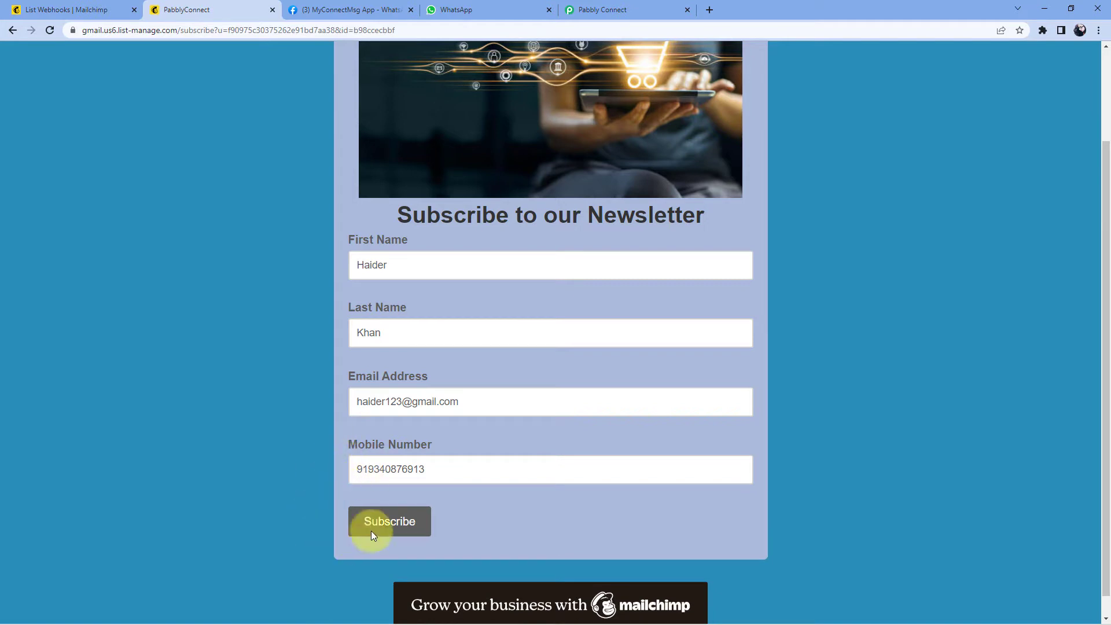
Step: Submit the form, tick I'm not a robot, and complete the subscription
{"action": "left_click", "coordinate": [387, 529]}
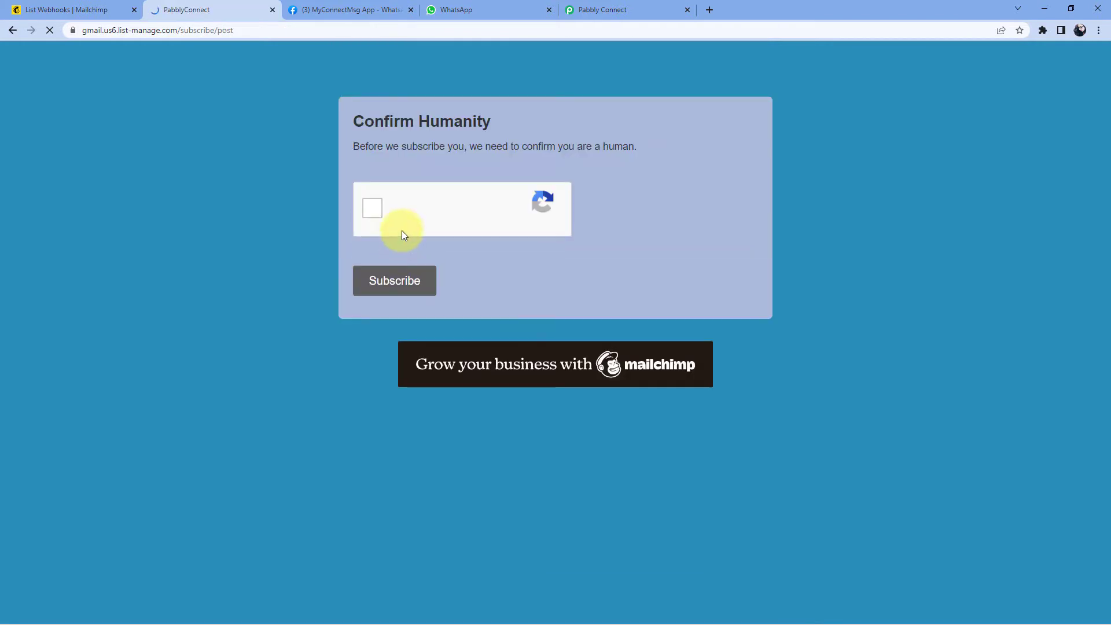
{"action": "left_click", "coordinate": [373, 209]}
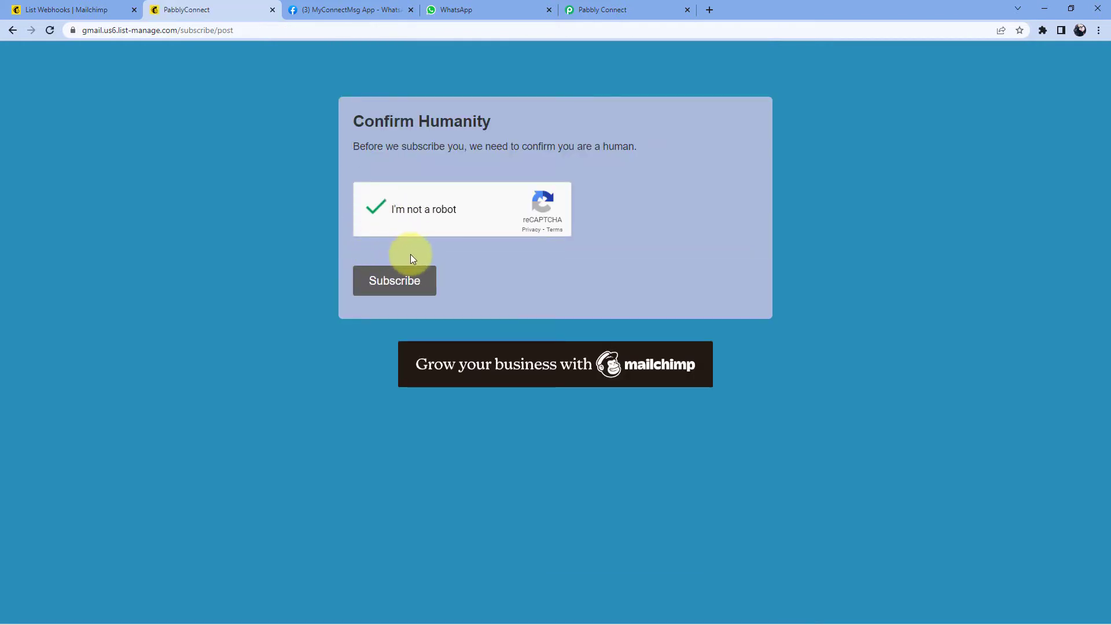
{"action": "left_click", "coordinate": [393, 292]}
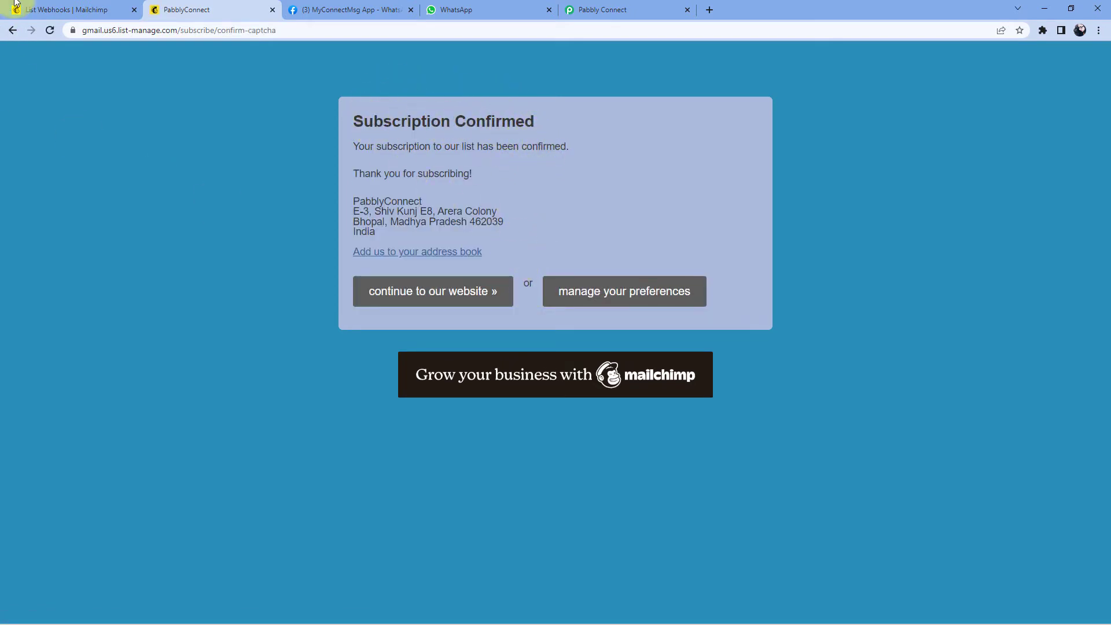
{"action": "left_click", "coordinate": [80, 12]}
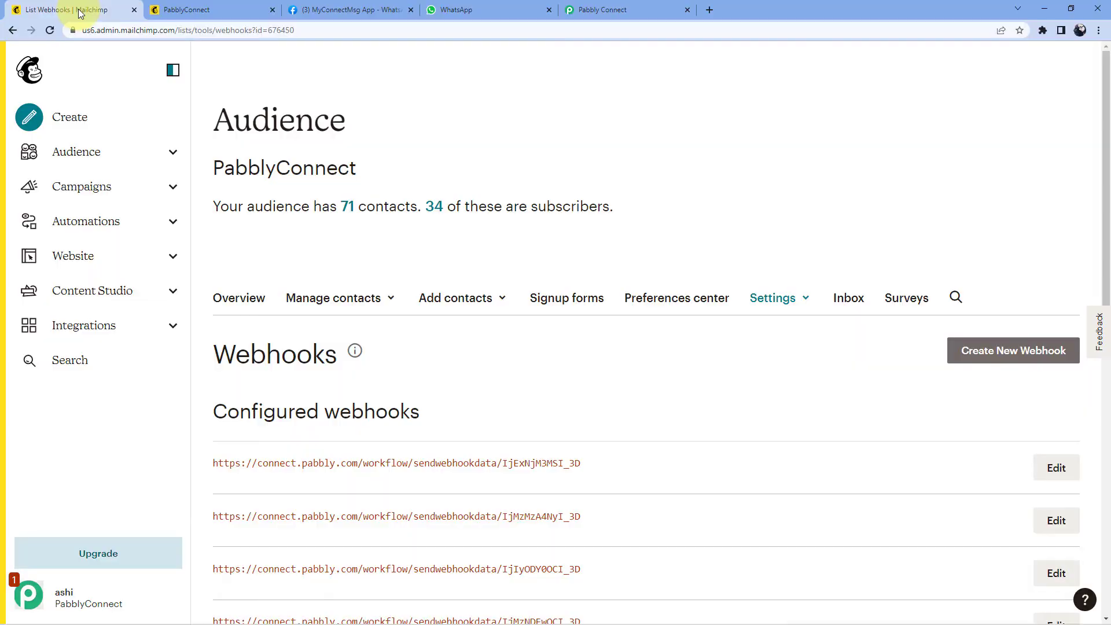
Step: Open Audience > All contacts to see the new test subscriber listed
{"action": "left_click", "coordinate": [129, 155]}
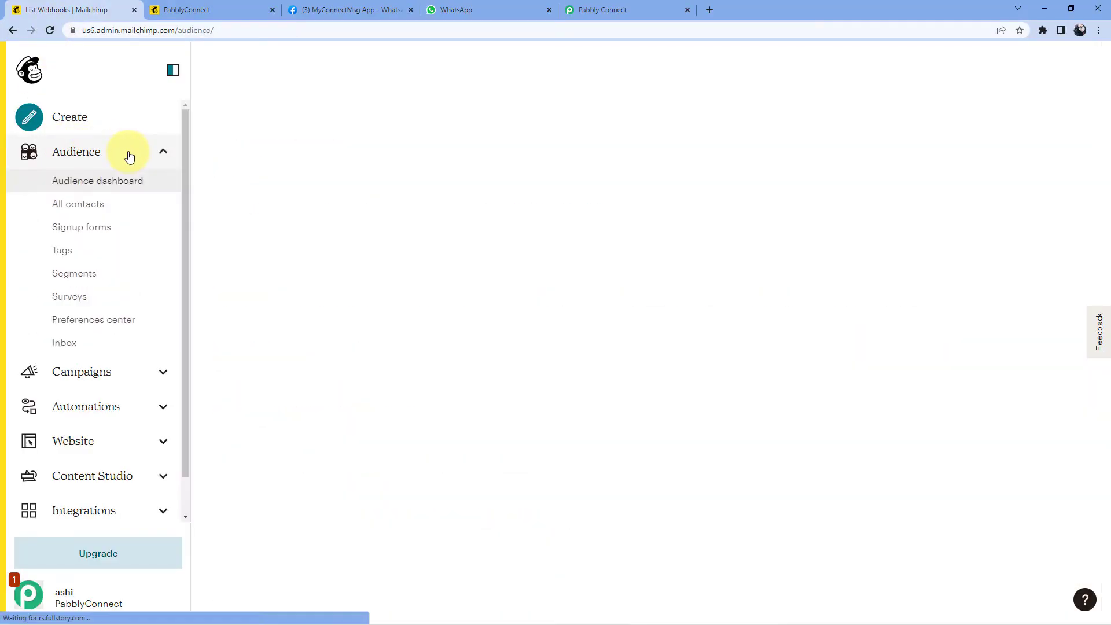
{"action": "left_click", "coordinate": [116, 215]}
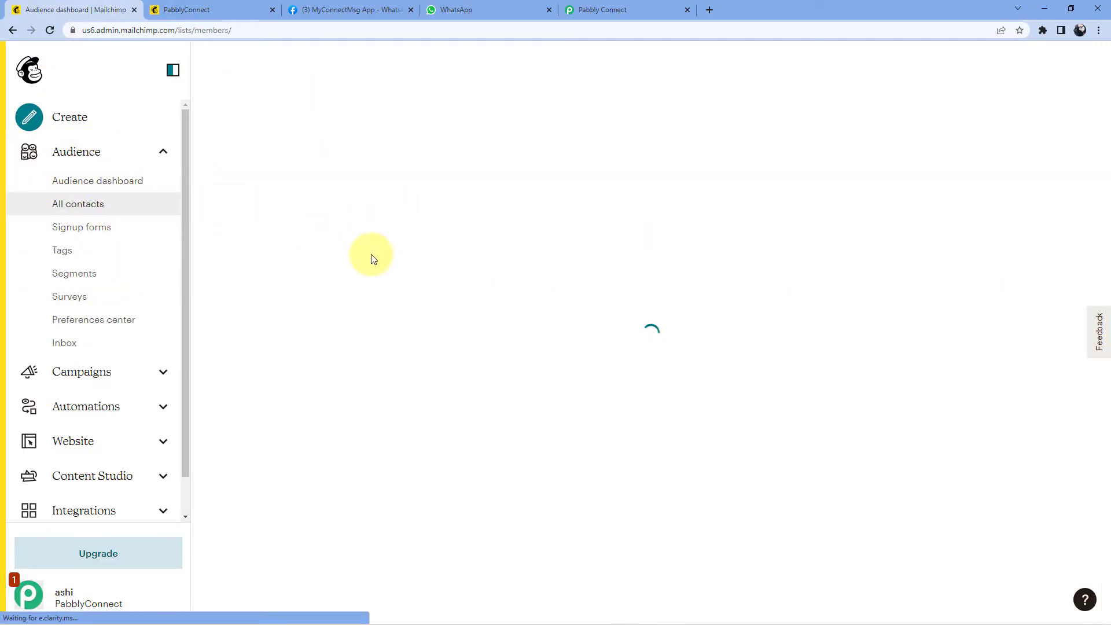
{"action": "scroll", "coordinate": [338, 246], "scroll_direction": "down", "scroll_amount": 3}
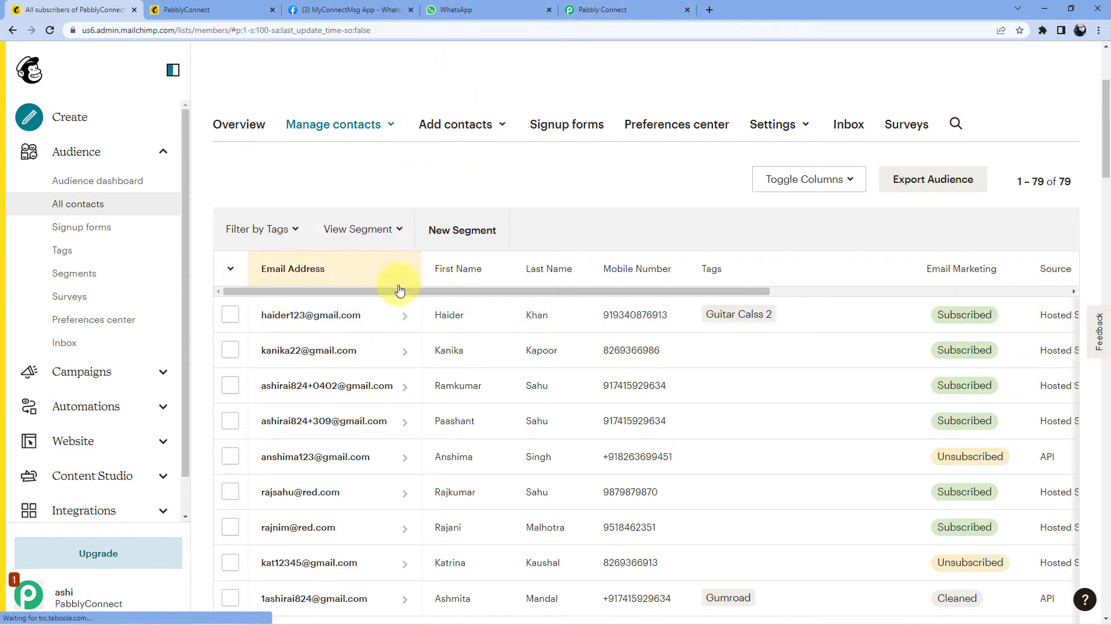
Step: Return to the Pabbly workflow and scroll to the trigger's captured webhook response
{"action": "left_click", "coordinate": [634, 8]}
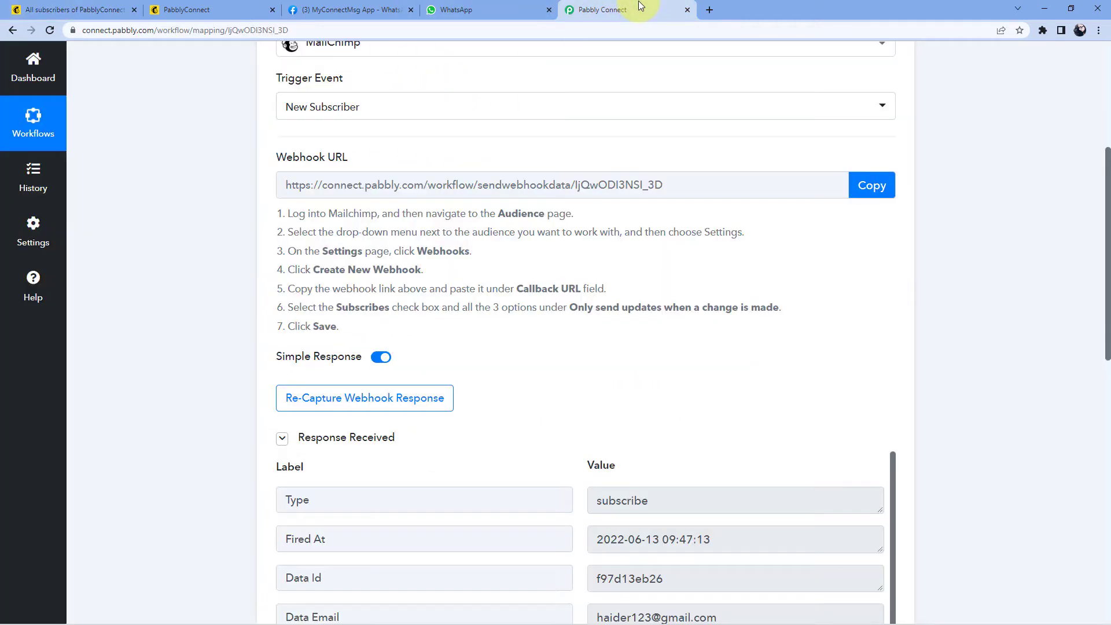
{"action": "scroll", "coordinate": [539, 151], "scroll_direction": "down", "scroll_amount": 3}
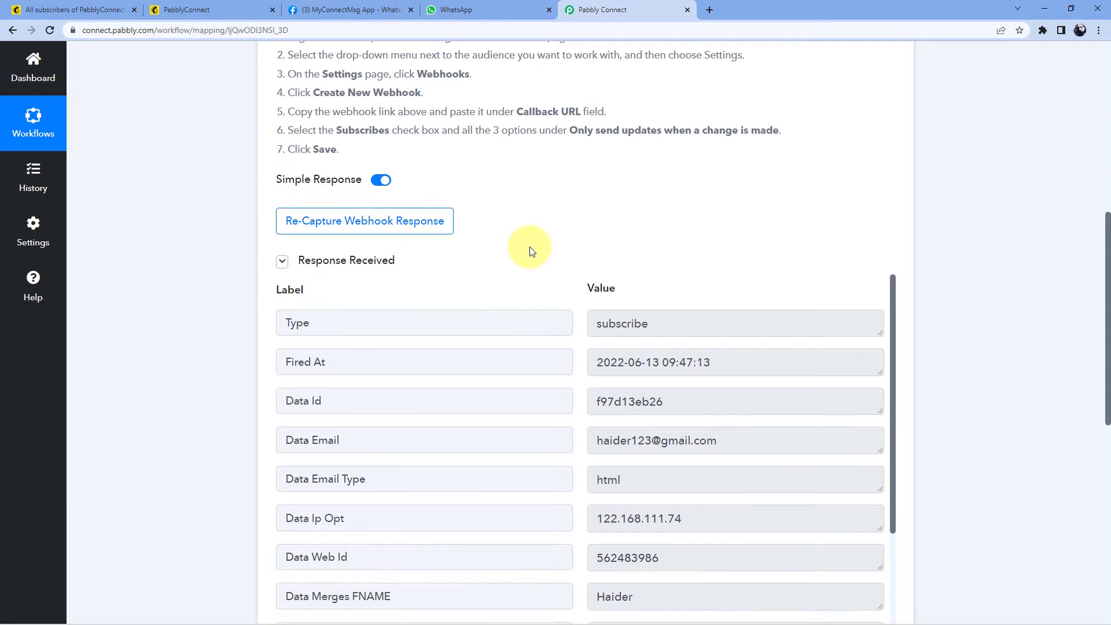
{"action": "scroll", "coordinate": [541, 263], "scroll_direction": "down", "scroll_amount": 2}
{"action": "scroll", "coordinate": [566, 280], "scroll_direction": "down", "scroll_amount": 2}
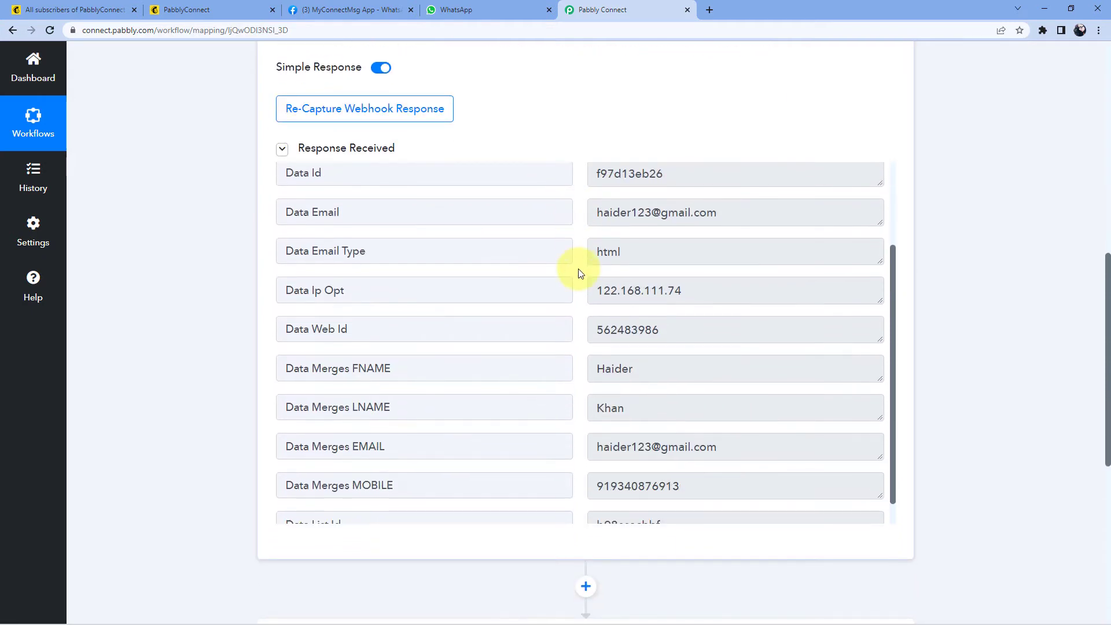
{"action": "scroll", "coordinate": [576, 361], "scroll_direction": "down", "scroll_amount": 1}
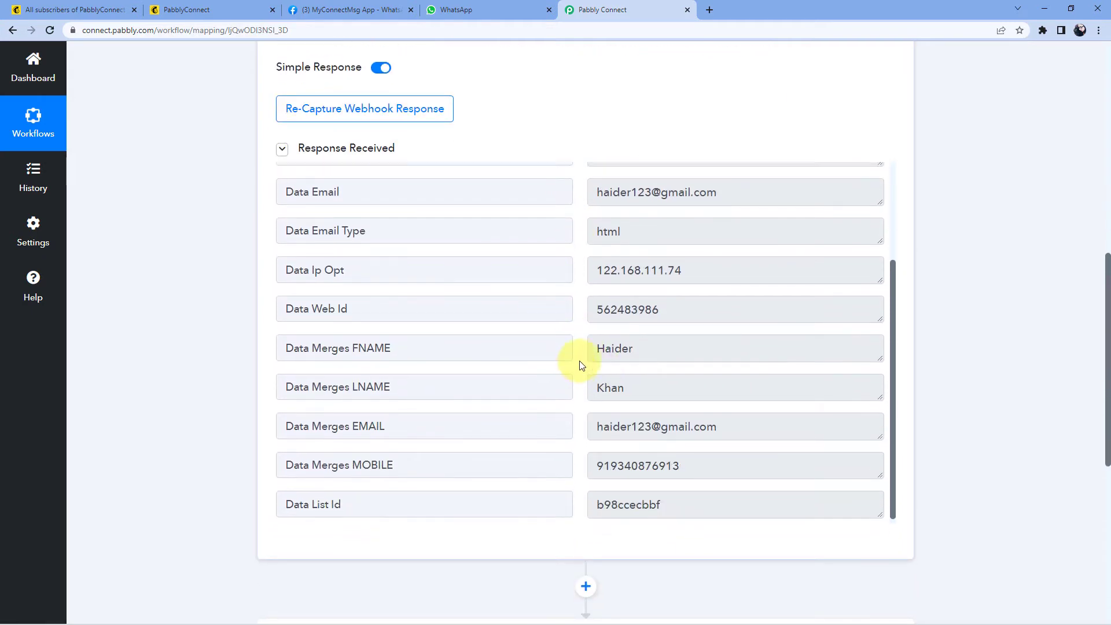
Step: Highlight the received first name, last name, email and mobile values, then scroll to the action card
{"action": "left_click", "coordinate": [648, 341]}
{"action": "key", "text": "ctrl+a"}
{"action": "left_click", "coordinate": [627, 379]}
{"action": "key", "text": "ctrl+a"}
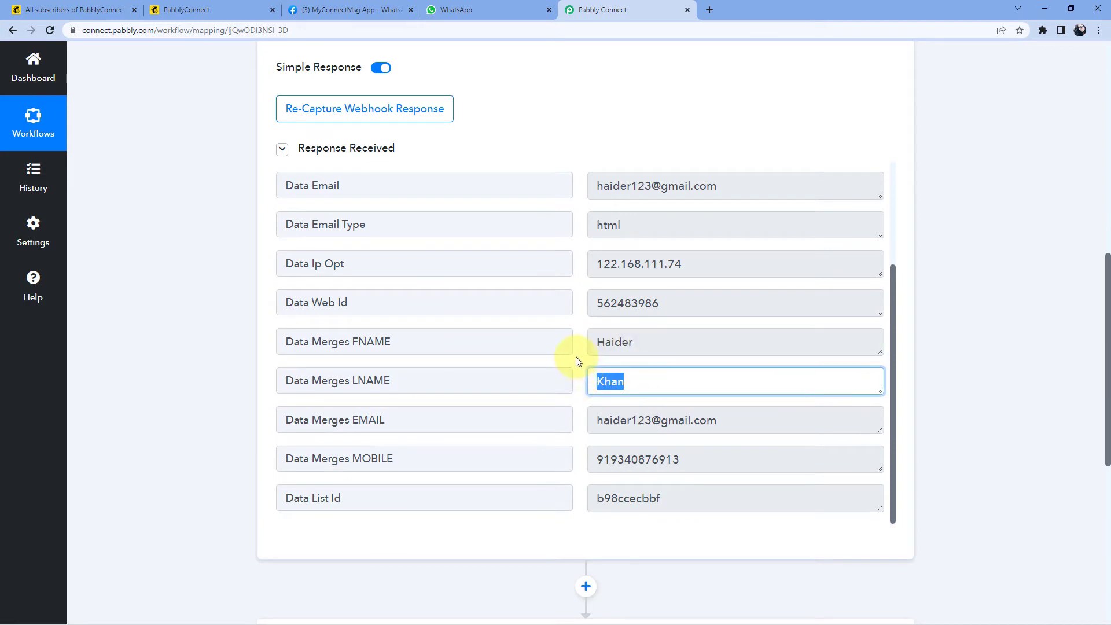
{"action": "scroll", "coordinate": [585, 357], "scroll_direction": "up", "scroll_amount": 1}
{"action": "scroll", "coordinate": [717, 374], "scroll_direction": "down", "scroll_amount": 3}
{"action": "left_click", "coordinate": [717, 373]}
{"action": "key", "text": "ctrl+a"}
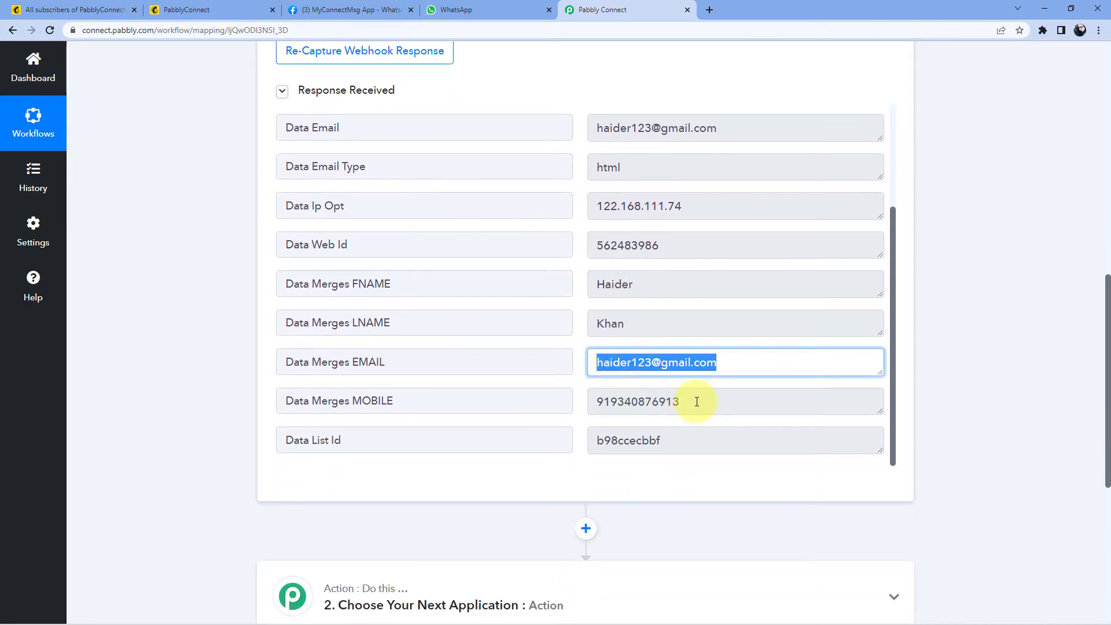
{"action": "left_click", "coordinate": [700, 399]}
{"action": "key", "text": "ctrl+a"}
{"action": "left_click", "coordinate": [576, 334]}
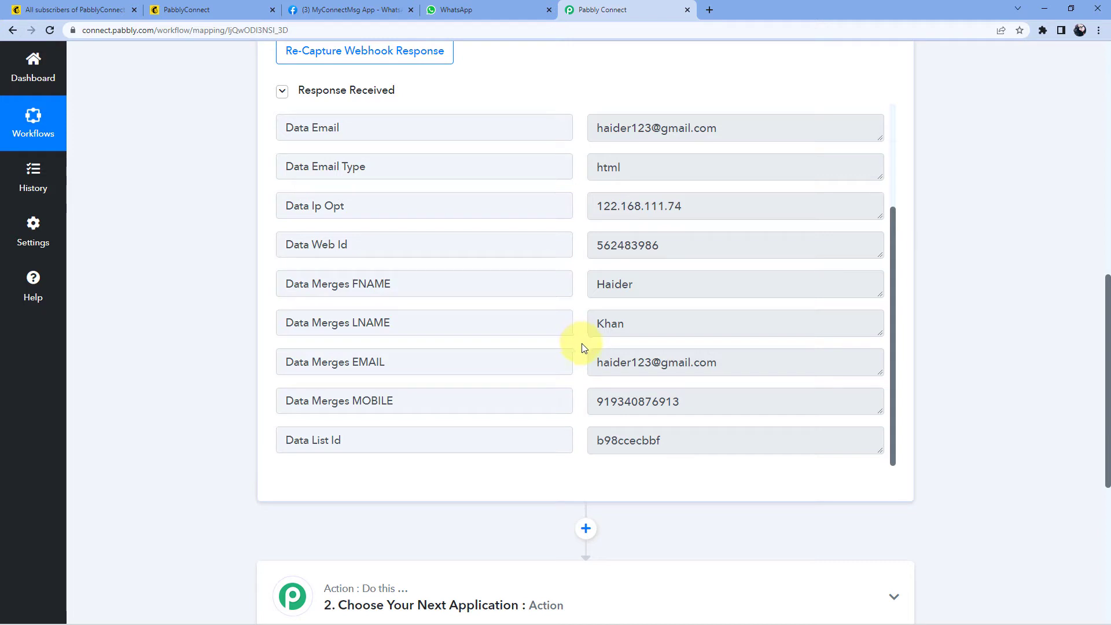
{"action": "scroll", "coordinate": [925, 280], "scroll_direction": "down", "scroll_amount": 6}
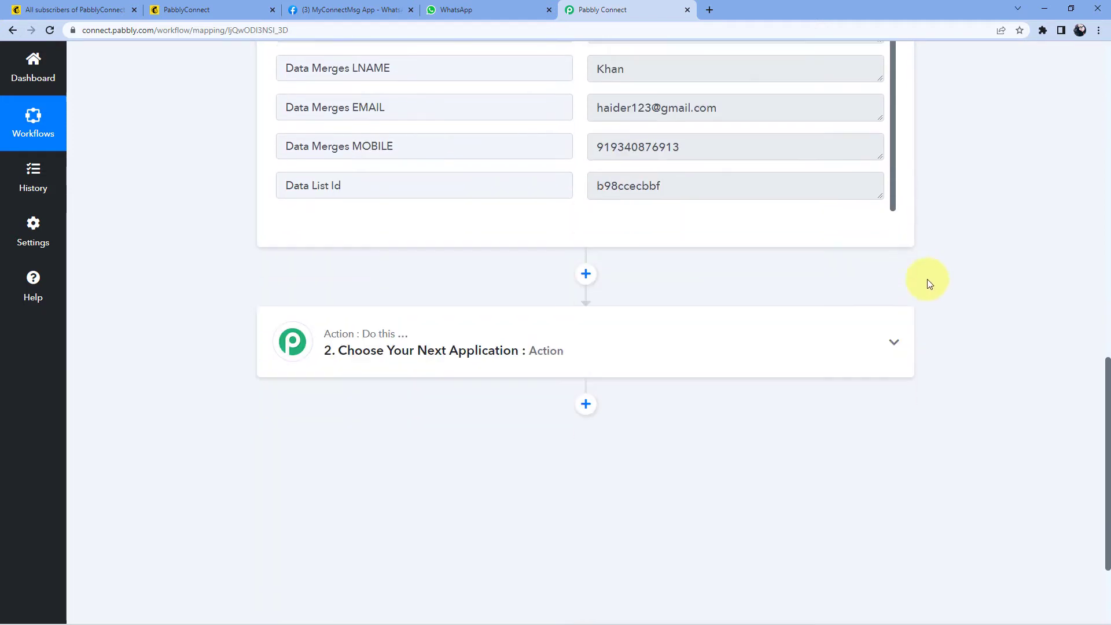
Step: Make the action WhatsApp Cloud API with the Send Template Message event, then choose Connect
{"action": "left_click", "coordinate": [681, 229]}
{"action": "left_click", "coordinate": [313, 313]}
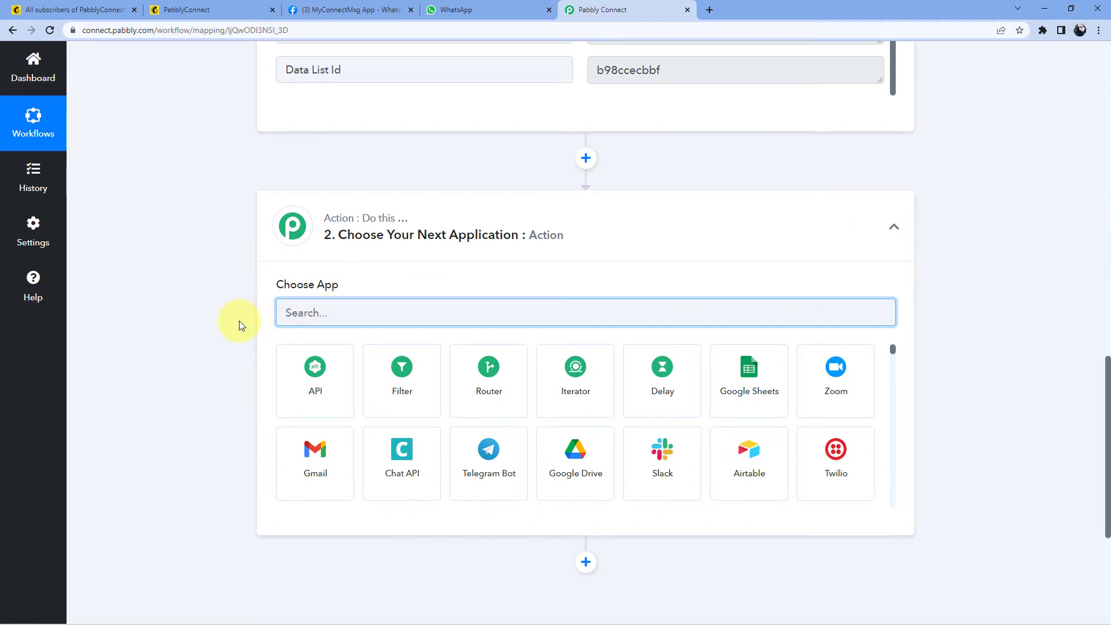
{"action": "type", "text": "WhatsApp"}
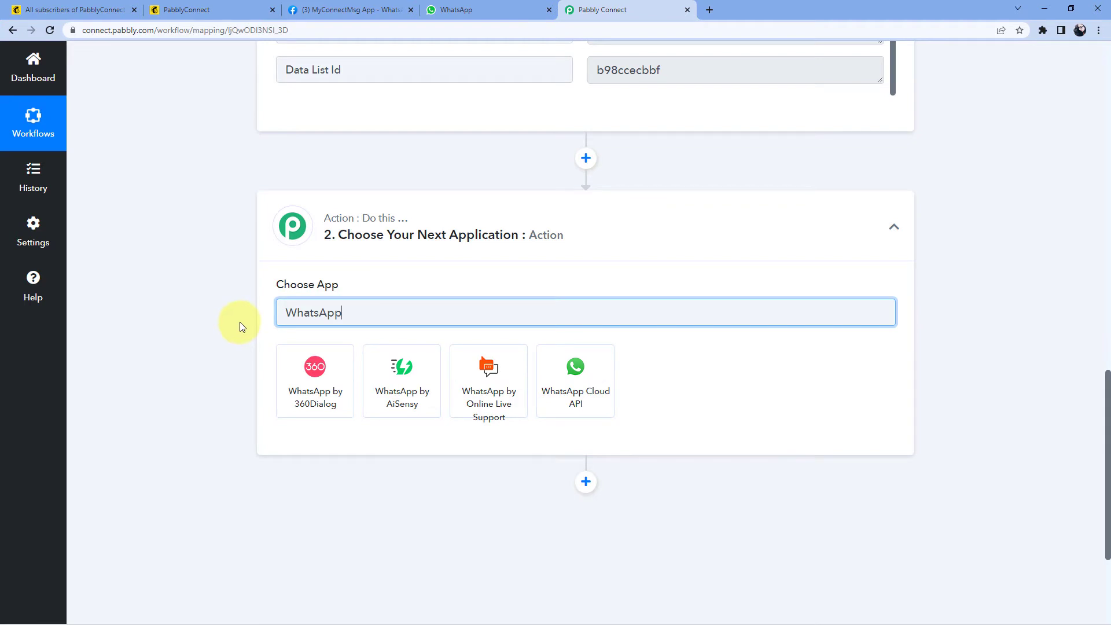
{"action": "left_click", "coordinate": [576, 364]}
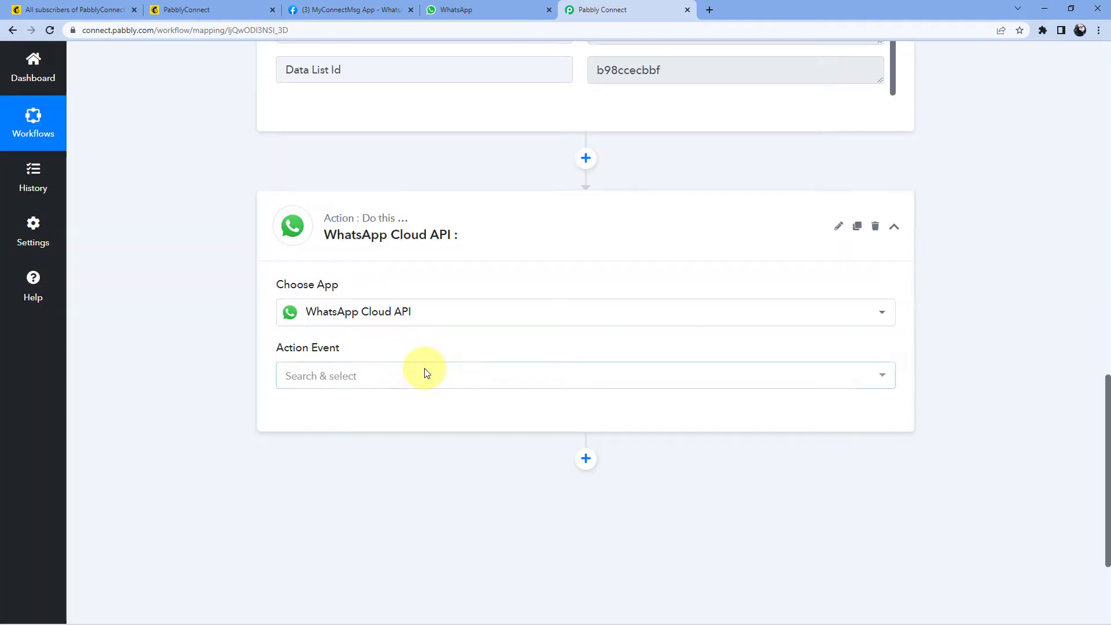
{"action": "left_click", "coordinate": [399, 379]}
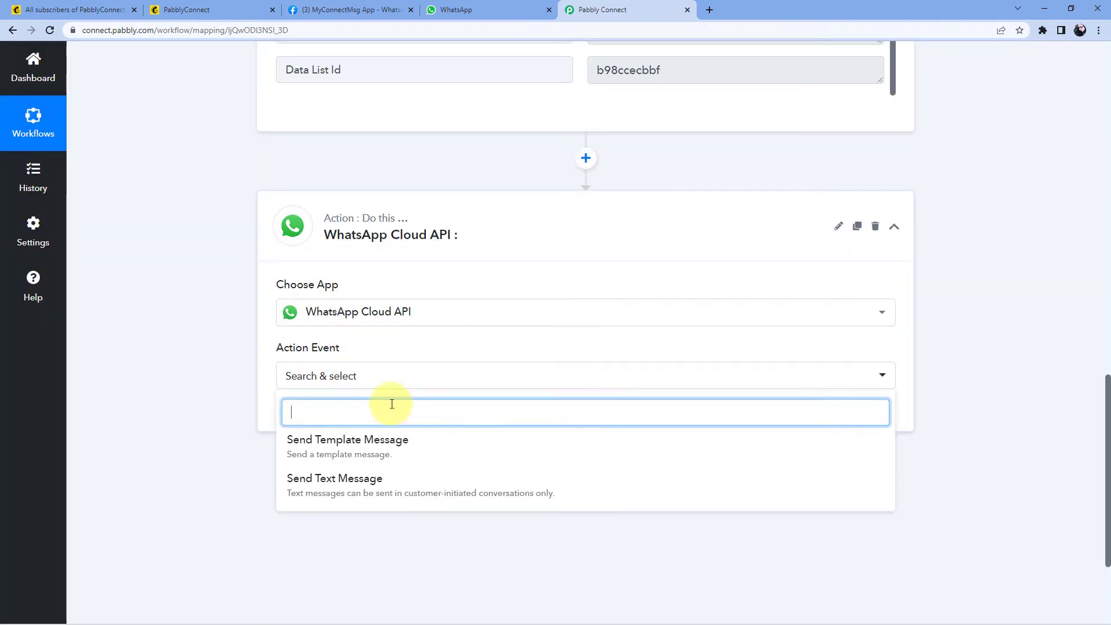
{"action": "left_click", "coordinate": [439, 453]}
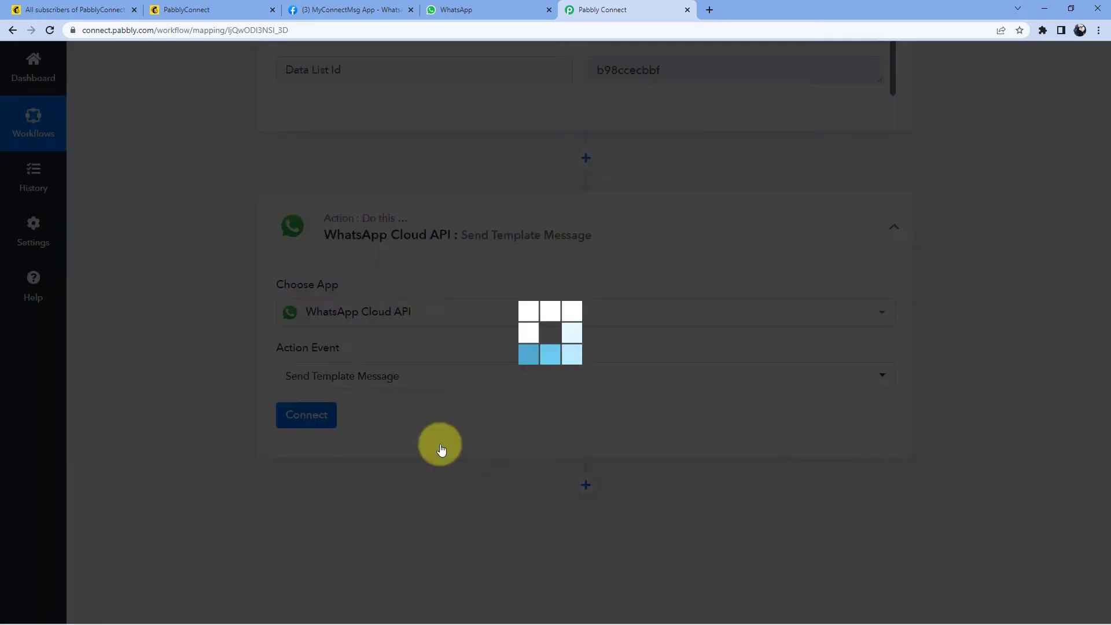
{"action": "left_click", "coordinate": [332, 408]}
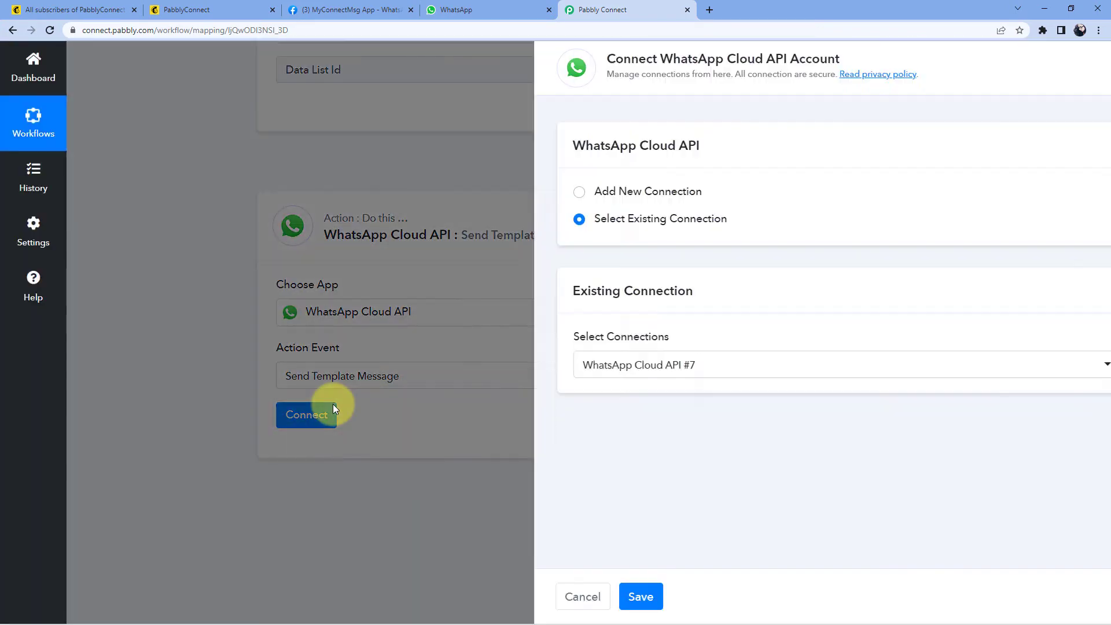
Step: Choose Add New Connection, then switch to the Meta developer app's WhatsApp page
{"action": "left_click", "coordinate": [514, 193]}
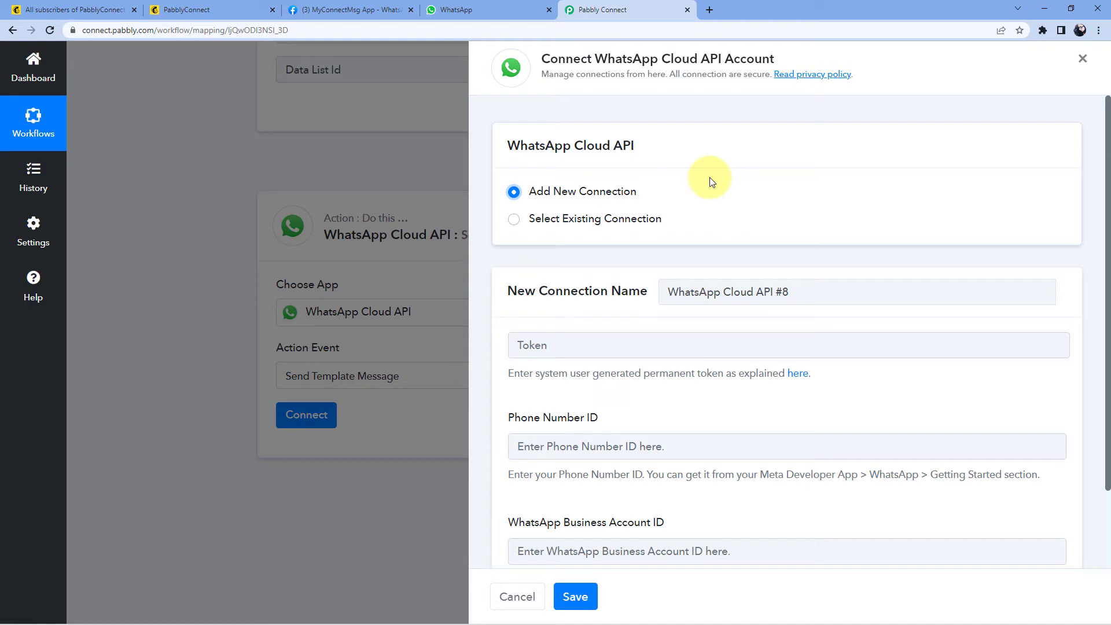
{"action": "left_click", "coordinate": [348, 12]}
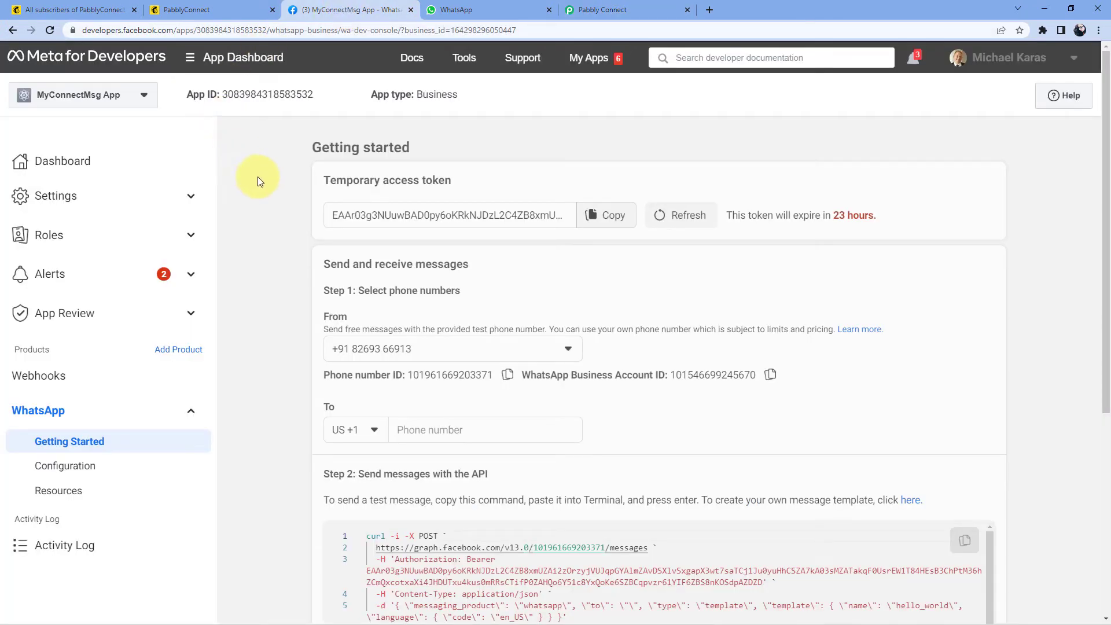
Step: Locate the temporary access token, Phone number ID and WhatsApp Business Account ID on Meta's Getting Started page
{"action": "left_click_drag", "start_coordinate": [321, 181], "coordinate": [455, 184]}
{"action": "left_click_drag", "start_coordinate": [323, 375], "coordinate": [407, 375]}
{"action": "left_click_drag", "start_coordinate": [524, 375], "coordinate": [669, 374]}
{"action": "left_click", "coordinate": [602, 297]}
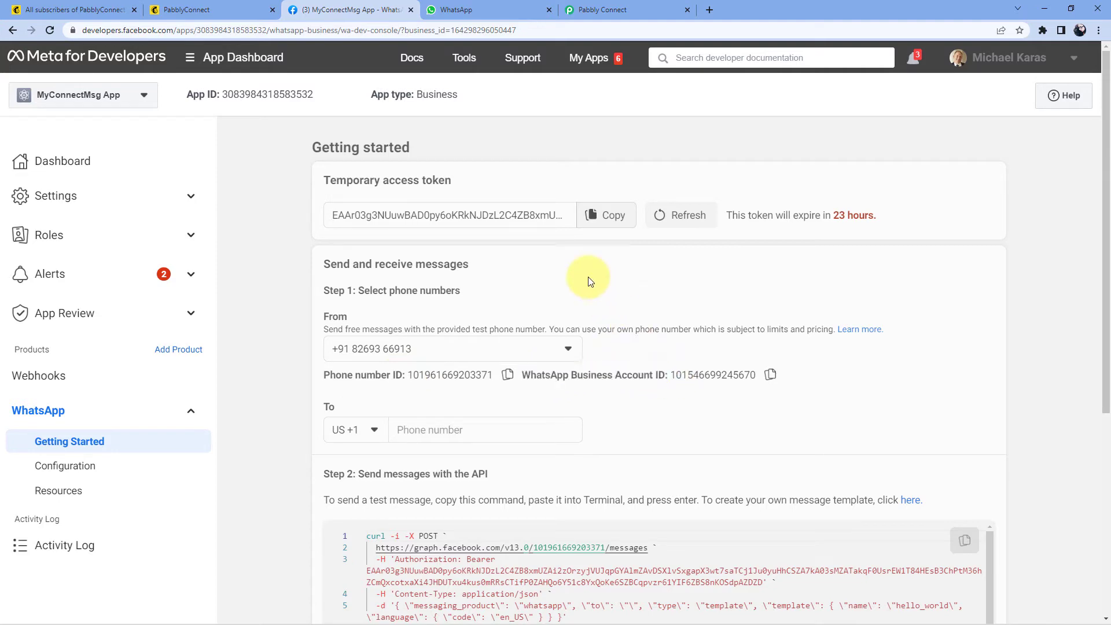
{"action": "left_click", "coordinate": [631, 10]}
{"action": "scroll", "coordinate": [496, 203], "scroll_direction": "down", "scroll_amount": 2}
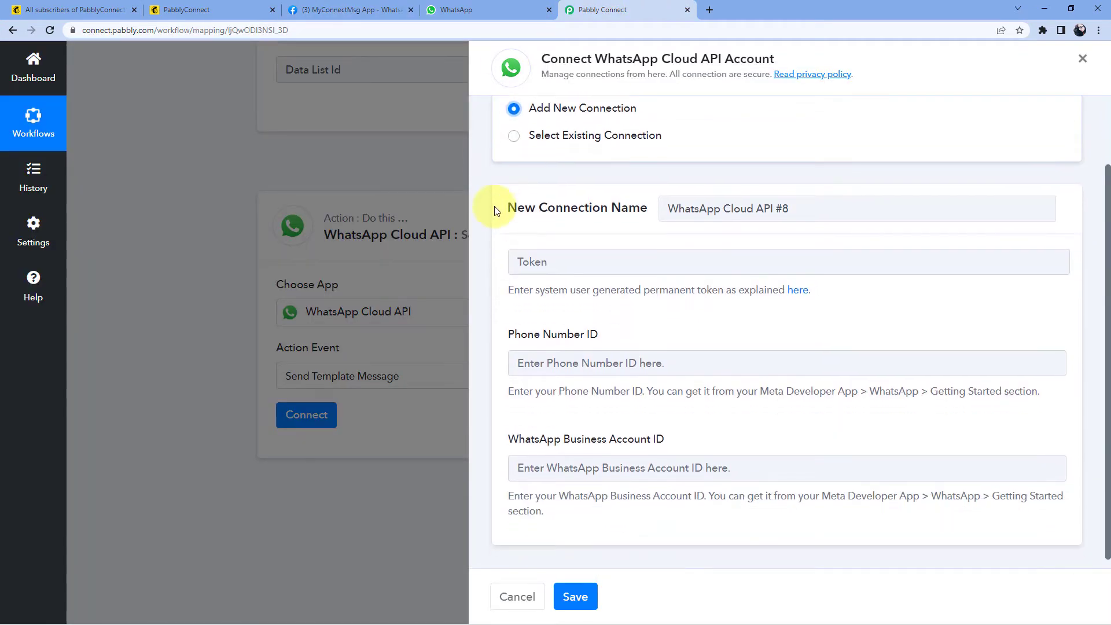
{"action": "scroll", "coordinate": [488, 211], "scroll_direction": "up", "scroll_amount": 1}
{"action": "scroll", "coordinate": [486, 211], "scroll_direction": "down", "scroll_amount": 1}
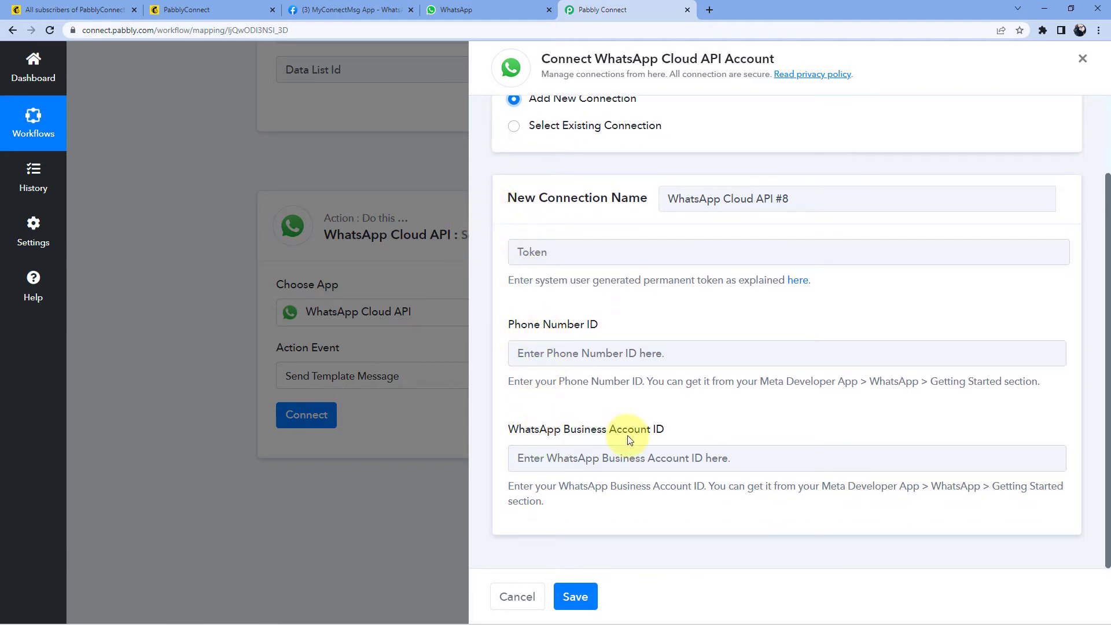
{"action": "left_click", "coordinate": [344, 8]}
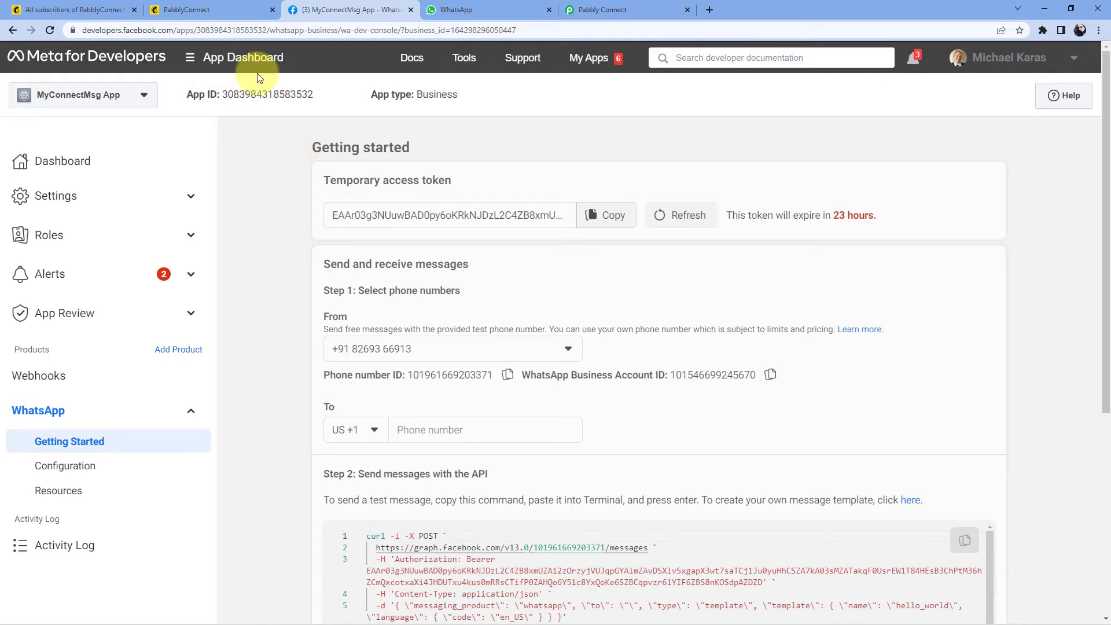
Step: Copy the Phone number ID from Meta into Pabbly's Phone Number ID field
{"action": "left_click", "coordinate": [507, 375]}
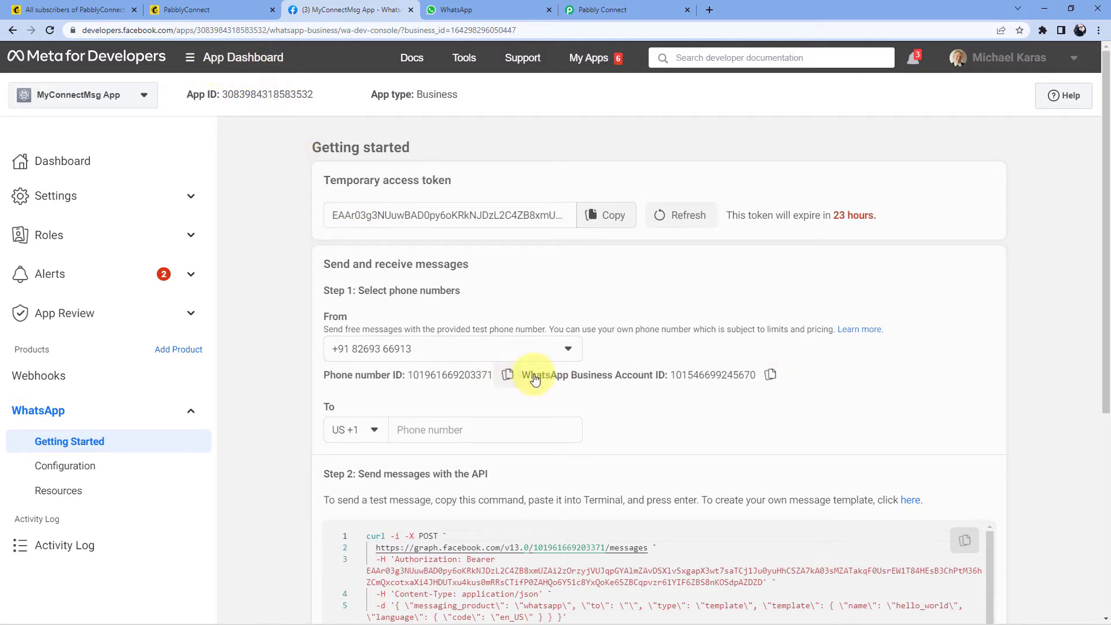
{"action": "left_click", "coordinate": [602, 9]}
{"action": "left_click", "coordinate": [554, 357]}
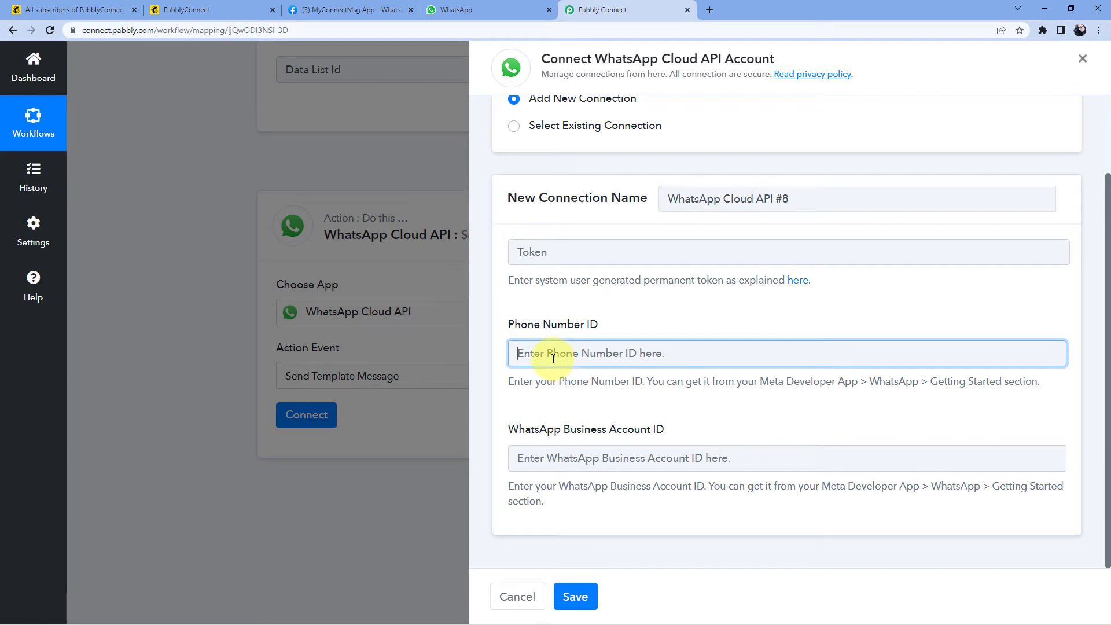
{"action": "right_click", "coordinate": [553, 359]}
{"action": "left_click", "coordinate": [593, 454]}
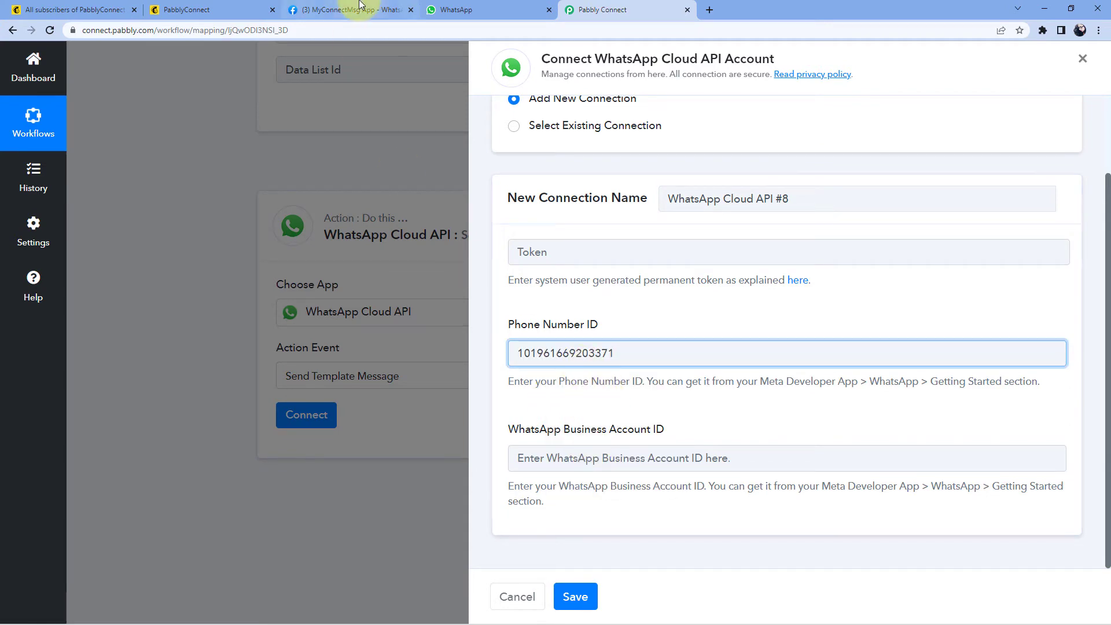
Step: Copy the WhatsApp Business Account ID from Meta into Pabbly's matching field
{"action": "left_click", "coordinate": [356, 9]}
{"action": "left_click", "coordinate": [768, 373]}
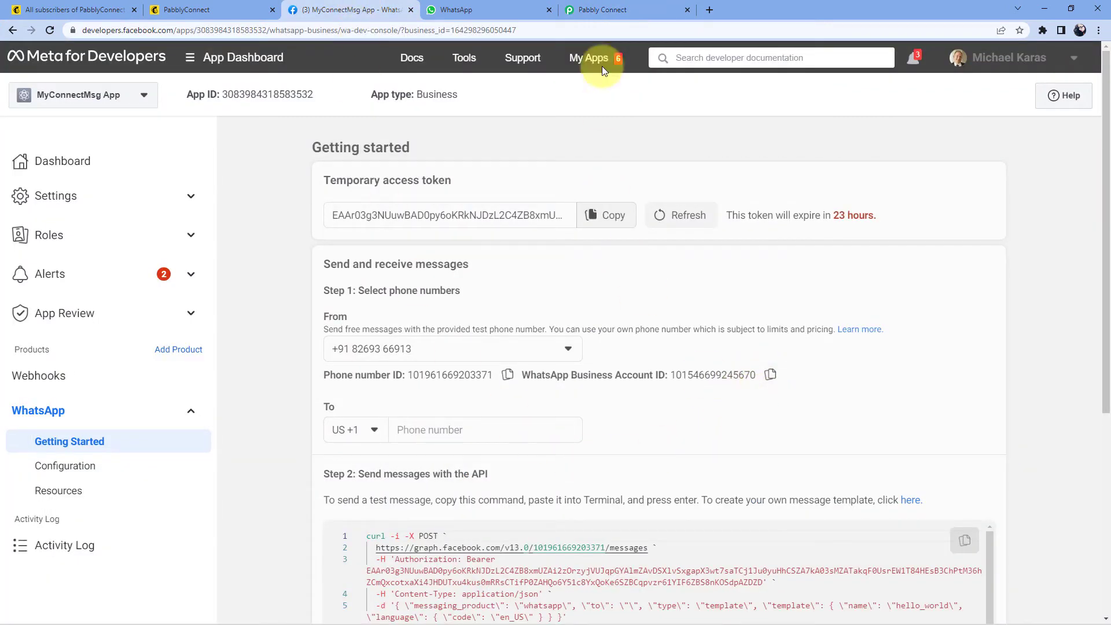
{"action": "left_click", "coordinate": [602, 9]}
{"action": "left_click", "coordinate": [579, 460]}
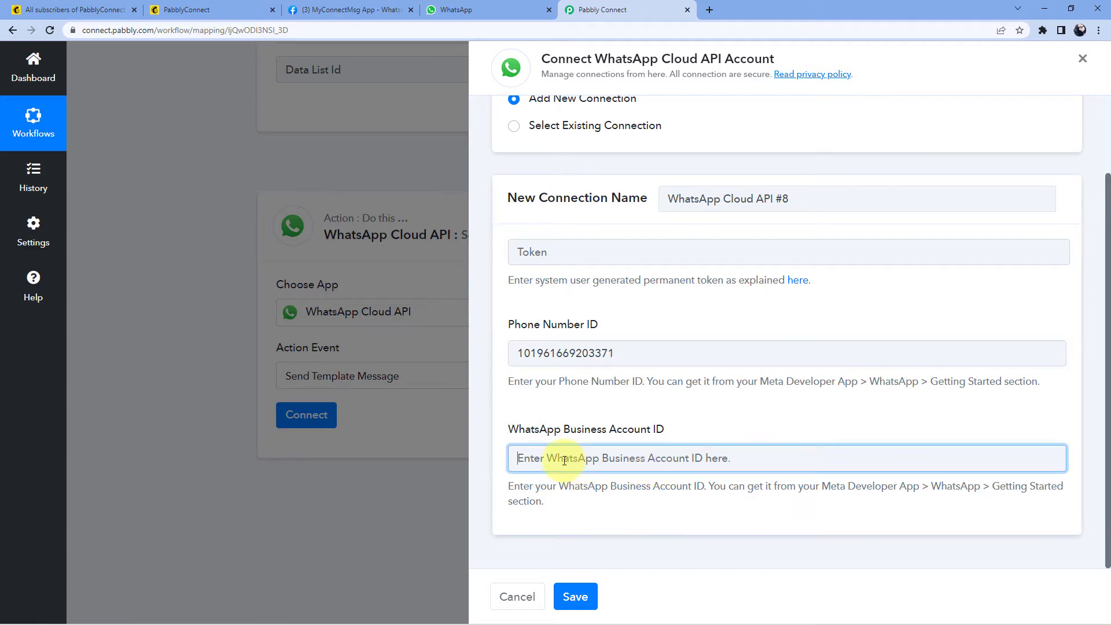
{"action": "right_click", "coordinate": [564, 457]}
{"action": "left_click", "coordinate": [613, 366]}
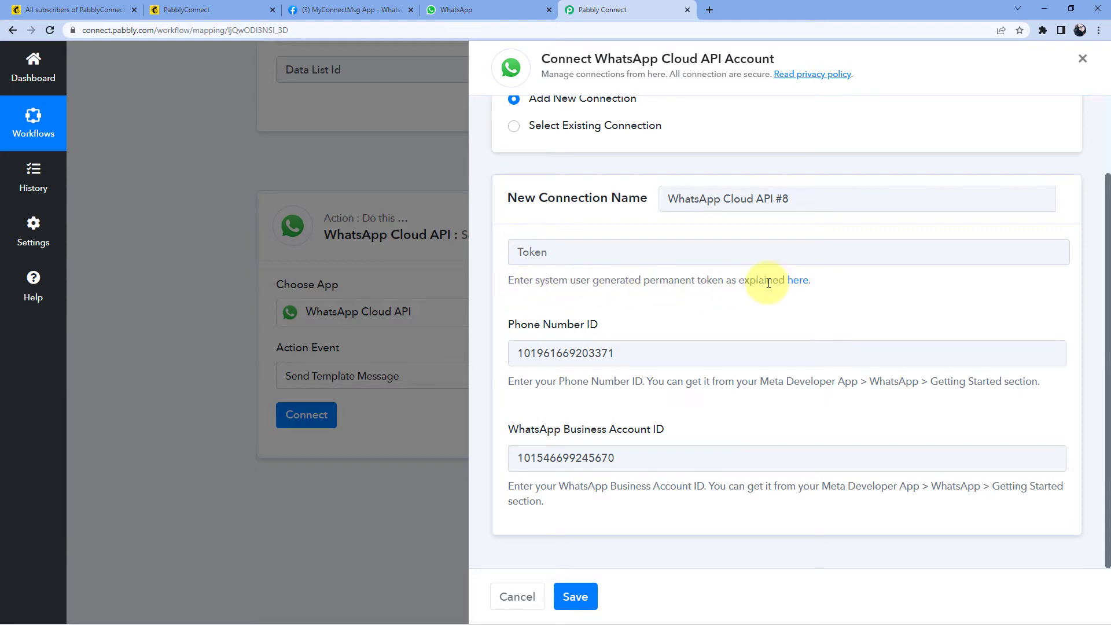
Step: Highlight Meta's Temporary access token heading, then open Pabbly's permanent-token guide linked under the Token field
{"action": "left_click", "coordinate": [331, 7]}
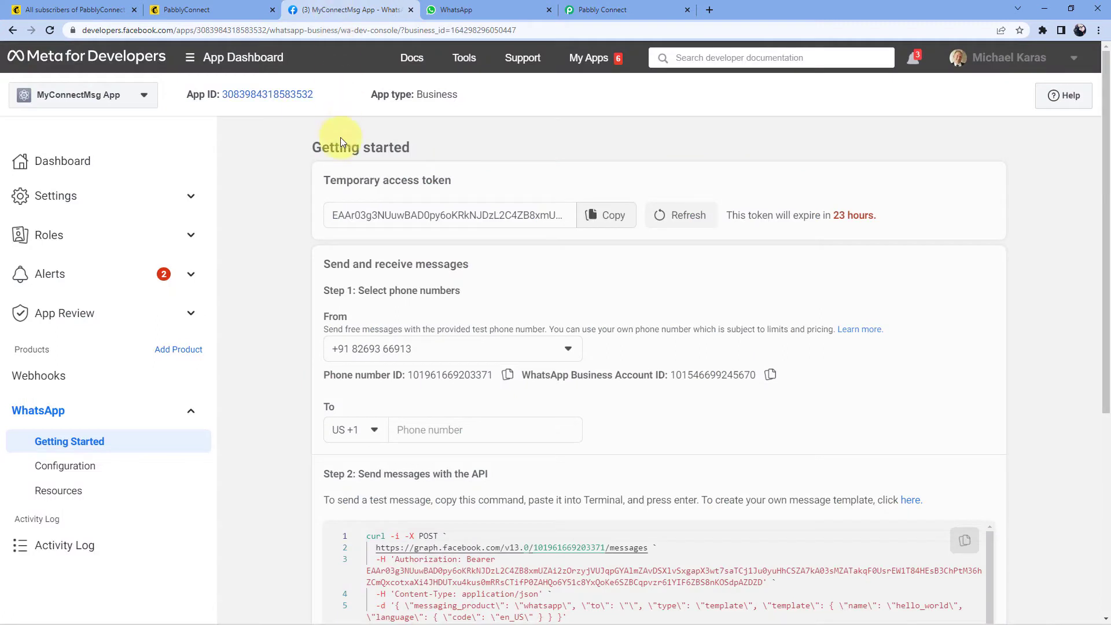
{"action": "double_click", "coordinate": [326, 181]}
{"action": "left_click_drag", "start_coordinate": [449, 180], "coordinate": [470, 183]}
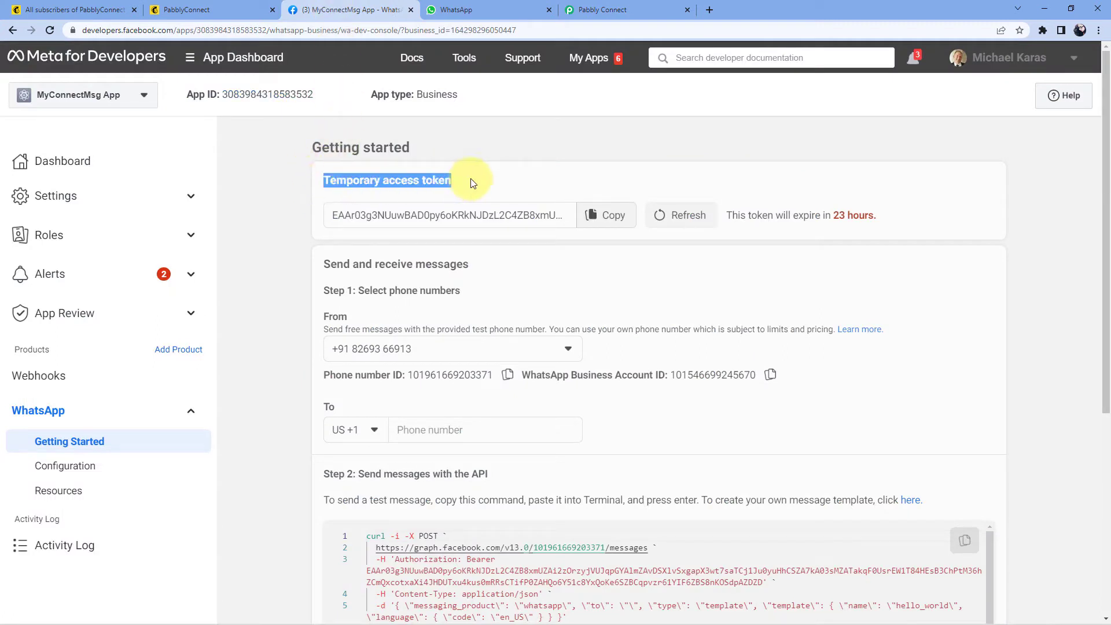
{"action": "left_click", "coordinate": [474, 183]}
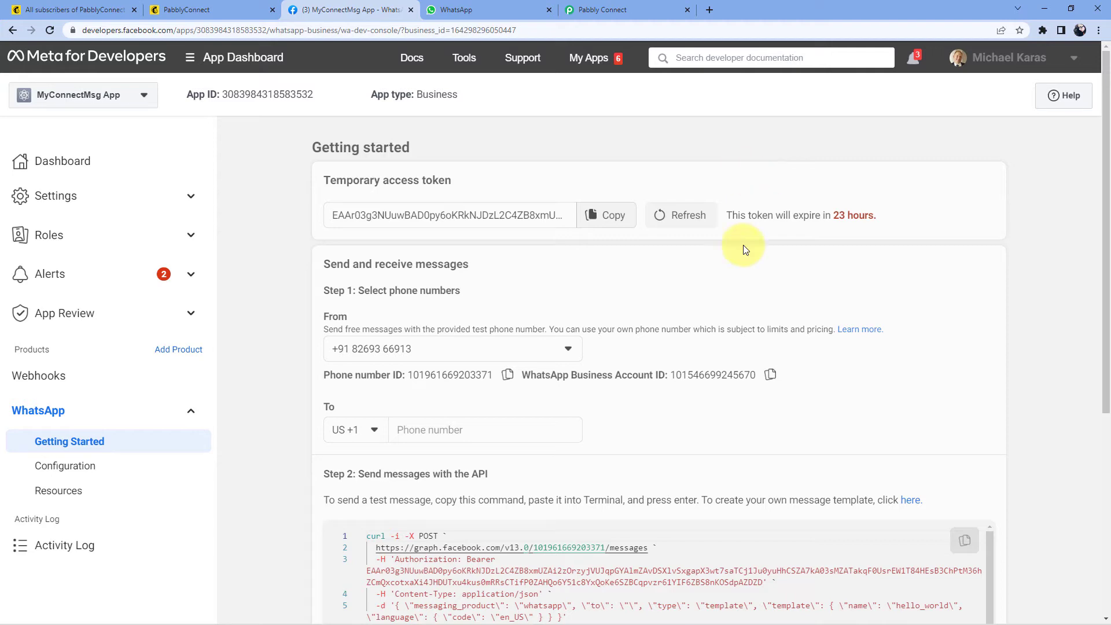
{"action": "left_click", "coordinate": [628, 10]}
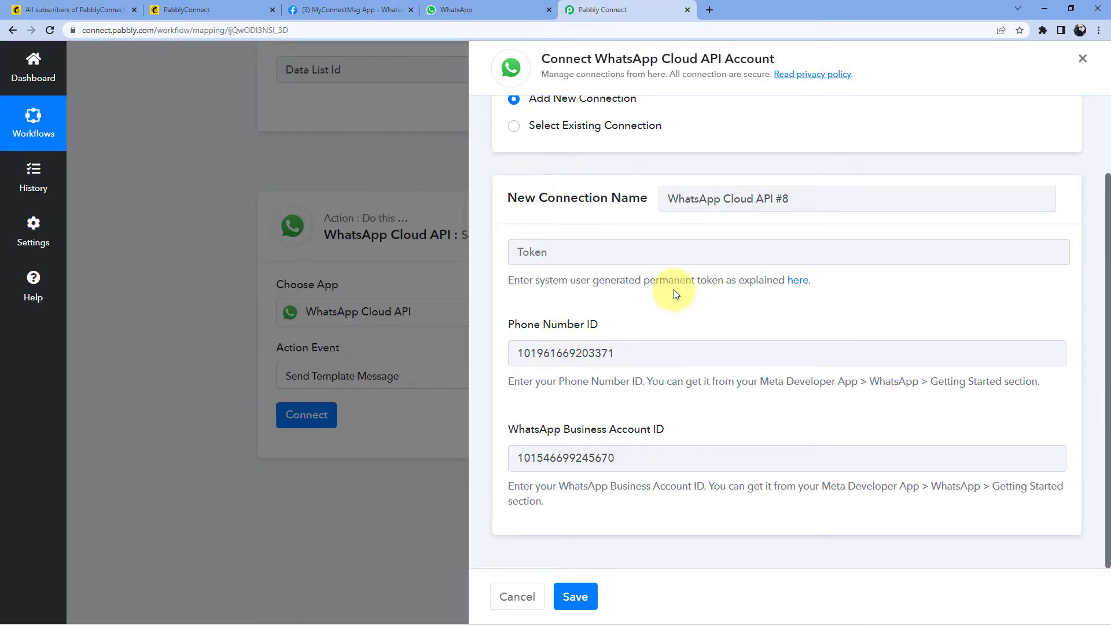
{"action": "left_click", "coordinate": [797, 281]}
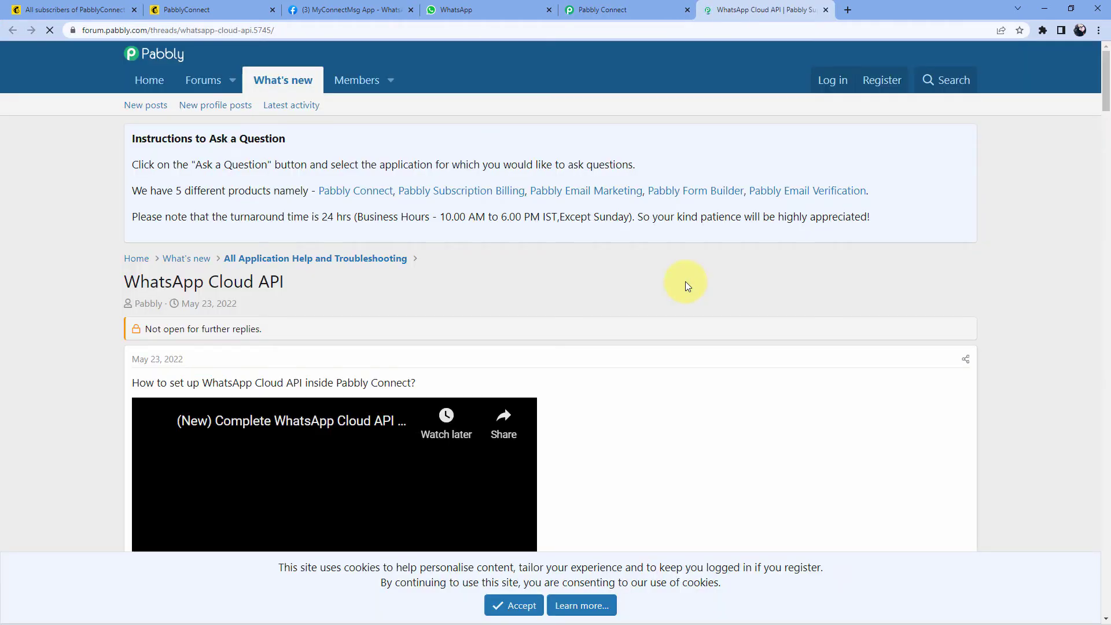
Step: Read the forum's permanent-token thread, then choose the existing WhatsApp Cloud API #7 connection in Pabbly
{"action": "scroll", "coordinate": [685, 281], "scroll_direction": "down", "scroll_amount": 5}
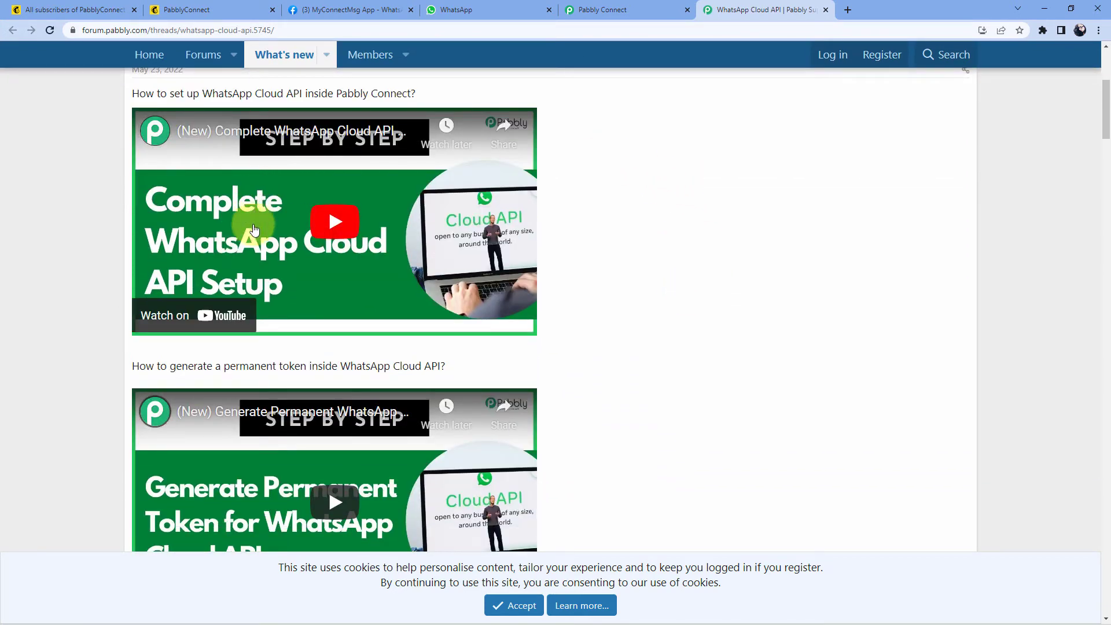
{"action": "scroll", "coordinate": [260, 250], "scroll_direction": "down", "scroll_amount": 2}
{"action": "scroll", "coordinate": [260, 241], "scroll_direction": "up", "scroll_amount": 2}
{"action": "scroll", "coordinate": [166, 240], "scroll_direction": "down", "scroll_amount": 4}
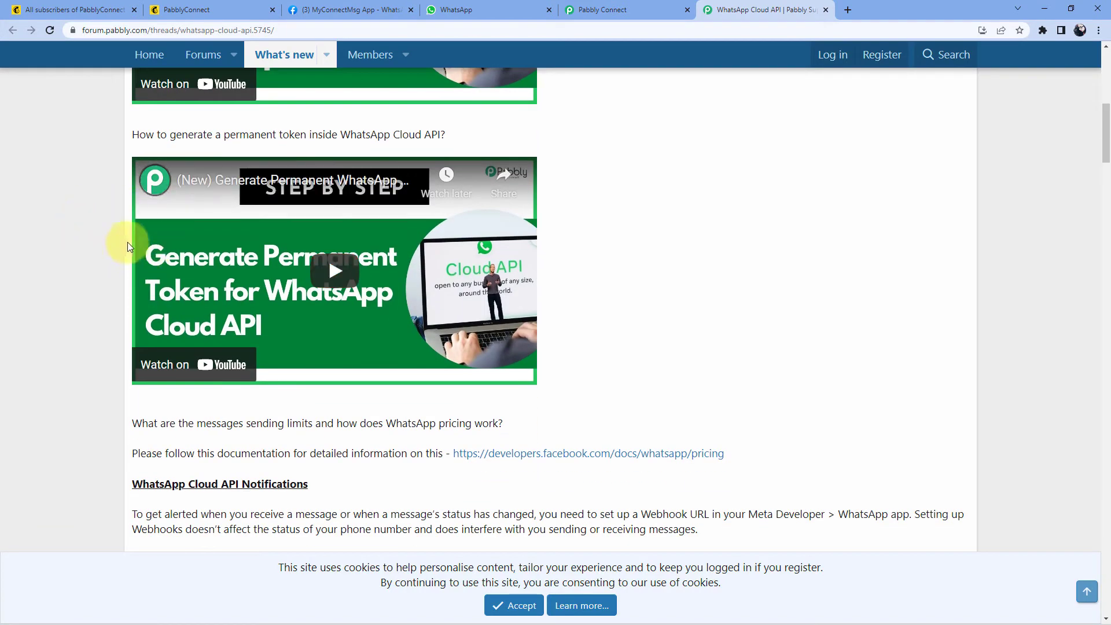
{"action": "scroll", "coordinate": [95, 318], "scroll_direction": "down", "scroll_amount": 1}
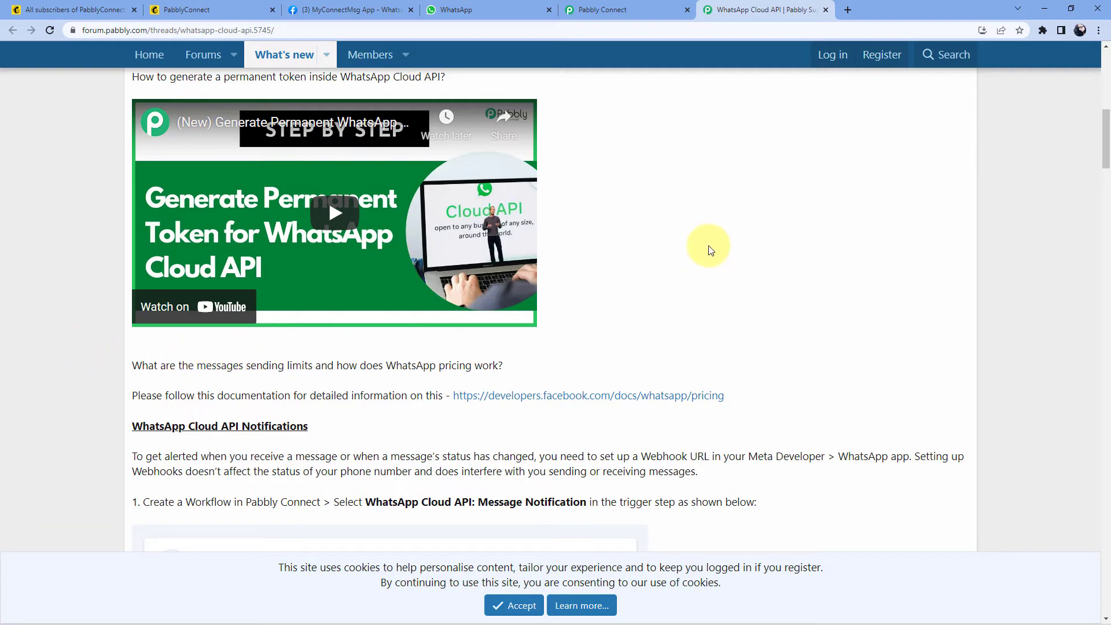
{"action": "left_click", "coordinate": [641, 5]}
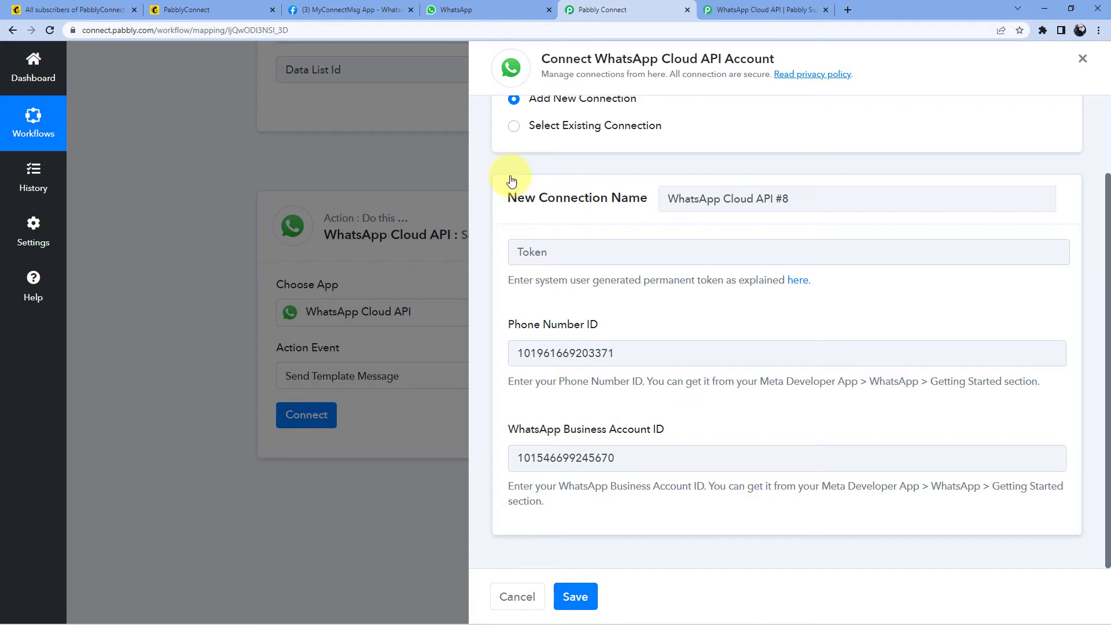
{"action": "left_click", "coordinate": [515, 128]}
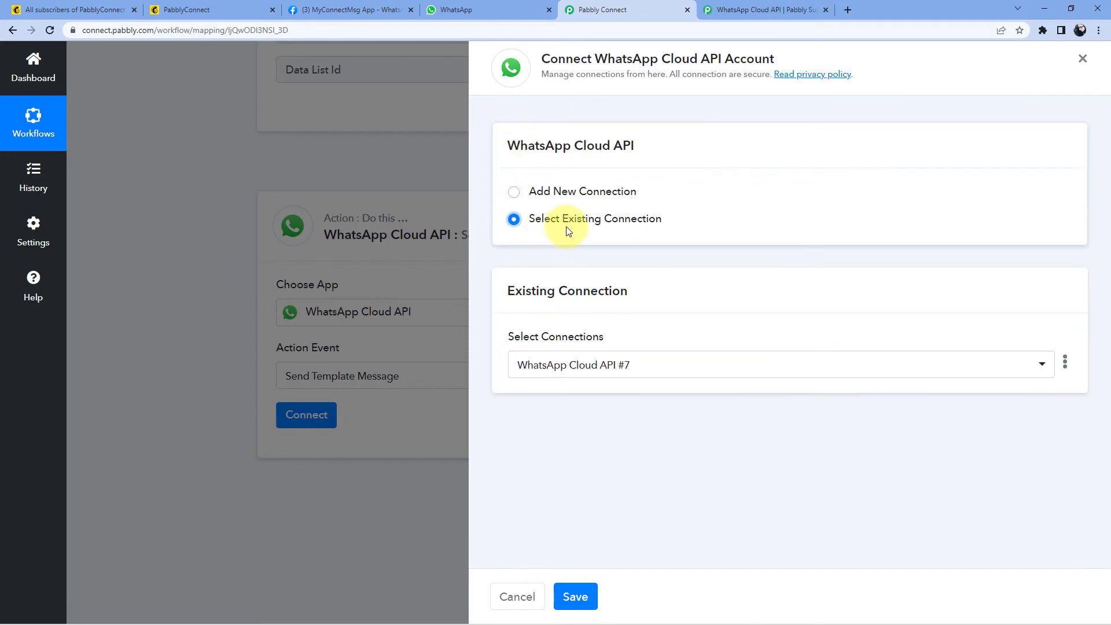
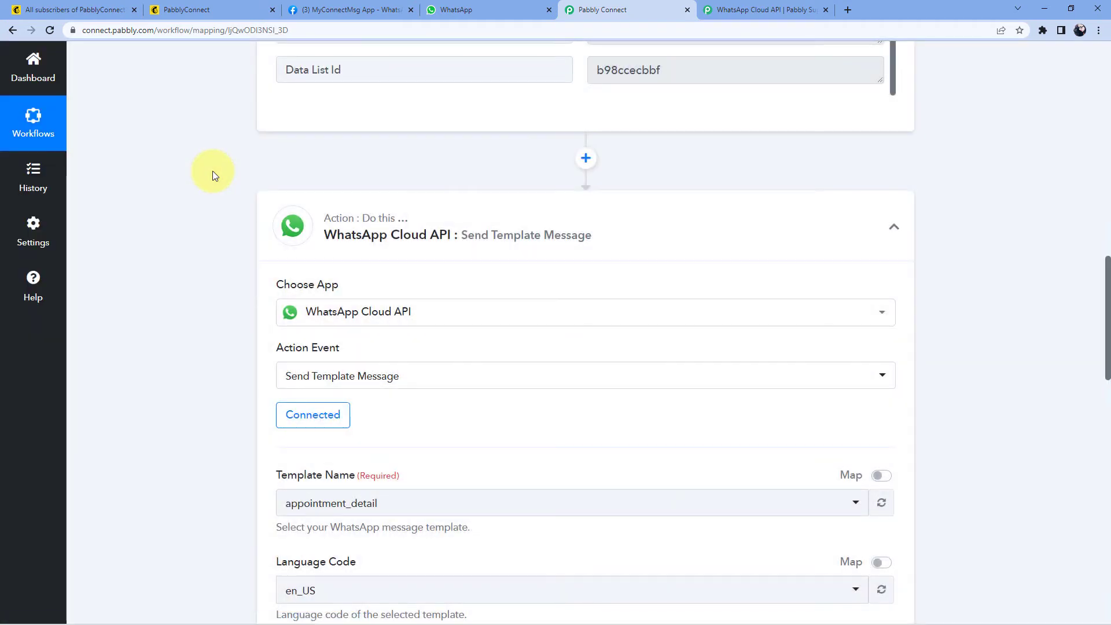
Step: Browse the Template Name list while keeping appointment_detail, then go to the Meta app's WhatsApp page
{"action": "scroll", "coordinate": [213, 172], "scroll_direction": "down", "scroll_amount": 6}
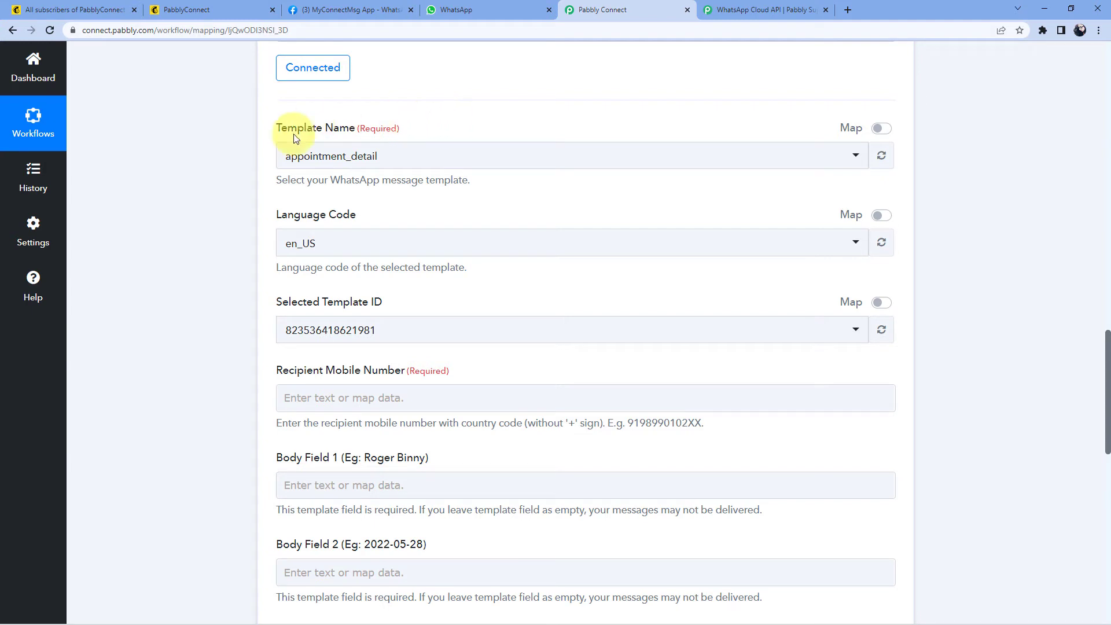
{"action": "left_click", "coordinate": [408, 159]}
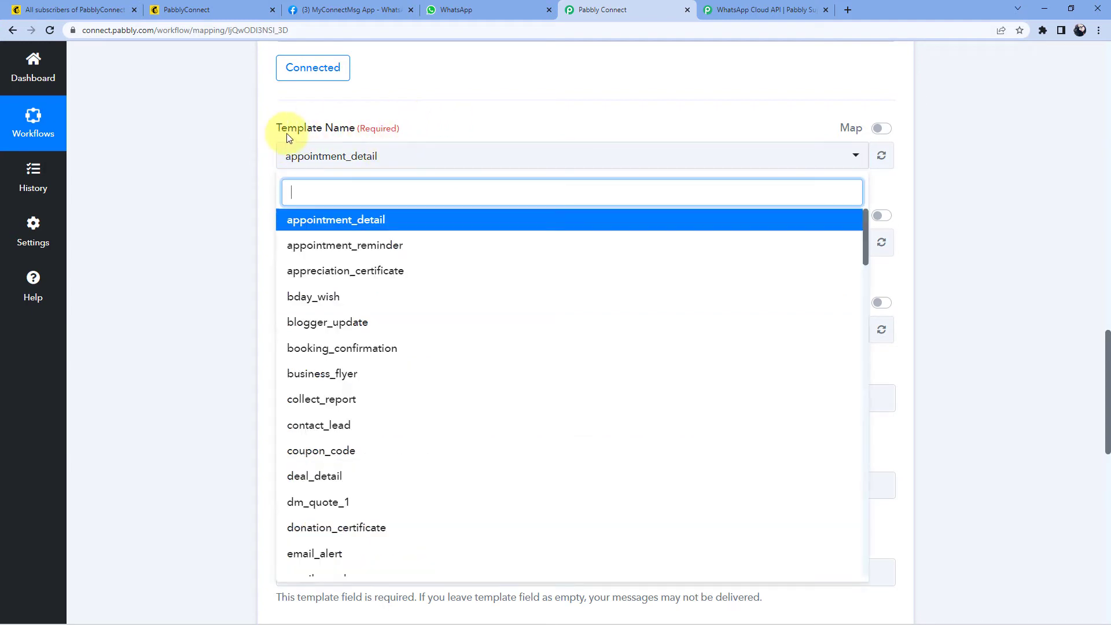
{"action": "scroll", "coordinate": [359, 139], "scroll_direction": "down", "scroll_amount": 1}
{"action": "scroll", "coordinate": [379, 199], "scroll_direction": "down", "scroll_amount": 4}
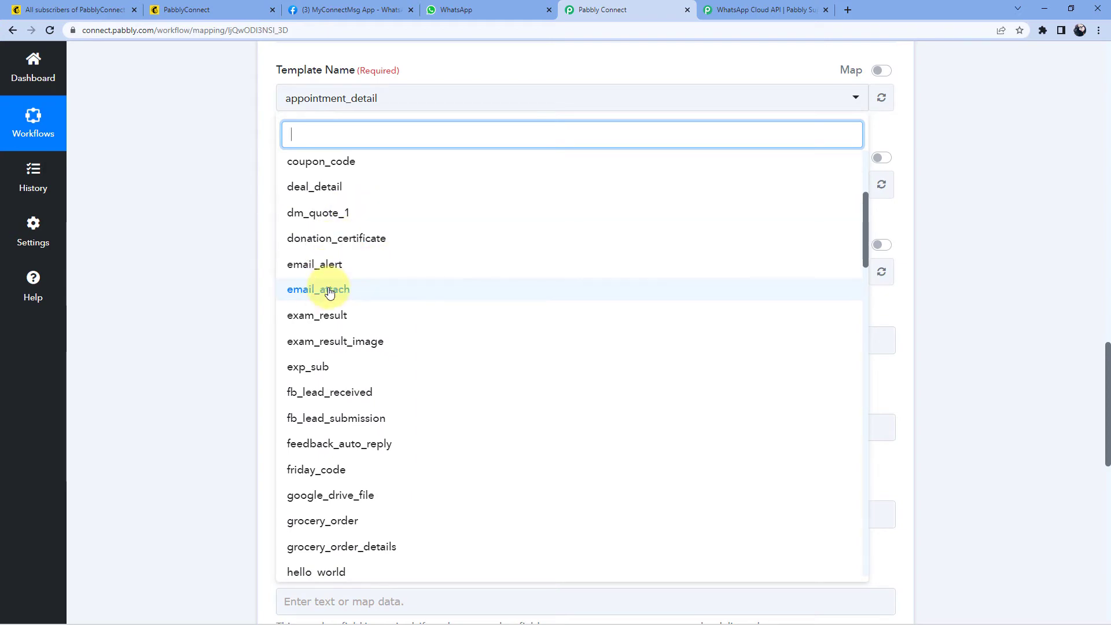
{"action": "scroll", "coordinate": [357, 225], "scroll_direction": "down", "scroll_amount": 3}
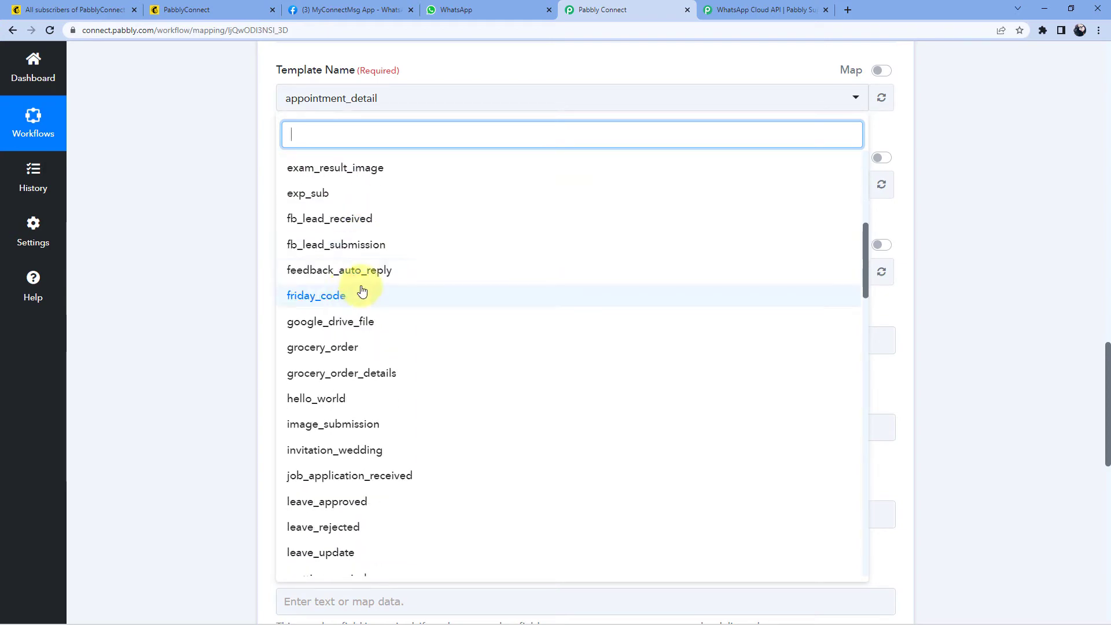
{"action": "left_click", "coordinate": [352, 9]}
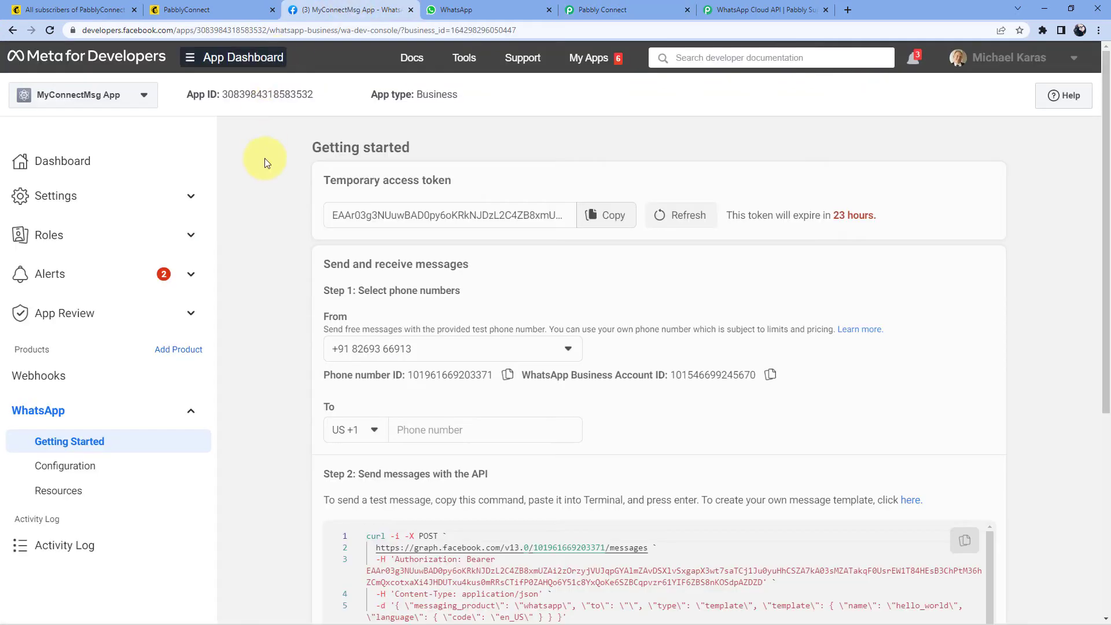
Step: Open the WhatsApp Manager Message templates list from Step 2 and look through the 74 templates
{"action": "scroll", "coordinate": [268, 203], "scroll_direction": "down", "scroll_amount": 2}
{"action": "scroll", "coordinate": [266, 214], "scroll_direction": "down", "scroll_amount": 2}
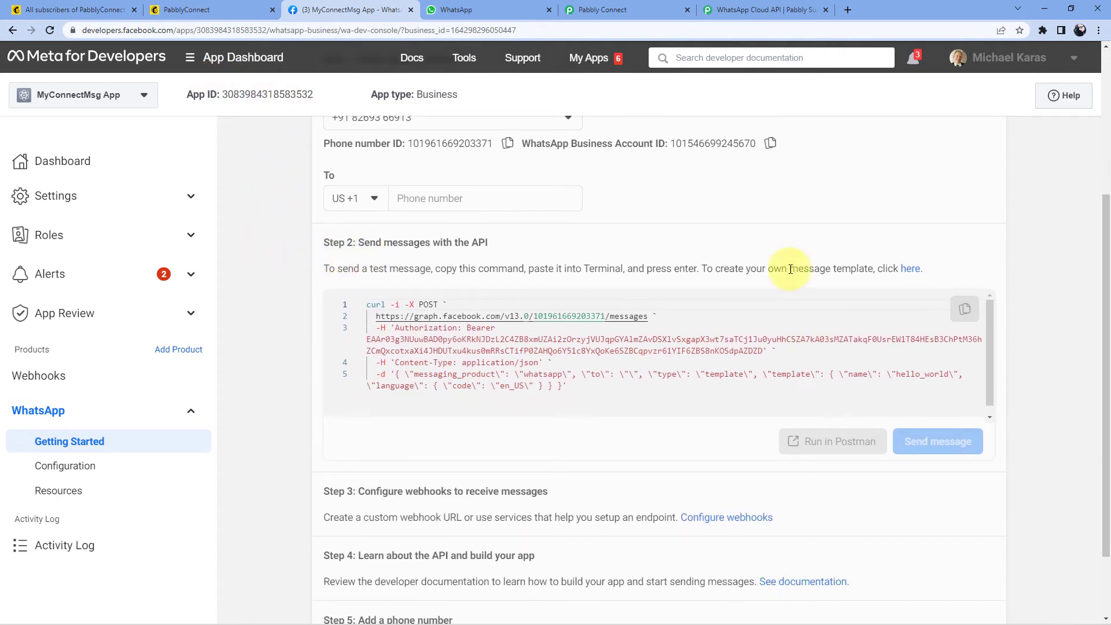
{"action": "left_click", "coordinate": [910, 270]}
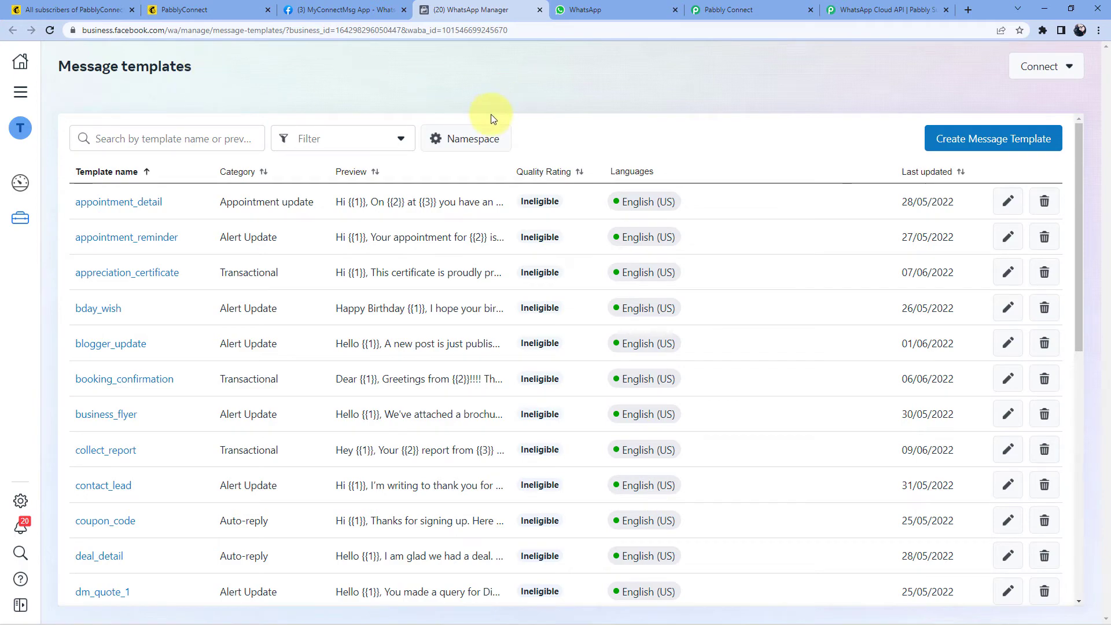
{"action": "scroll", "coordinate": [321, 208], "scroll_direction": "down", "scroll_amount": 7}
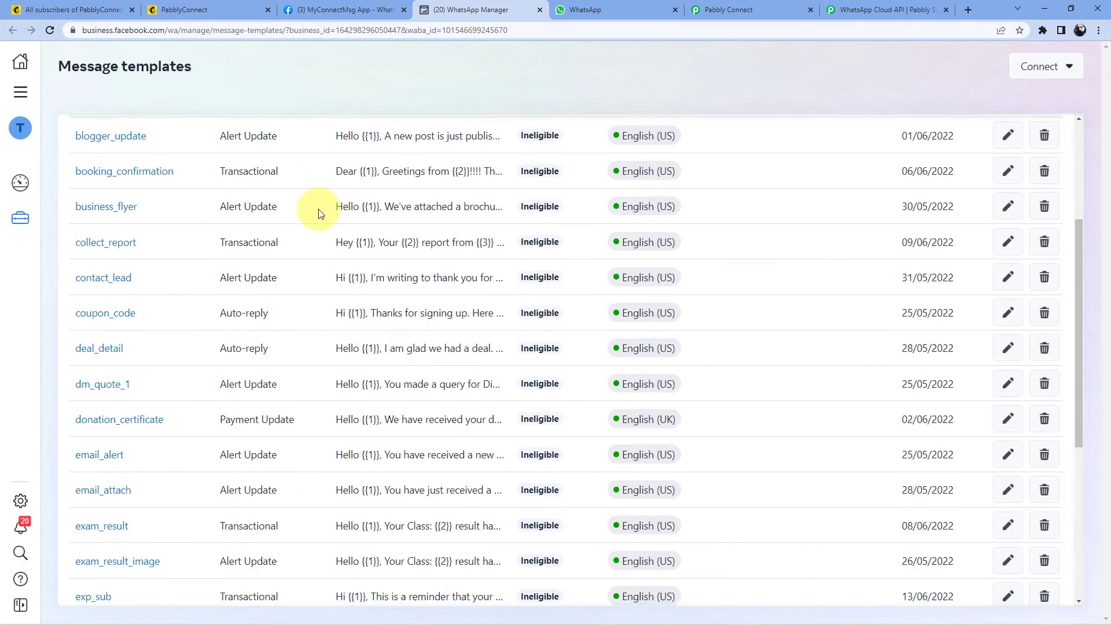
{"action": "scroll", "coordinate": [318, 216], "scroll_direction": "down", "scroll_amount": 2}
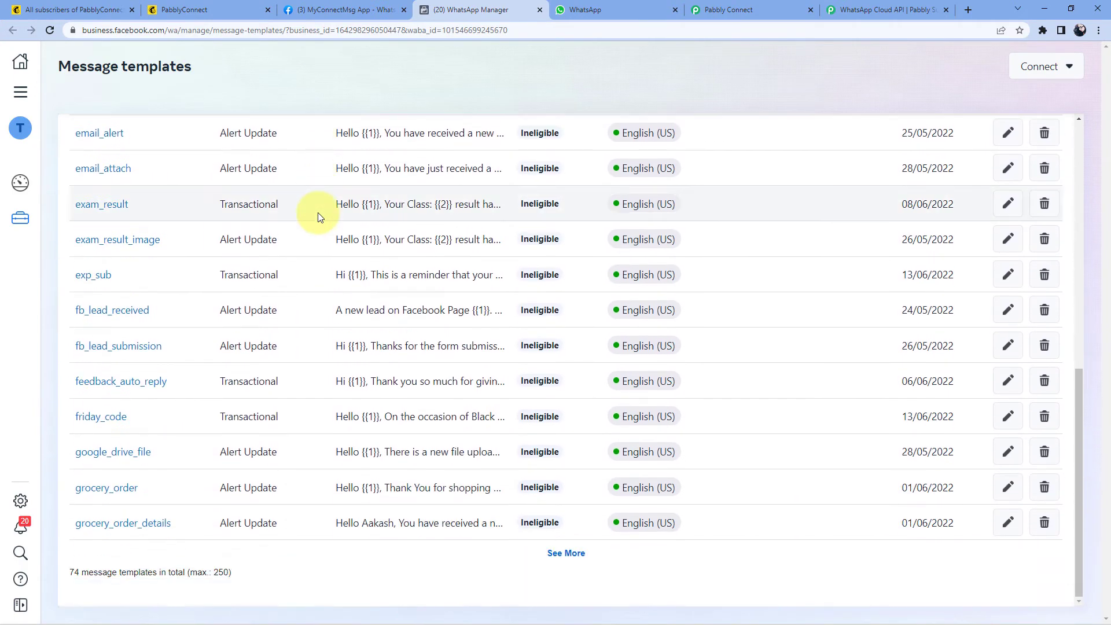
{"action": "scroll", "coordinate": [317, 217], "scroll_direction": "up", "scroll_amount": 9}
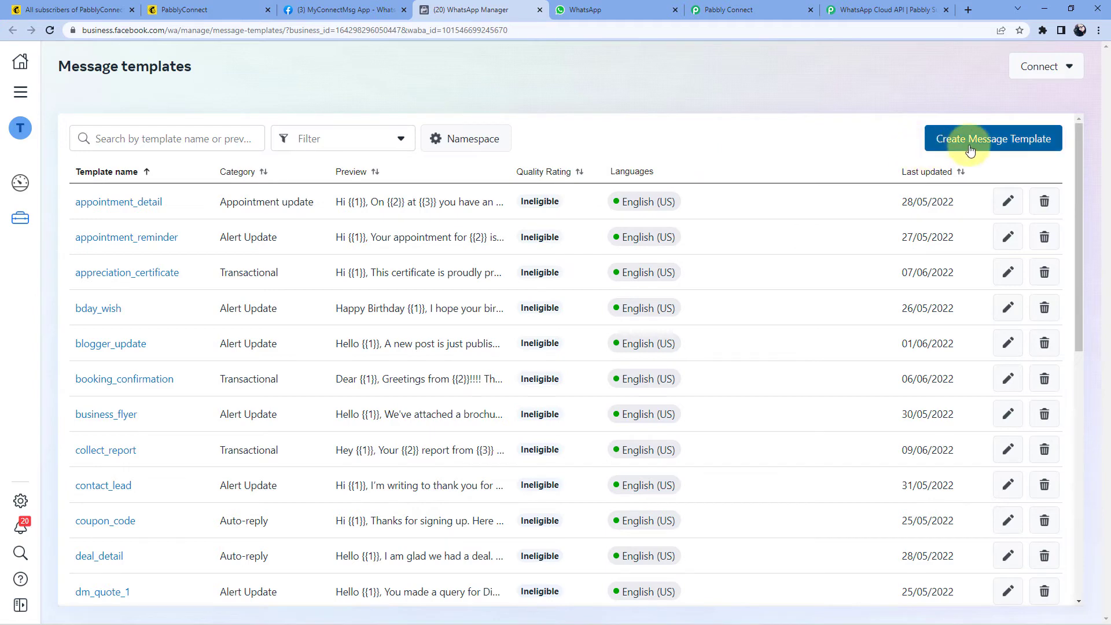
Step: Start a new Transactional message template named test_1
{"action": "left_click", "coordinate": [999, 145]}
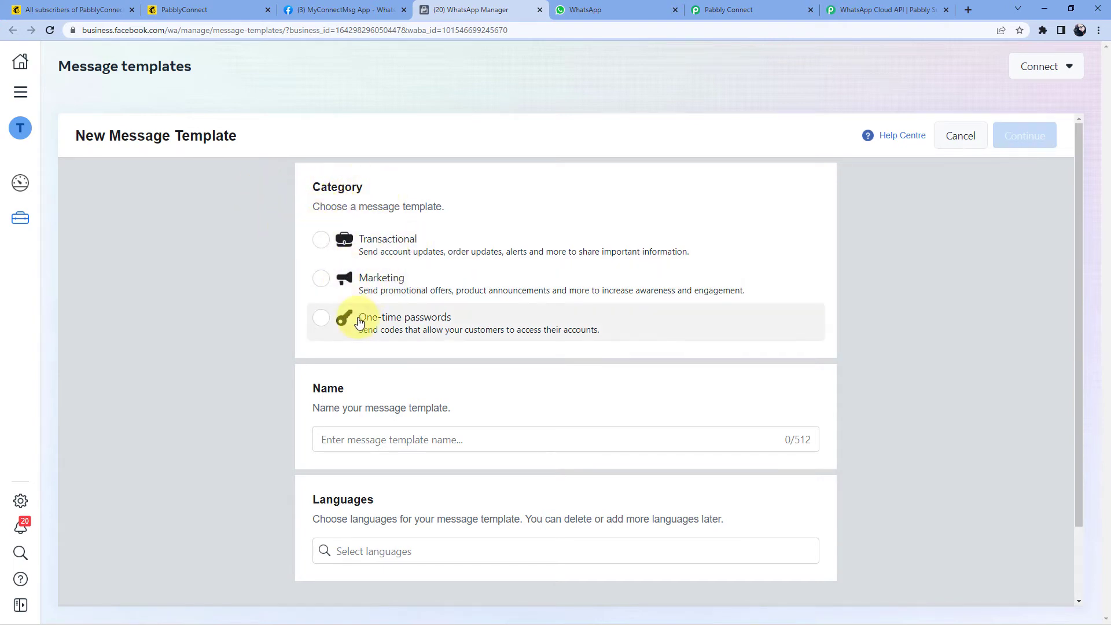
{"action": "left_click", "coordinate": [319, 243]}
{"action": "scroll", "coordinate": [238, 301], "scroll_direction": "down", "scroll_amount": 1}
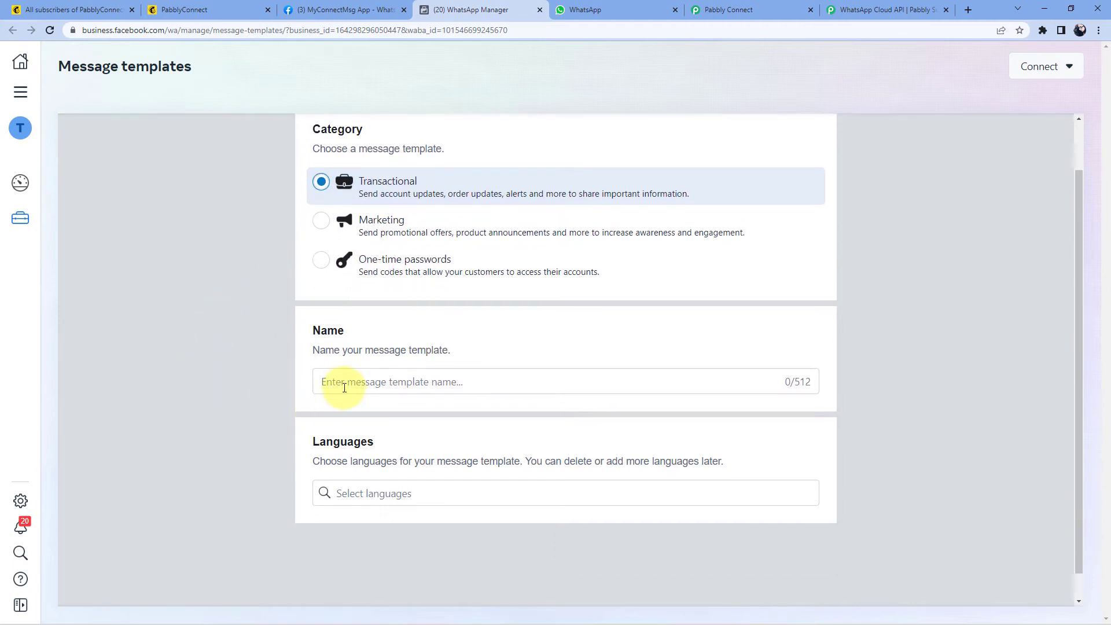
{"action": "left_click", "coordinate": [341, 383]}
{"action": "type", "text": "teat"}
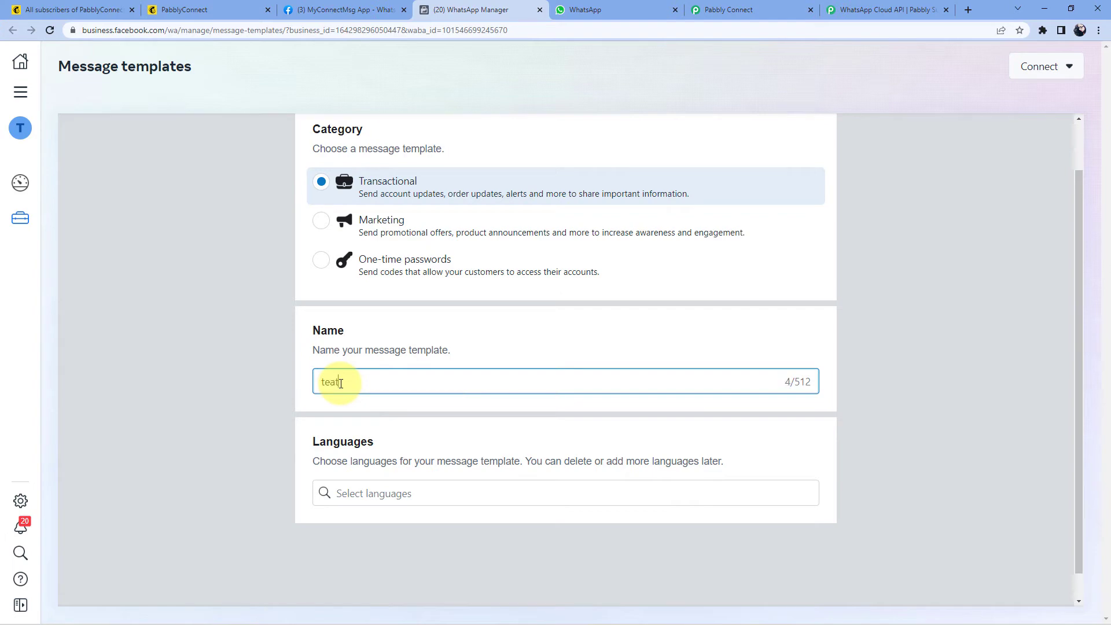
{"action": "key", "text": "BackSpace"}
{"action": "key", "text": "BackSpace"}
{"action": "type", "text": "st_1"}
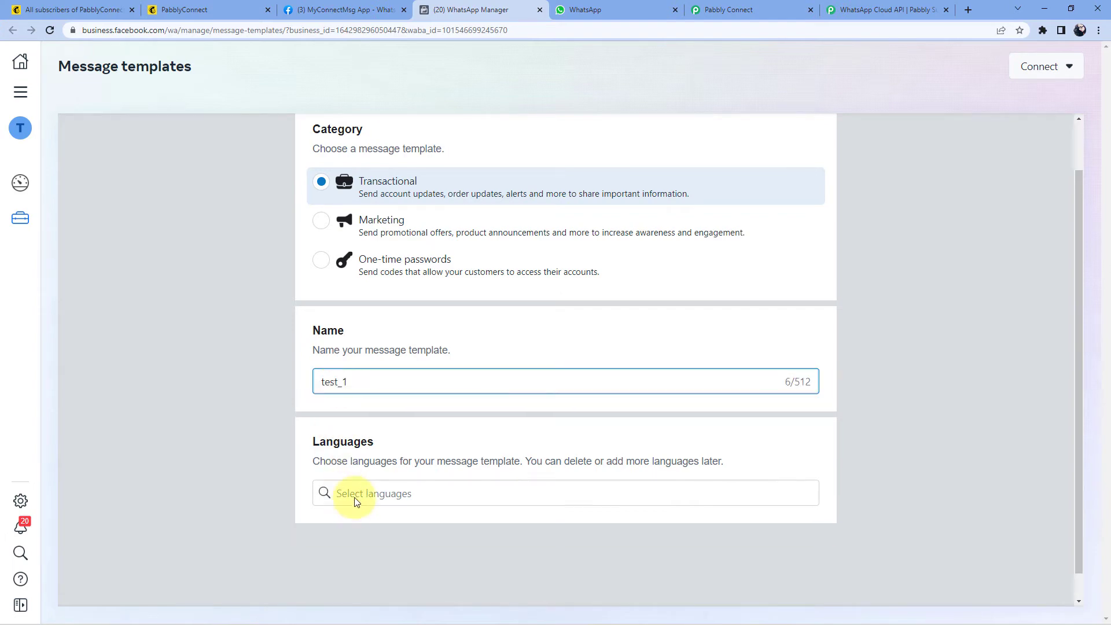
Step: Set the template language to English (US) and continue to the content editor
{"action": "left_click", "coordinate": [355, 493]}
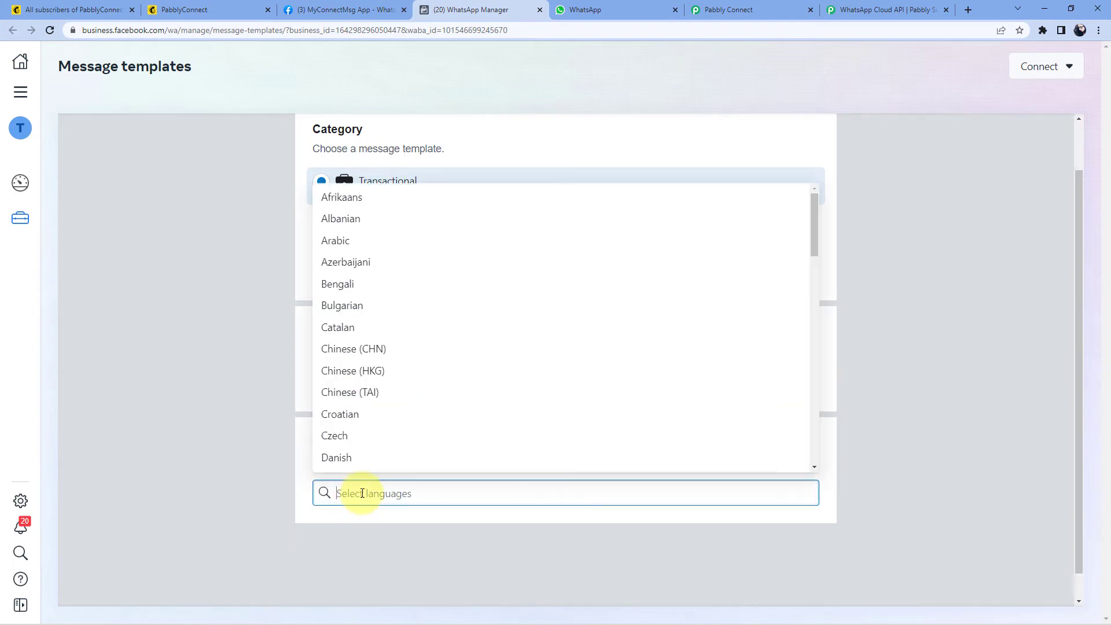
{"action": "type", "text": "en"}
{"action": "left_click", "coordinate": [379, 460]}
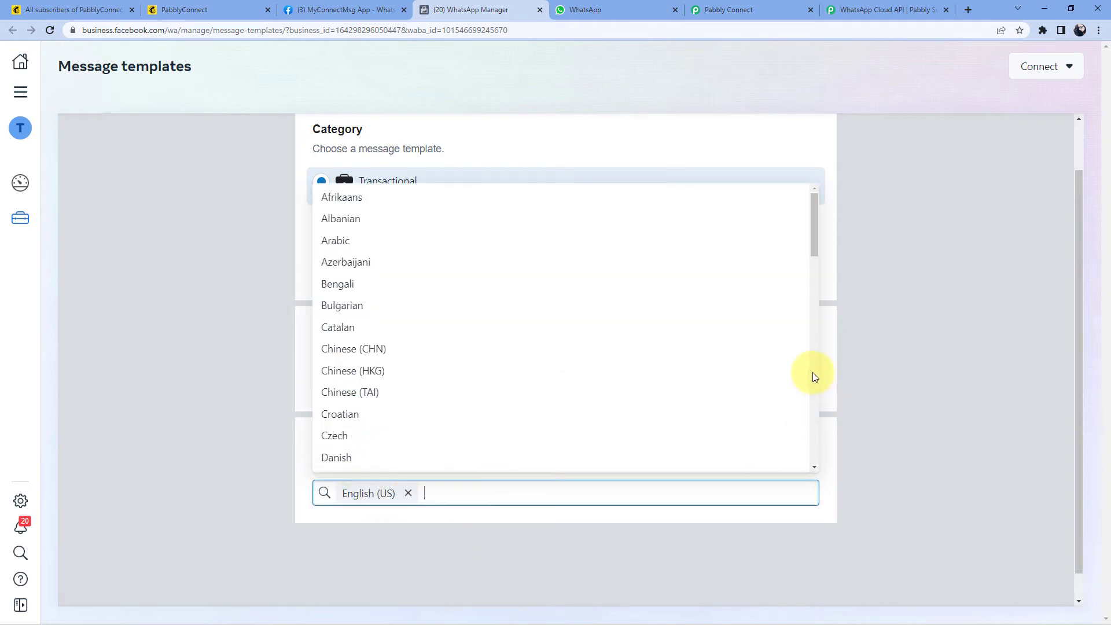
{"action": "left_click", "coordinate": [879, 306]}
{"action": "scroll", "coordinate": [879, 303], "scroll_direction": "up", "scroll_amount": 1}
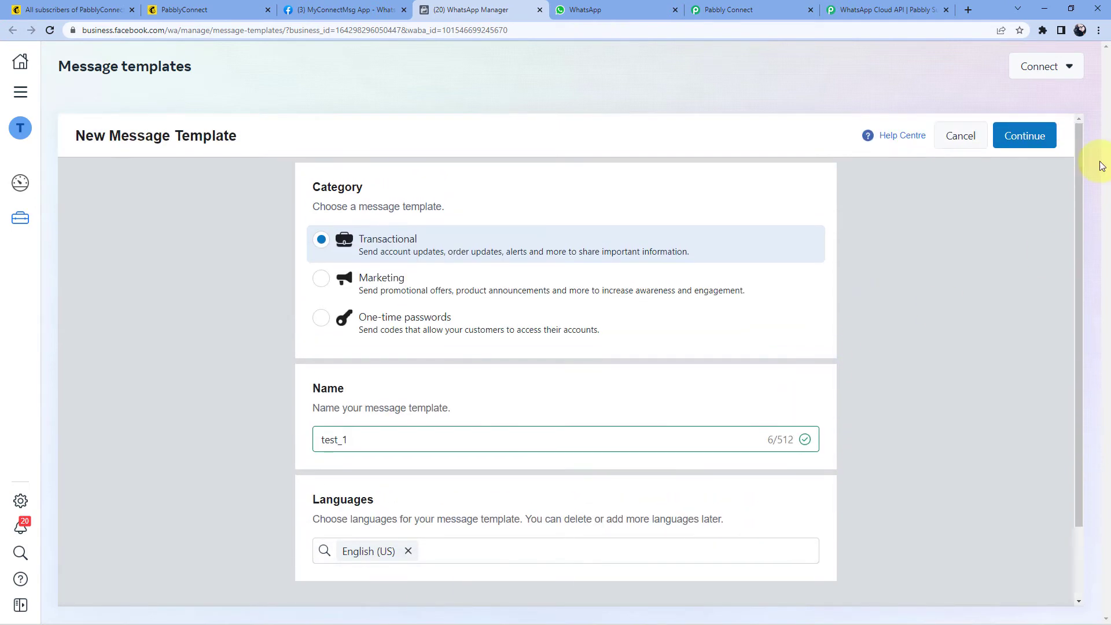
{"action": "left_click", "coordinate": [1027, 134]}
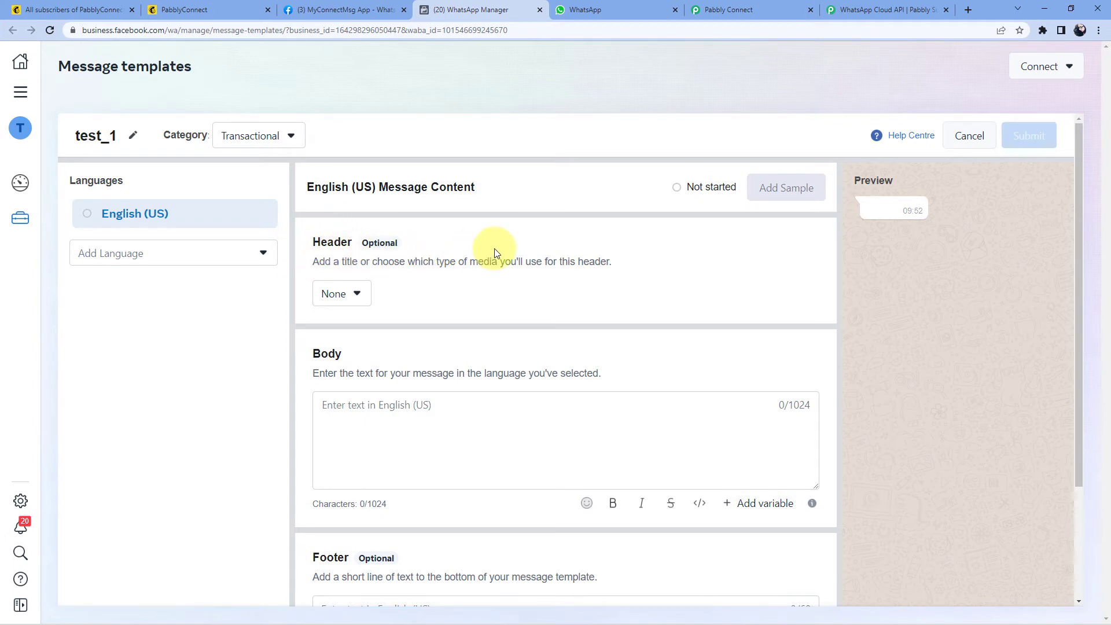
Step: Write the template body as 'Hello' followed by a {{1}} variable
{"action": "scroll", "coordinate": [495, 253], "scroll_direction": "down", "scroll_amount": 1}
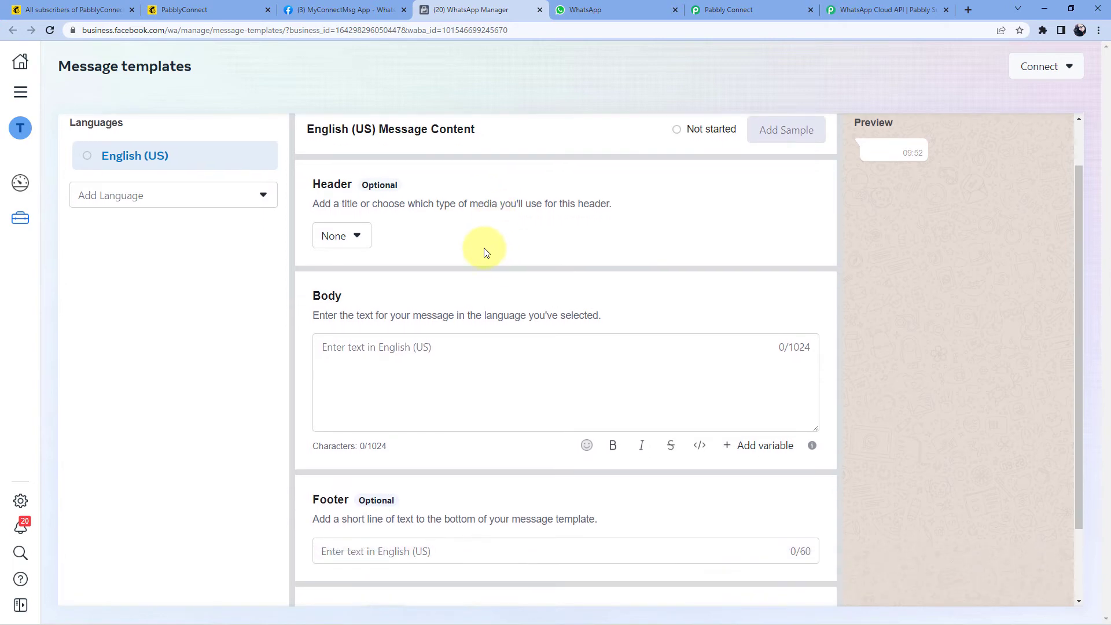
{"action": "left_click", "coordinate": [374, 345]}
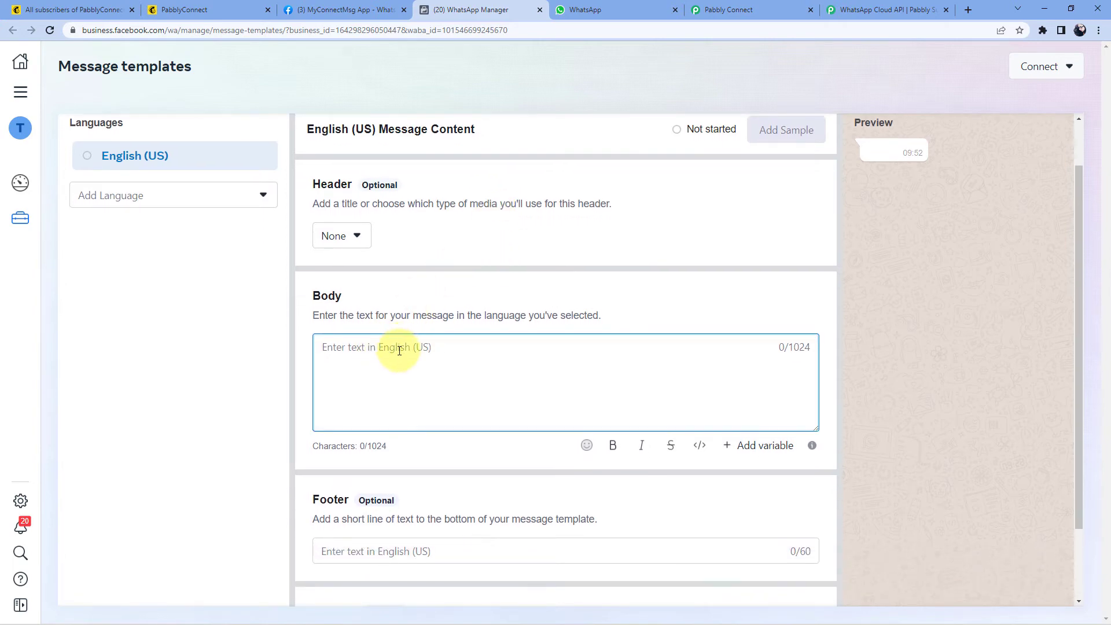
{"action": "scroll", "coordinate": [398, 350], "scroll_direction": "down", "scroll_amount": 2}
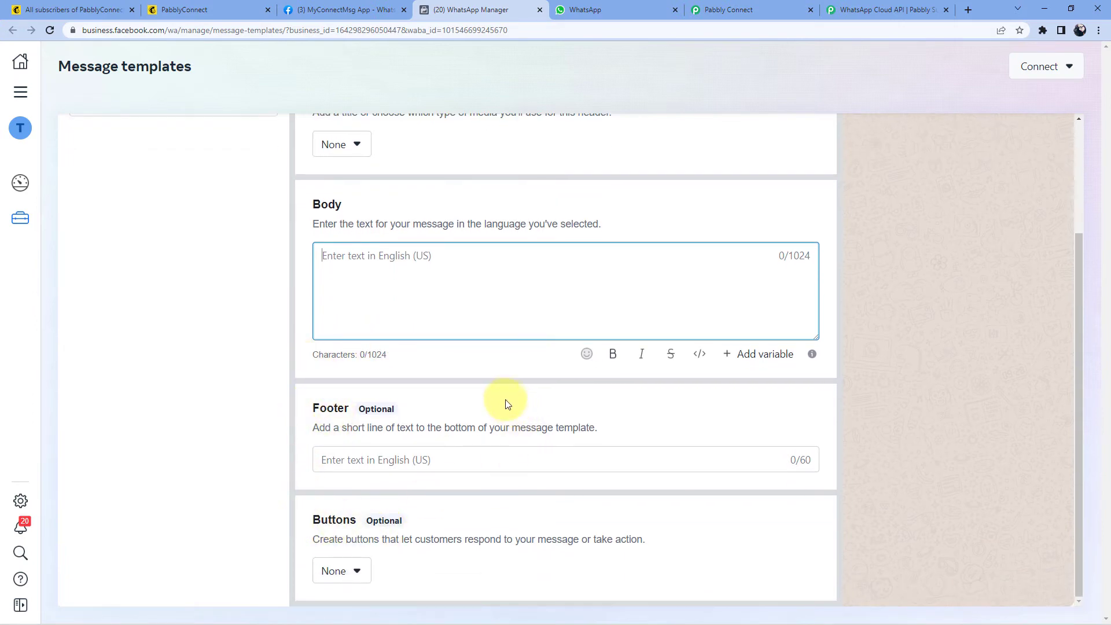
{"action": "scroll", "coordinate": [503, 404], "scroll_direction": "up", "scroll_amount": 2}
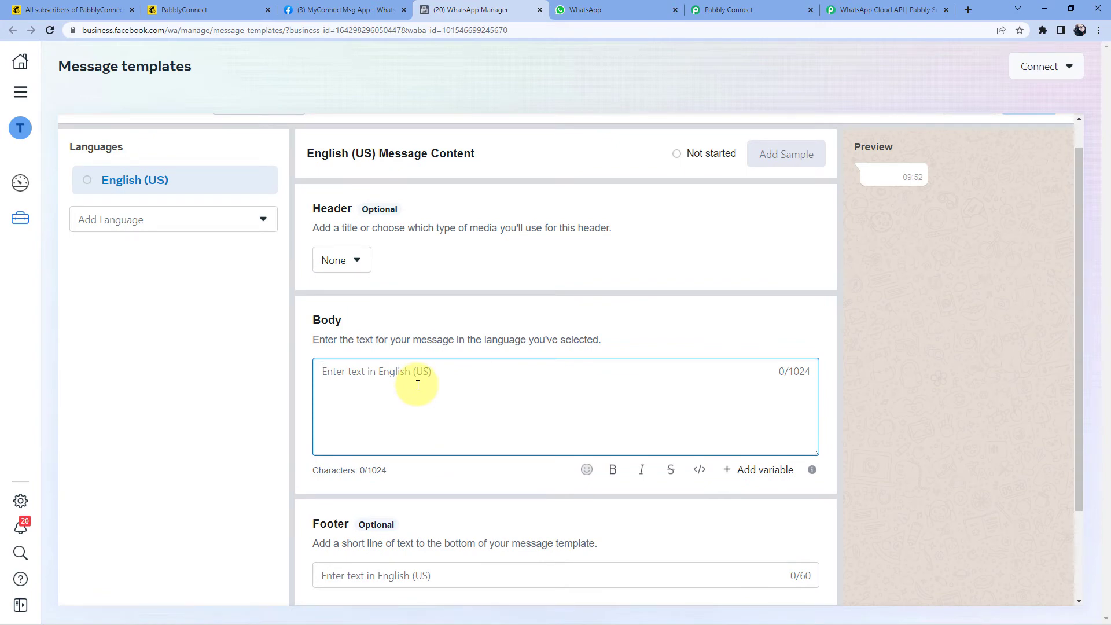
{"action": "type", "text": "Hello"}
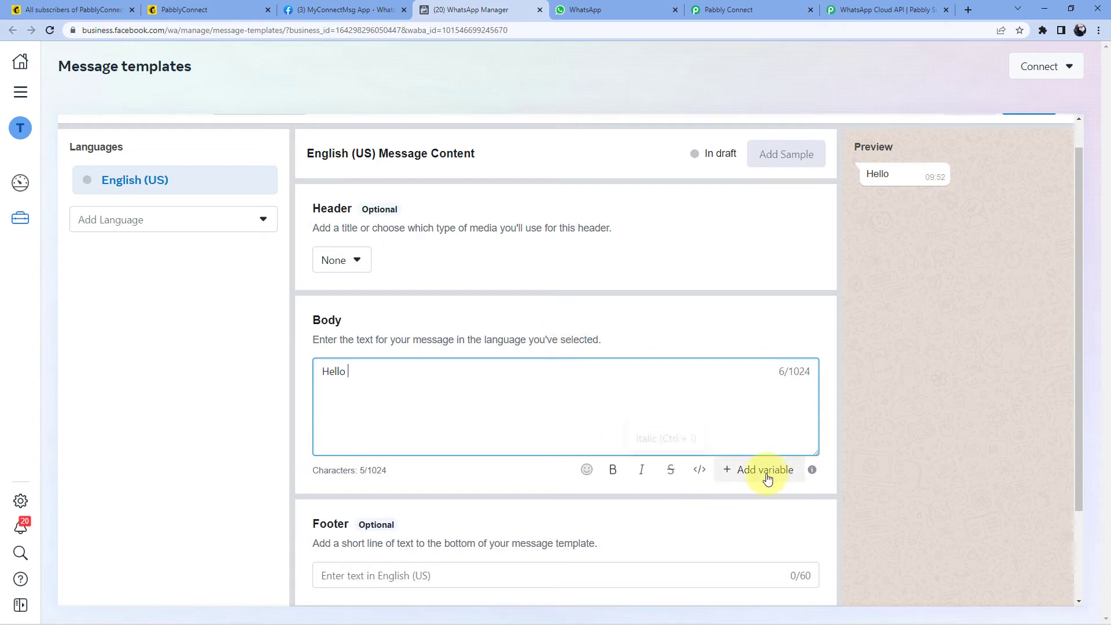
{"action": "left_click", "coordinate": [743, 472]}
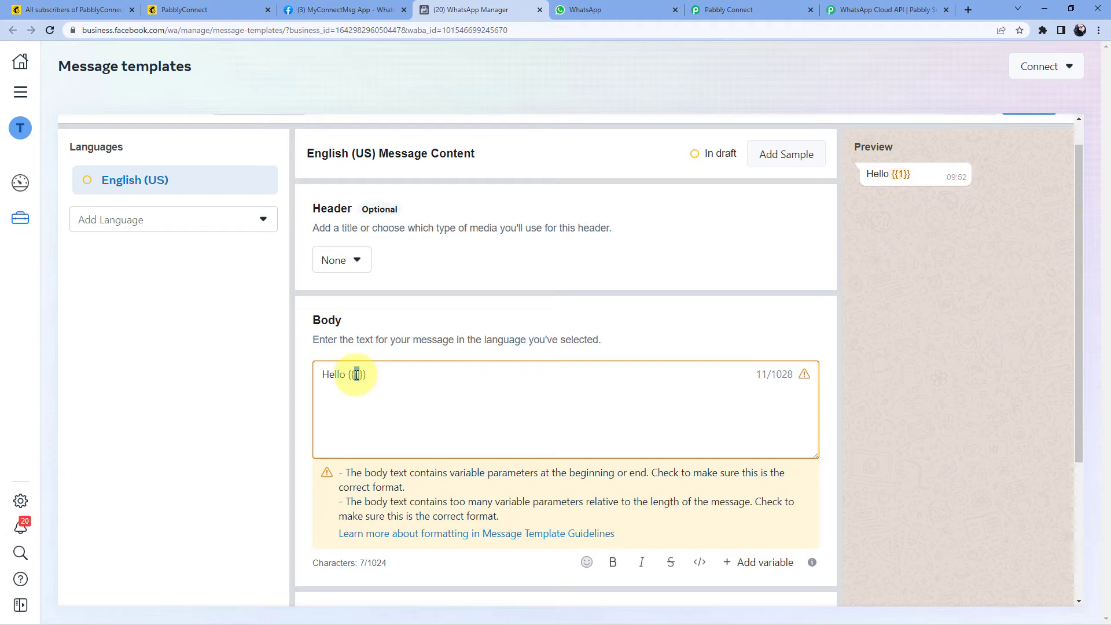
{"action": "left_click_drag", "start_coordinate": [369, 375], "coordinate": [350, 375]}
{"action": "left_click", "coordinate": [374, 375]}
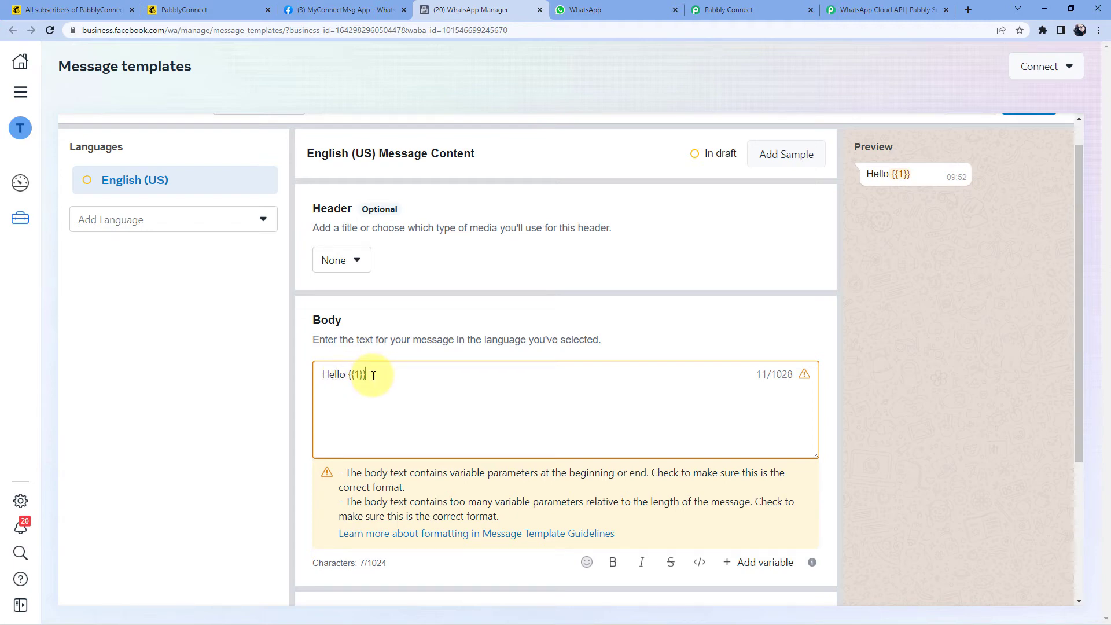
{"action": "left_click_drag", "start_coordinate": [373, 376], "coordinate": [348, 375]}
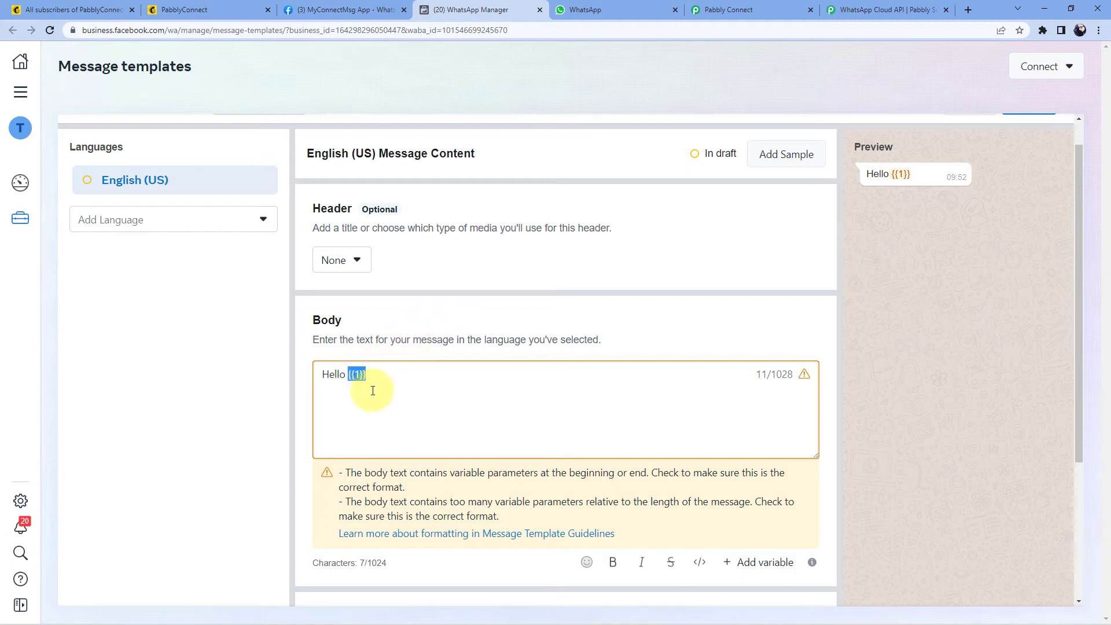
{"action": "left_click", "coordinate": [384, 377]}
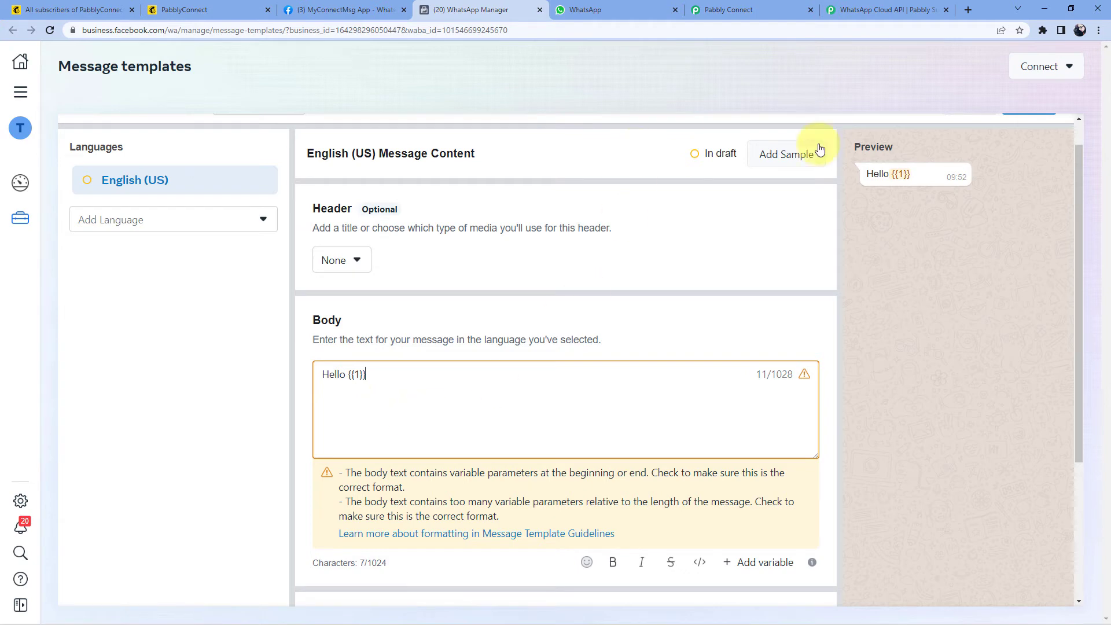
Step: Look at the {{1}} placeholder in the Add Sample Content dialog and cancel without adding samples
{"action": "scroll", "coordinate": [905, 265], "scroll_direction": "up", "scroll_amount": 2}
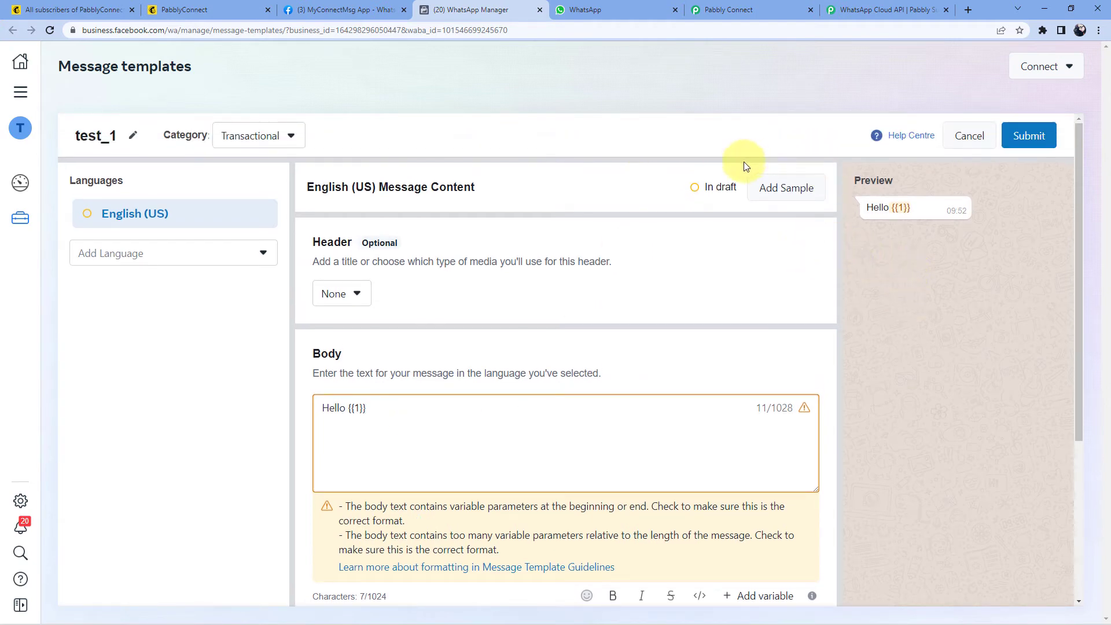
{"action": "left_click", "coordinate": [777, 195]}
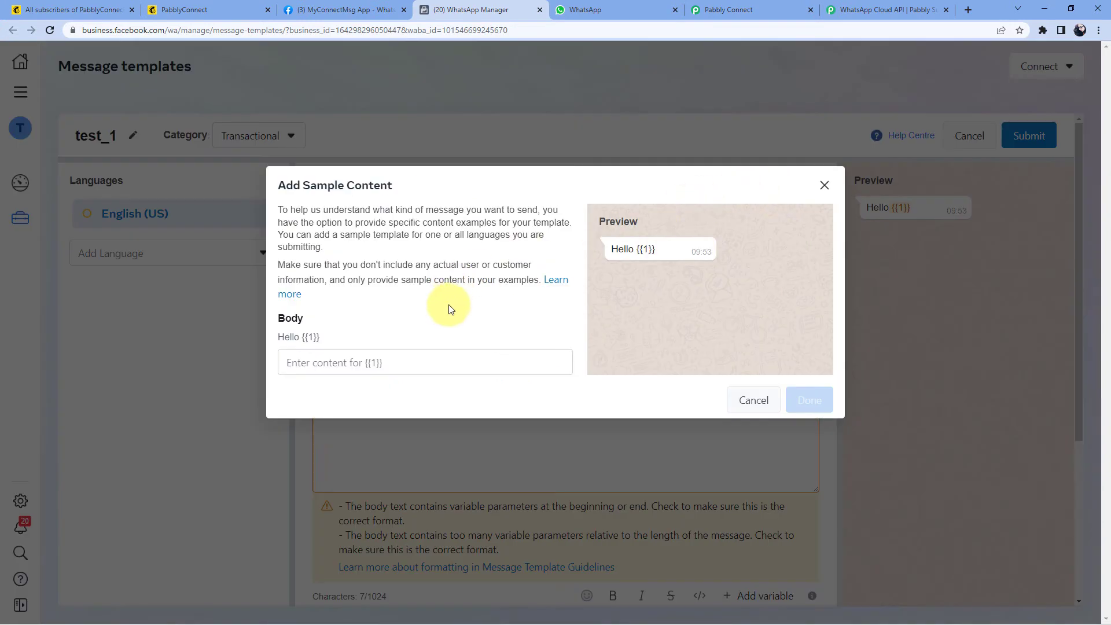
{"action": "double_click", "coordinate": [648, 250]}
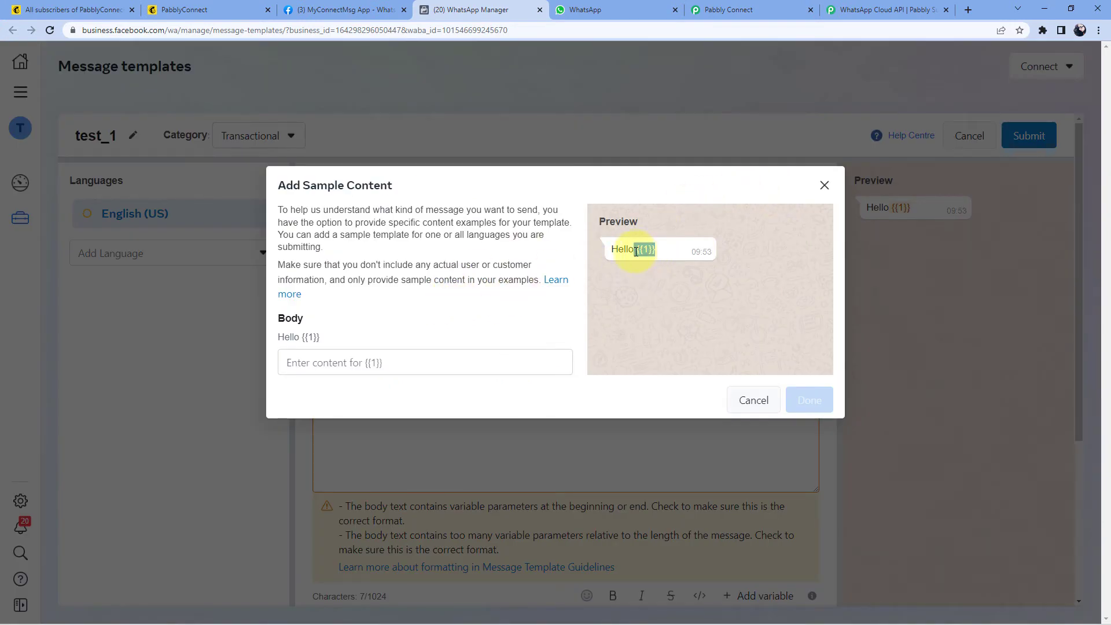
{"action": "left_click", "coordinate": [754, 402]}
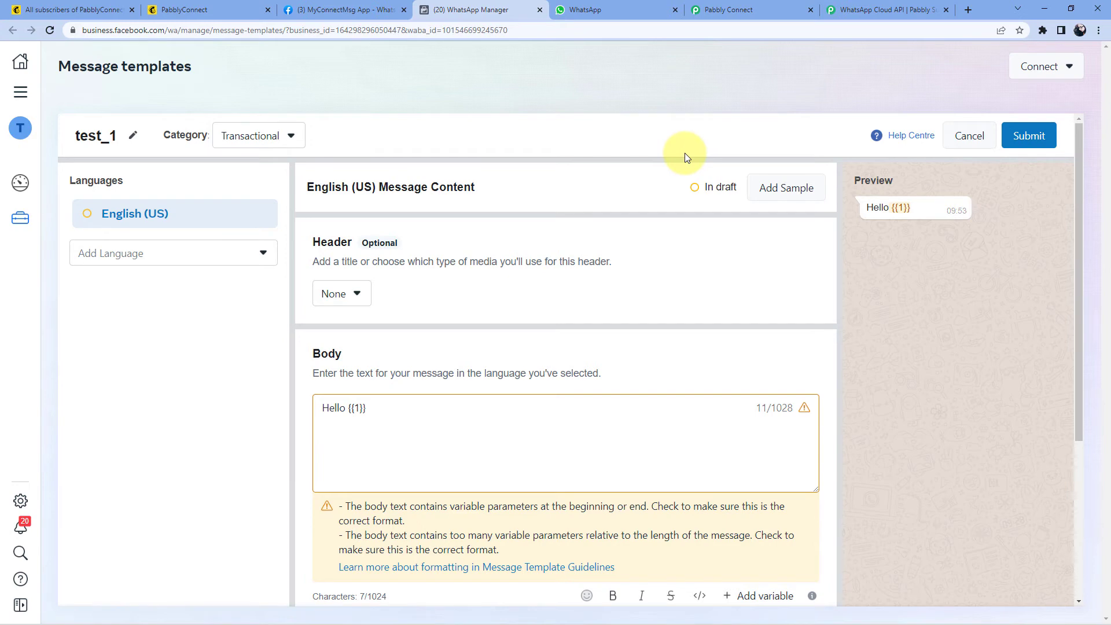
Step: Discard the test_1 draft template and scroll through the Message templates list
{"action": "left_click", "coordinate": [964, 135]}
{"action": "left_click", "coordinate": [676, 283]}
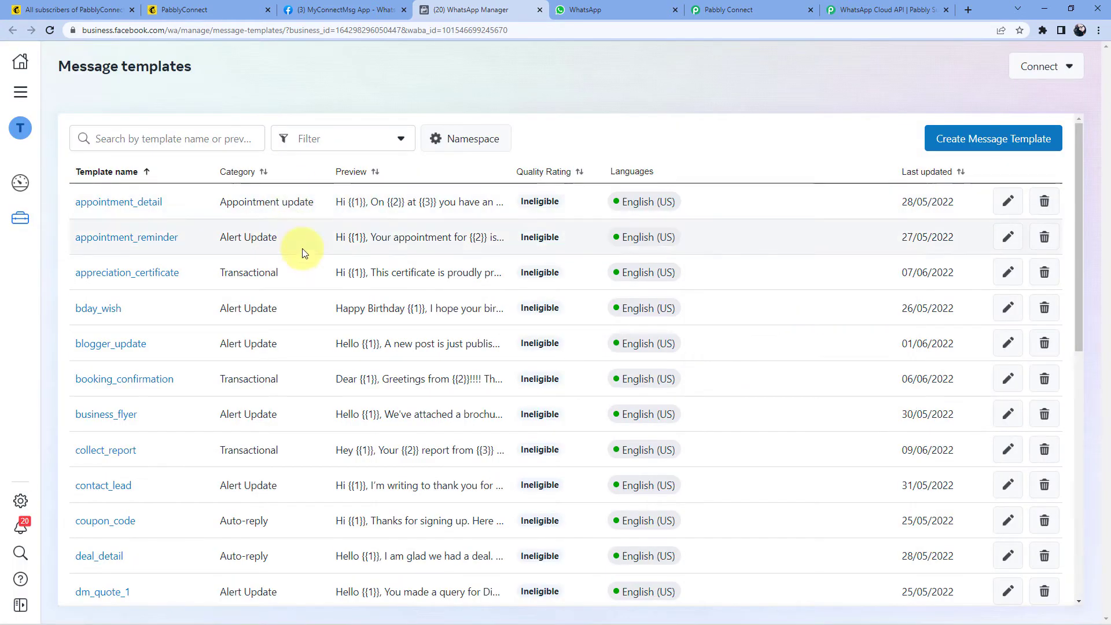
{"action": "scroll", "coordinate": [308, 259], "scroll_direction": "down", "scroll_amount": 2}
{"action": "scroll", "coordinate": [308, 258], "scroll_direction": "up", "scroll_amount": 3}
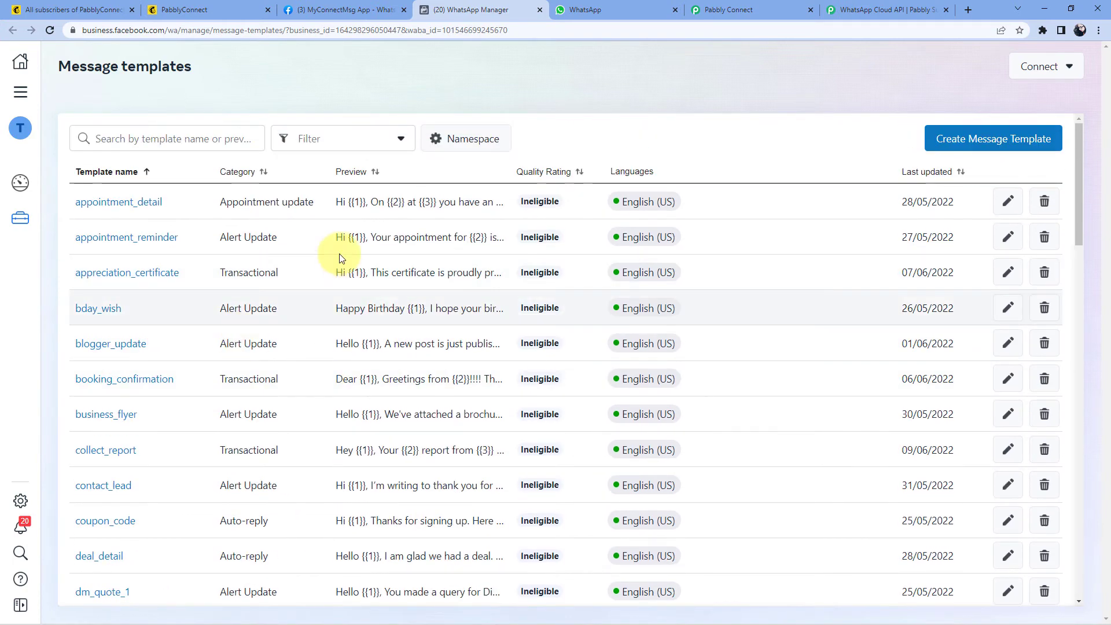
{"action": "scroll", "coordinate": [308, 293], "scroll_direction": "down", "scroll_amount": 6}
{"action": "scroll", "coordinate": [308, 295], "scroll_direction": "down", "scroll_amount": 7}
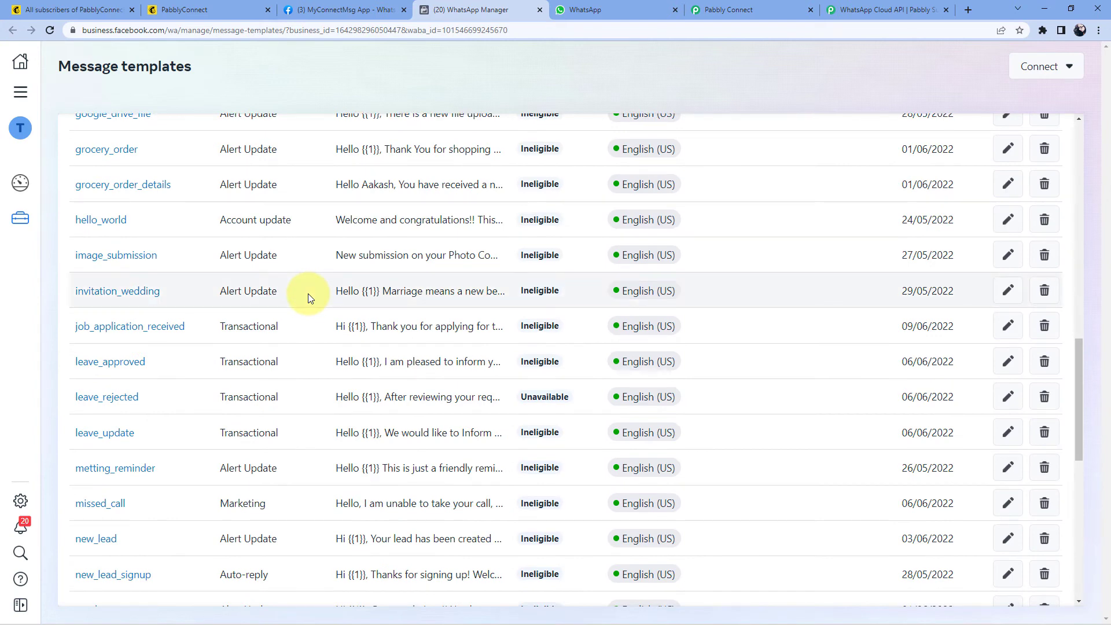
{"action": "scroll", "coordinate": [308, 298], "scroll_direction": "down", "scroll_amount": 4}
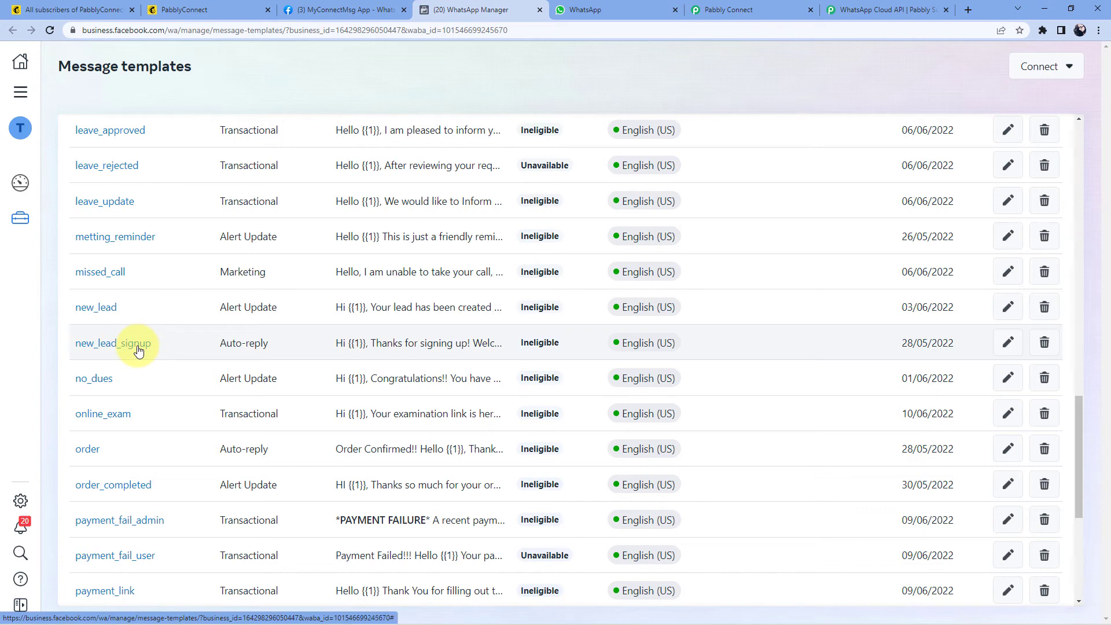
Step: Open the new_lead_signup template and match its {{1}} placeholder to the sample name in the preview
{"action": "left_click", "coordinate": [137, 349]}
{"action": "scroll", "coordinate": [291, 328], "scroll_direction": "up", "scroll_amount": 1}
{"action": "scroll", "coordinate": [291, 328], "scroll_direction": "up", "scroll_amount": 2}
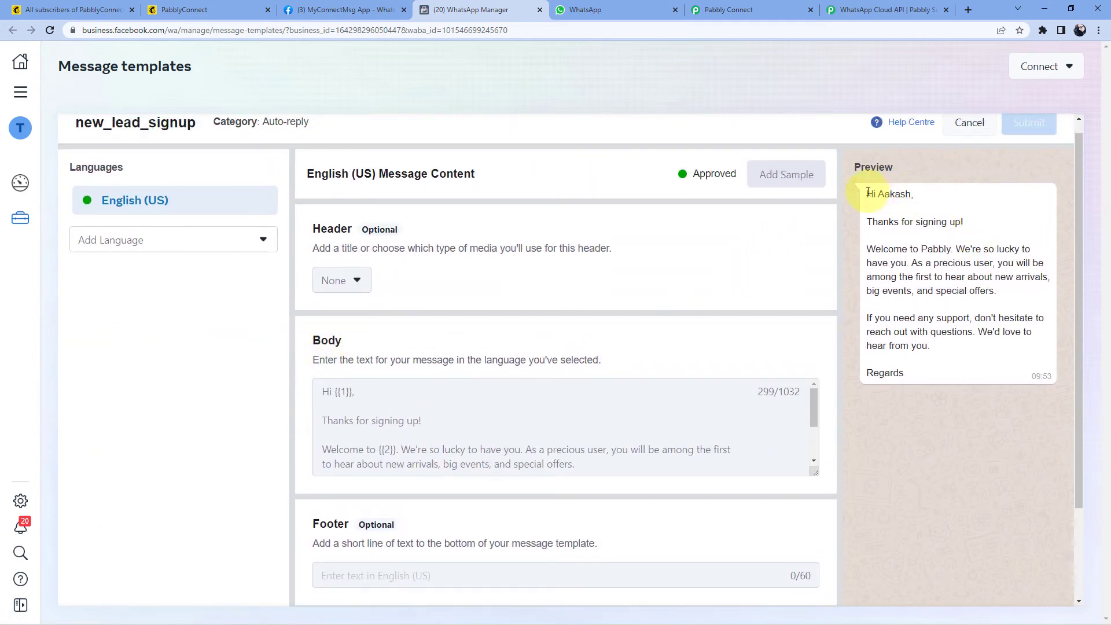
{"action": "left_click_drag", "start_coordinate": [865, 194], "coordinate": [914, 376]}
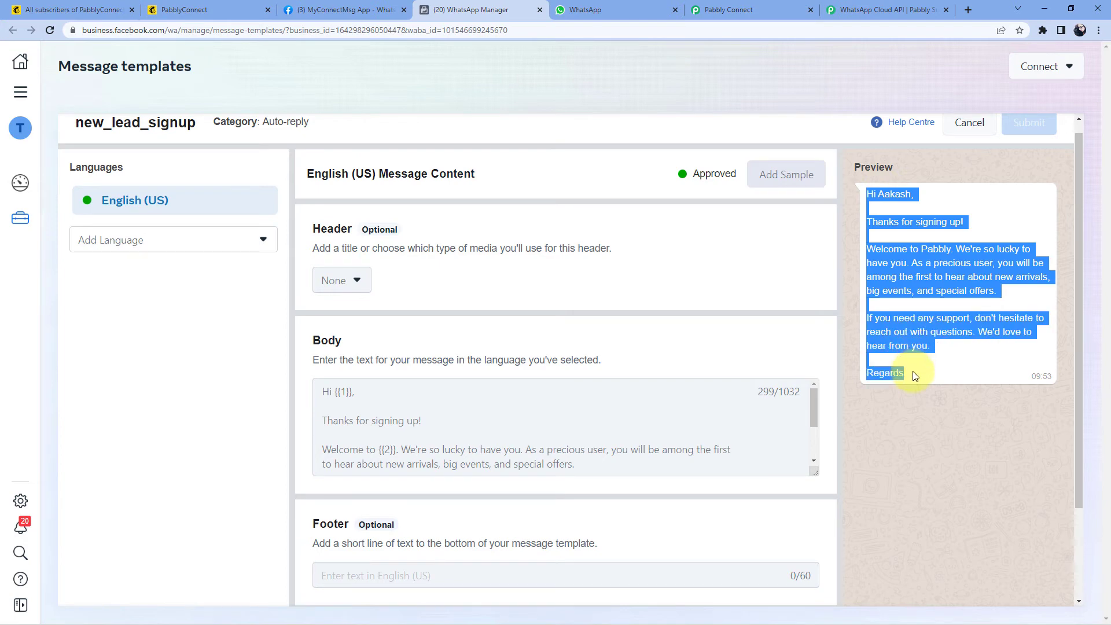
{"action": "left_click", "coordinate": [946, 369]}
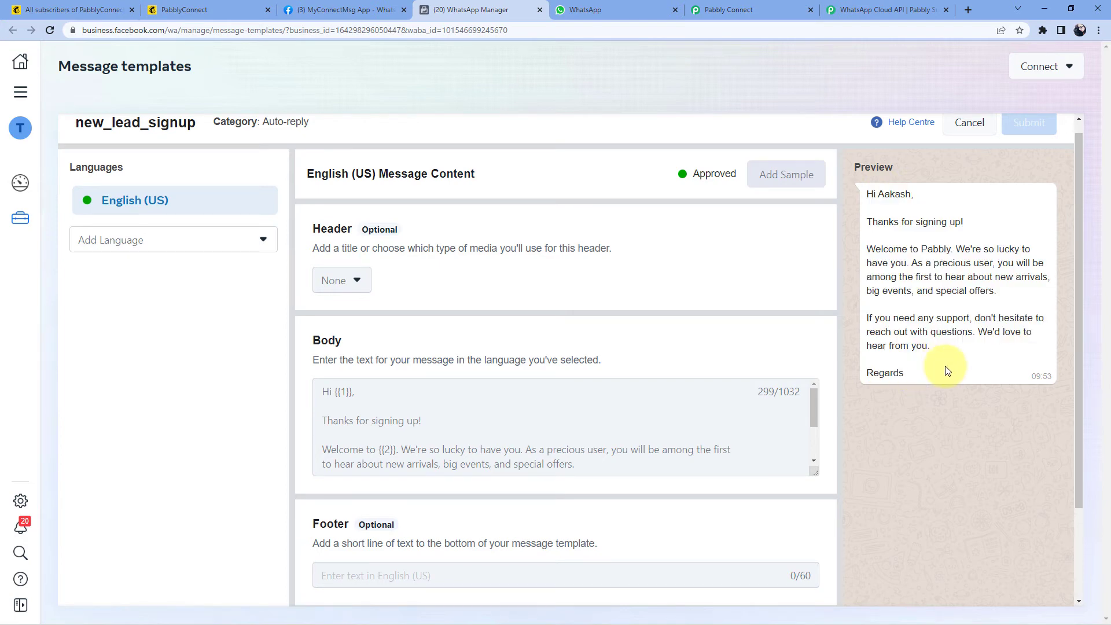
{"action": "double_click", "coordinate": [878, 194]}
{"action": "left_click", "coordinate": [346, 391]}
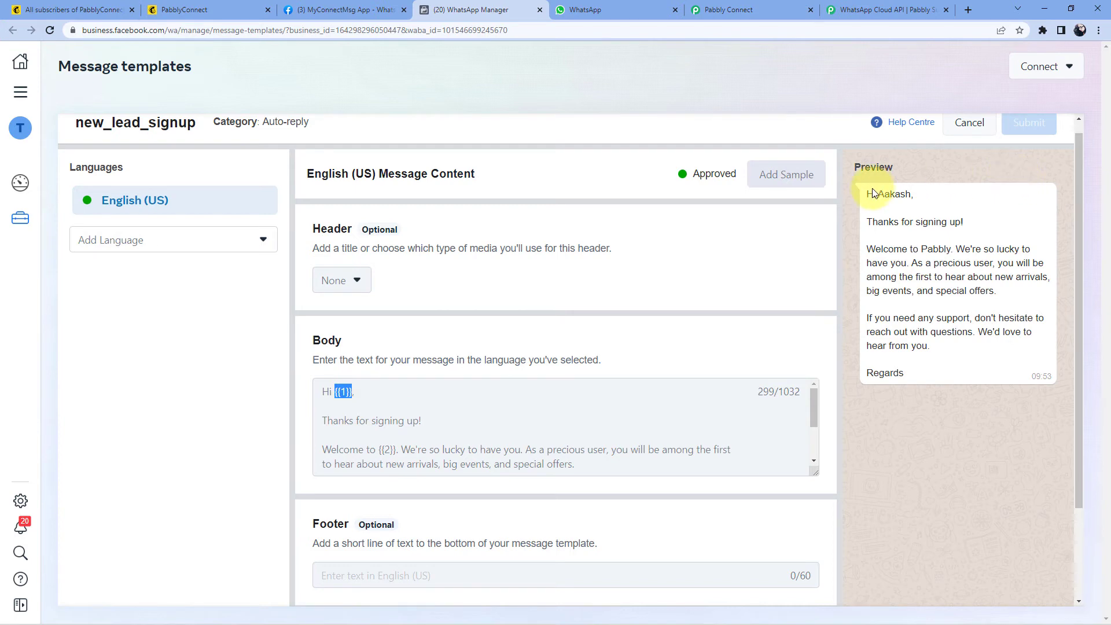
{"action": "left_click_drag", "start_coordinate": [877, 193], "coordinate": [911, 193]}
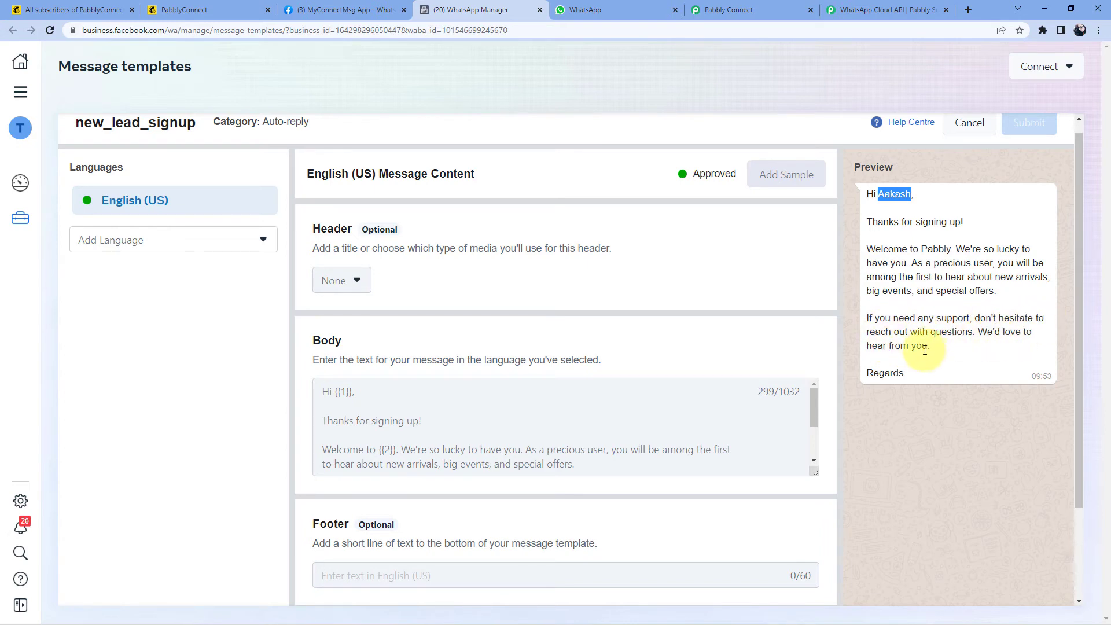
Step: Match the {{2}} placeholder to its sample value Pabbly, then return to Pabbly Connect
{"action": "scroll", "coordinate": [441, 408], "scroll_direction": "down", "scroll_amount": 5}
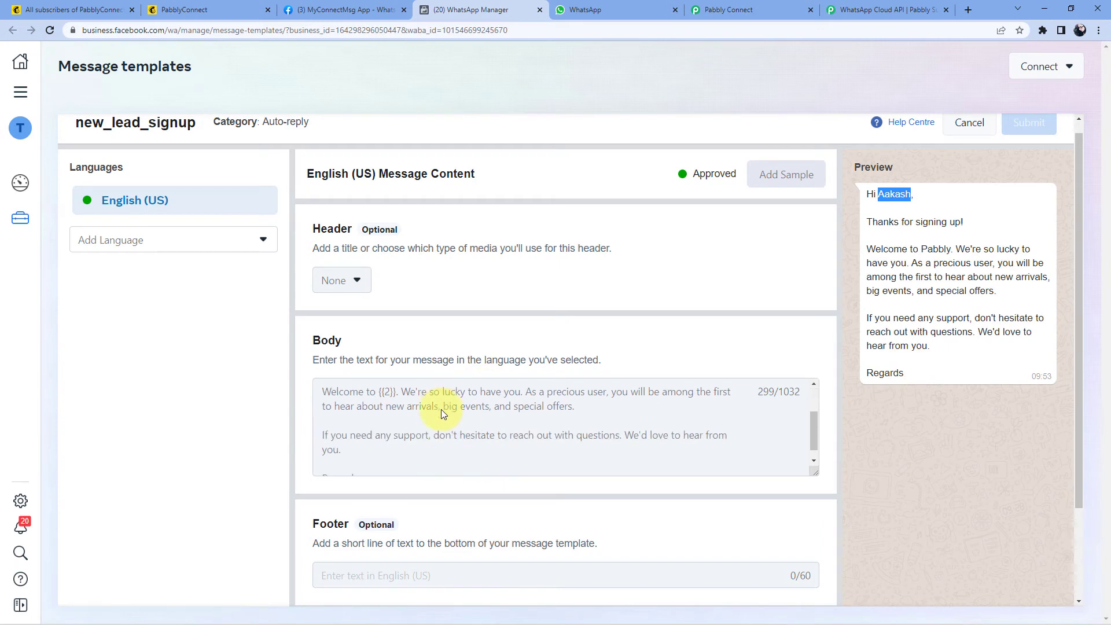
{"action": "scroll", "coordinate": [451, 412], "scroll_direction": "up", "scroll_amount": 2}
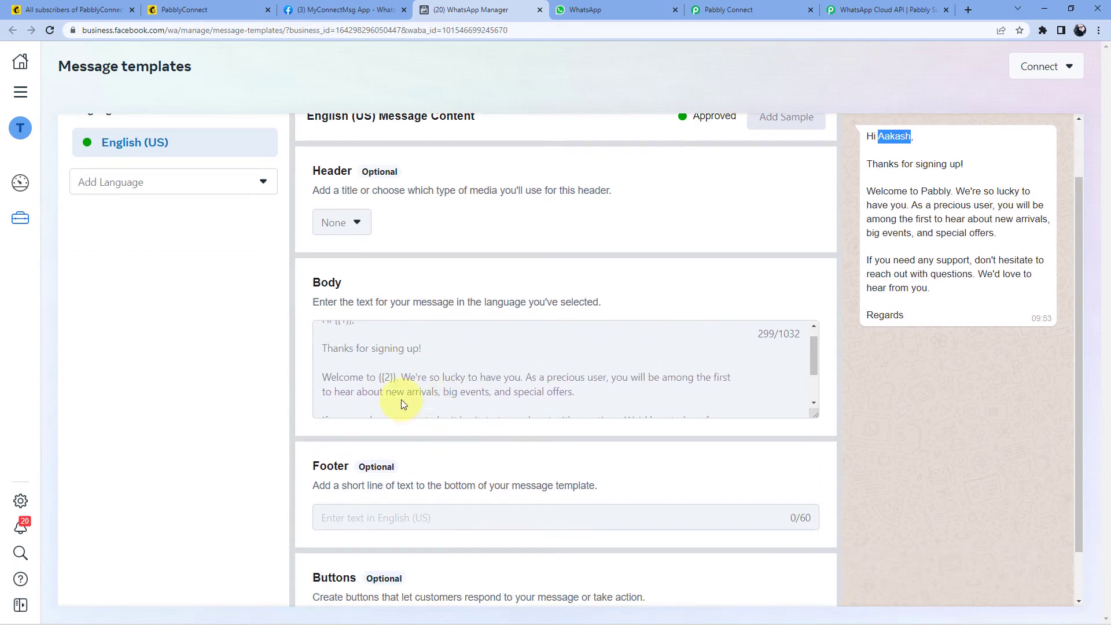
{"action": "left_click_drag", "start_coordinate": [379, 377], "coordinate": [397, 377]}
{"action": "left_click", "coordinate": [921, 189]}
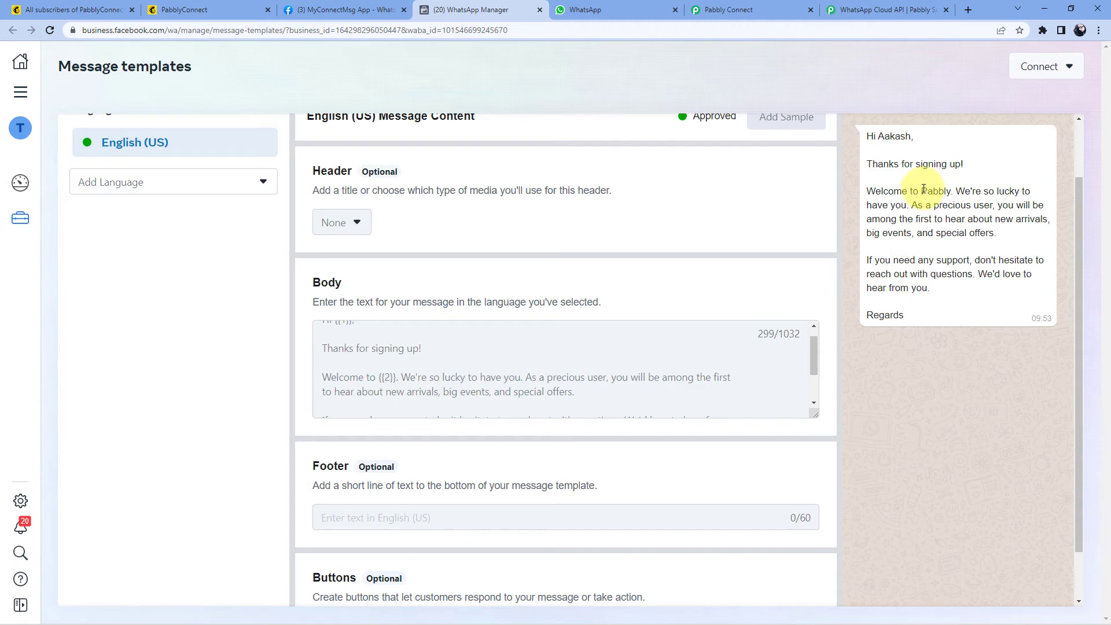
{"action": "left_click_drag", "start_coordinate": [924, 189], "coordinate": [950, 193]}
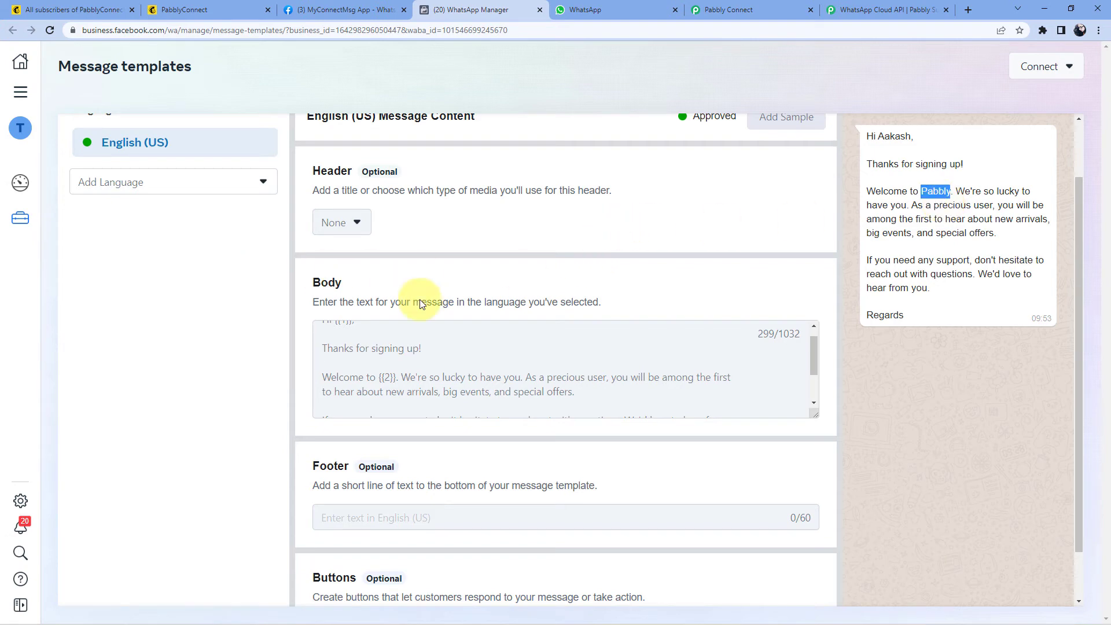
{"action": "scroll", "coordinate": [720, 313], "scroll_direction": "up", "scroll_amount": 2}
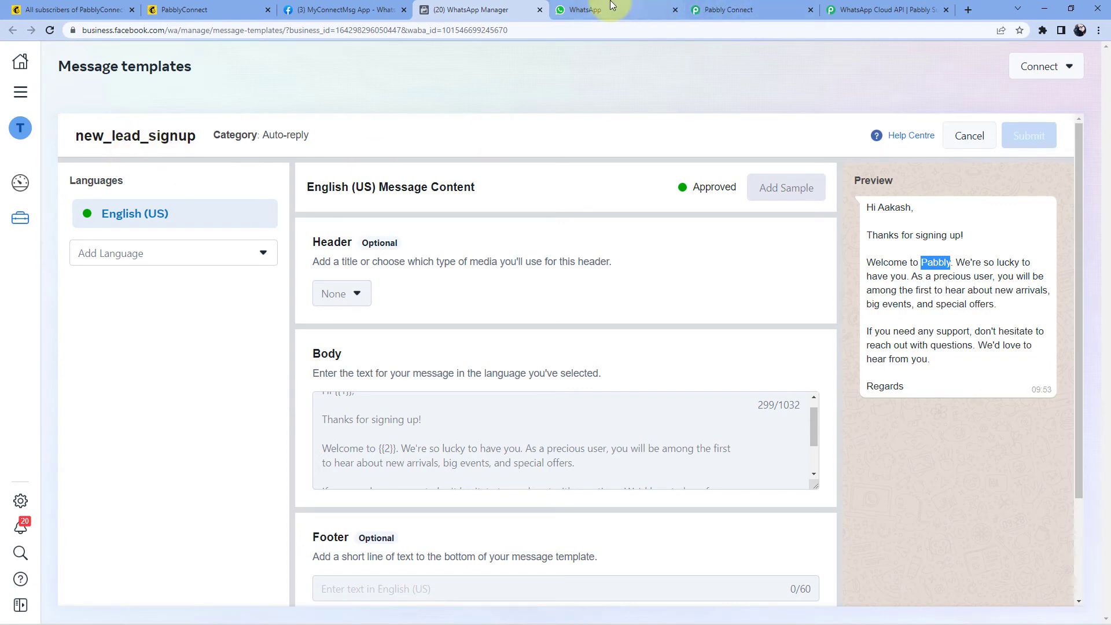
{"action": "left_click", "coordinate": [722, 7]}
Step: Search 'new' and select the new_lead_signup template, which fills in language en_US and the template ID
{"action": "type", "text": "new"}
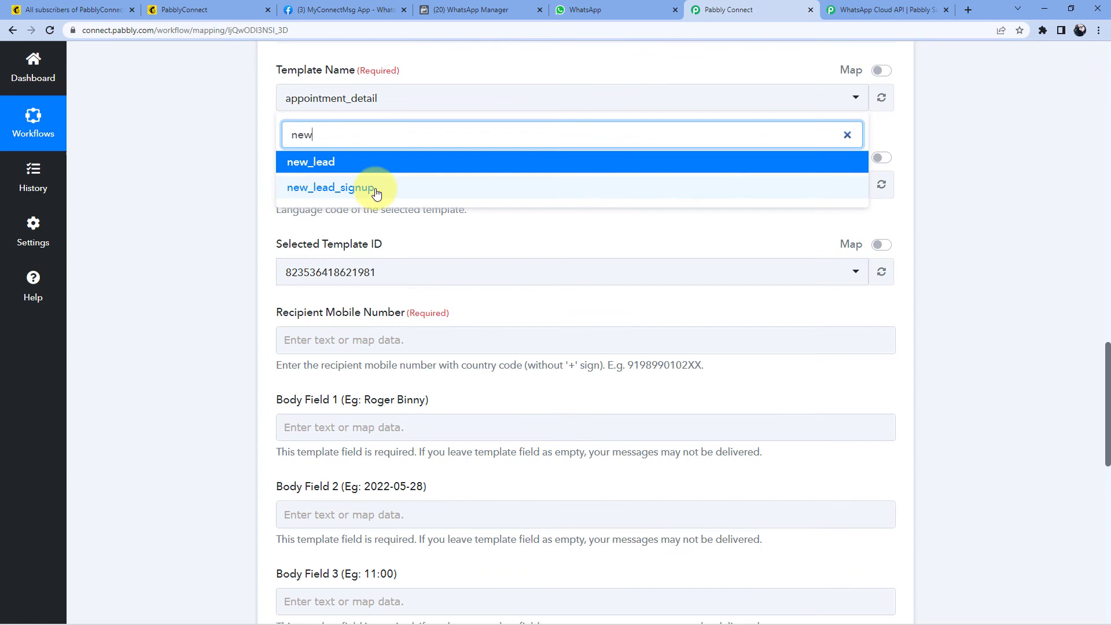
{"action": "left_click", "coordinate": [370, 187]}
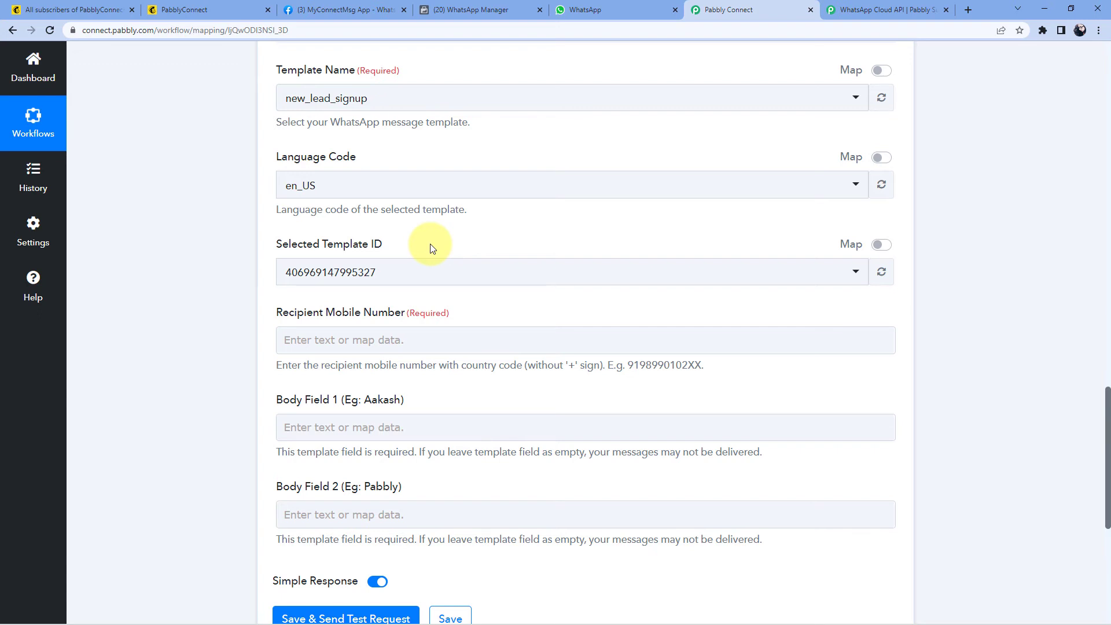
{"action": "scroll", "coordinate": [220, 235], "scroll_direction": "down", "scroll_amount": 3}
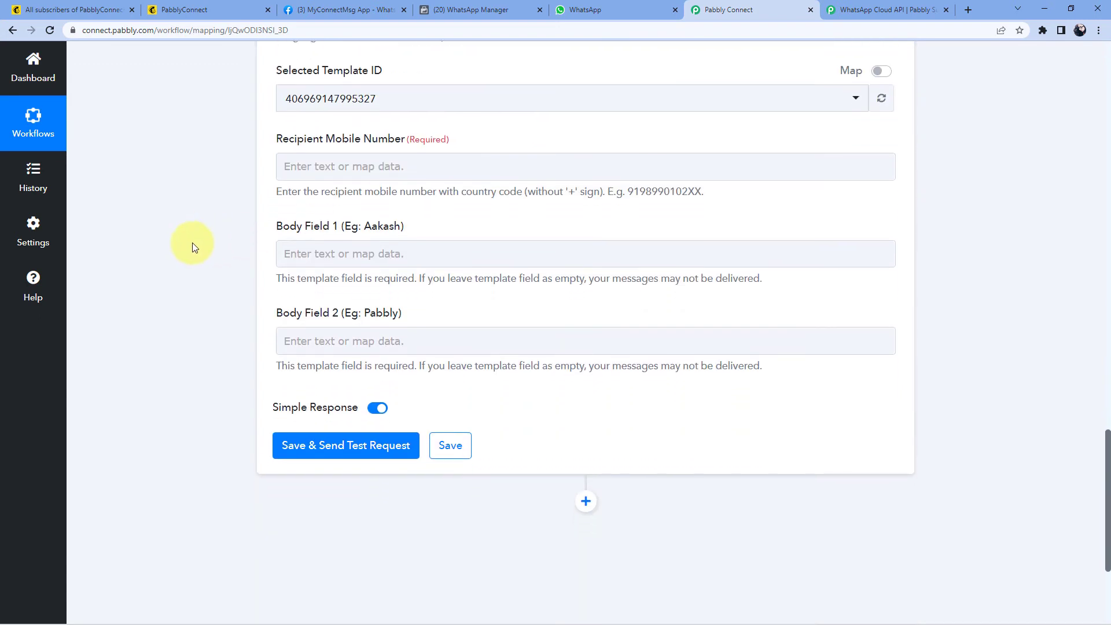
{"action": "scroll", "coordinate": [192, 242], "scroll_direction": "up", "scroll_amount": 1}
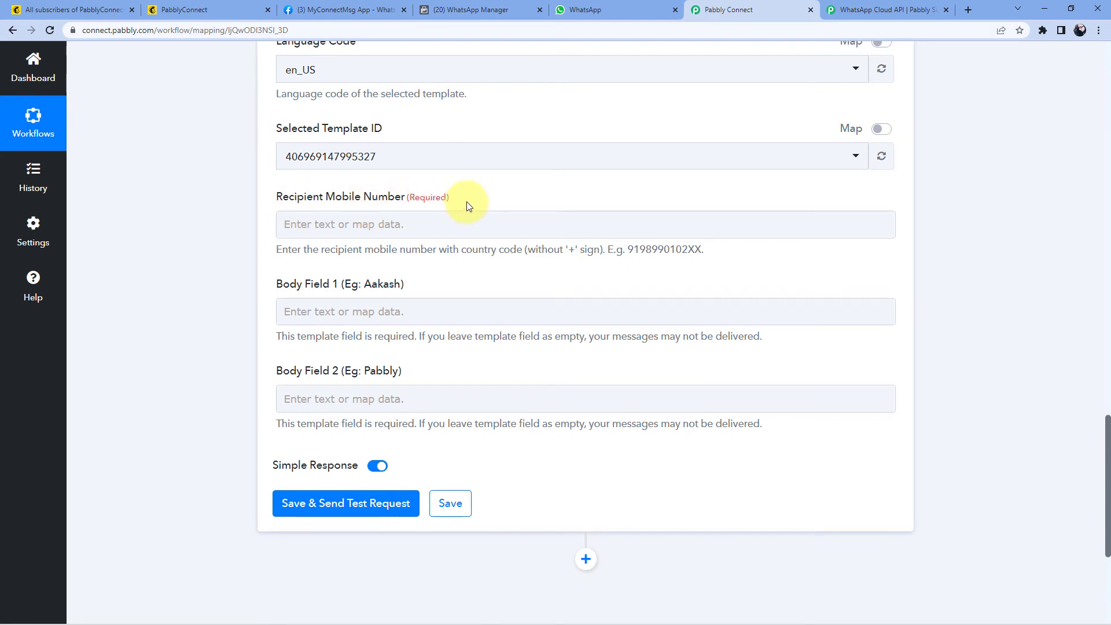
{"action": "left_click", "coordinate": [313, 224]}
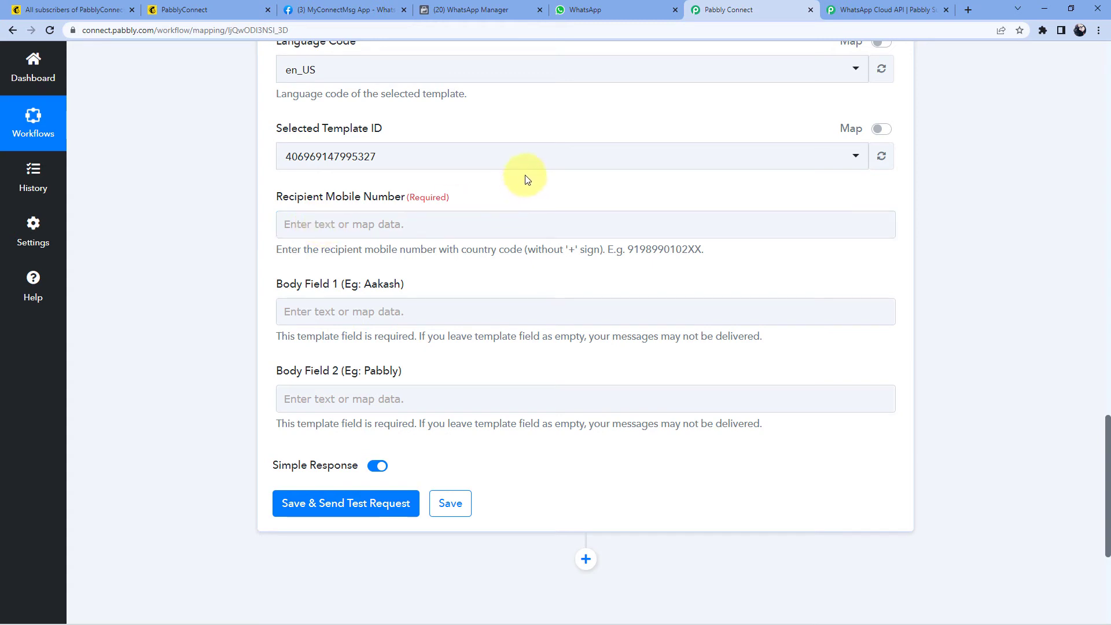
{"action": "scroll", "coordinate": [526, 175], "scroll_direction": "up", "scroll_amount": 5}
{"action": "scroll", "coordinate": [526, 175], "scroll_direction": "up", "scroll_amount": 5}
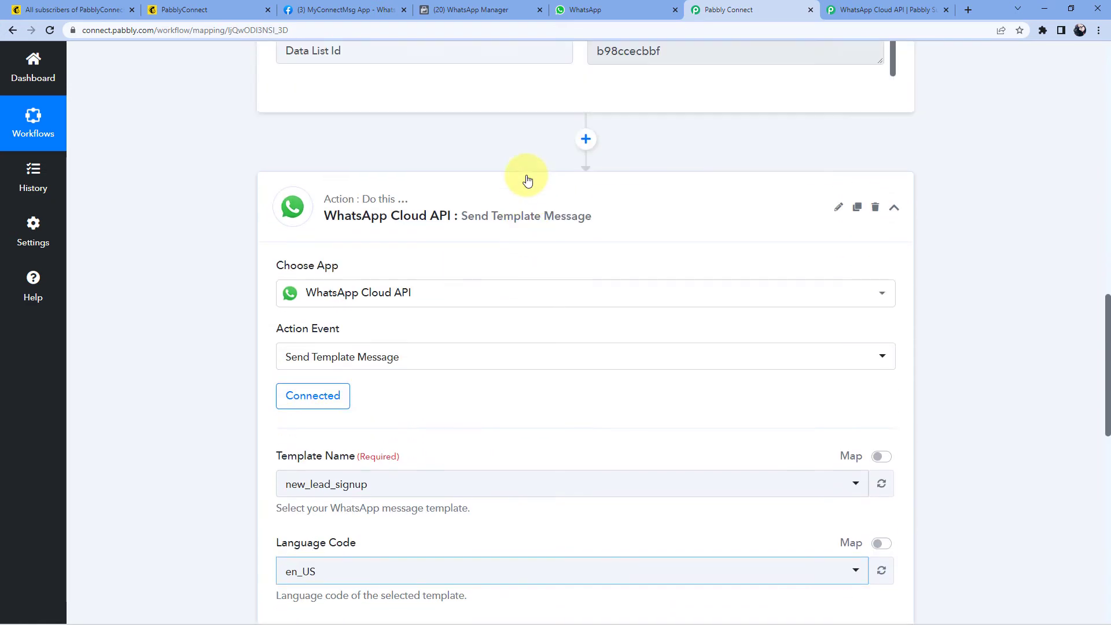
{"action": "left_click", "coordinate": [528, 206]}
{"action": "scroll", "coordinate": [594, 192], "scroll_direction": "up", "scroll_amount": 3}
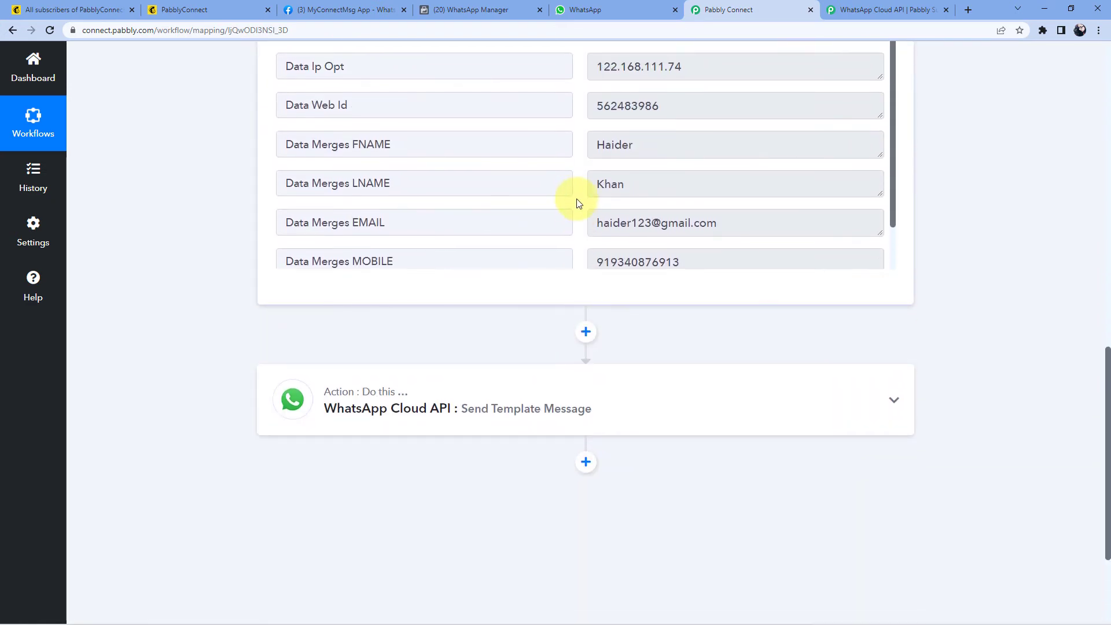
{"action": "scroll", "coordinate": [980, 183], "scroll_direction": "up", "scroll_amount": 3}
{"action": "scroll", "coordinate": [588, 219], "scroll_direction": "down", "scroll_amount": 2}
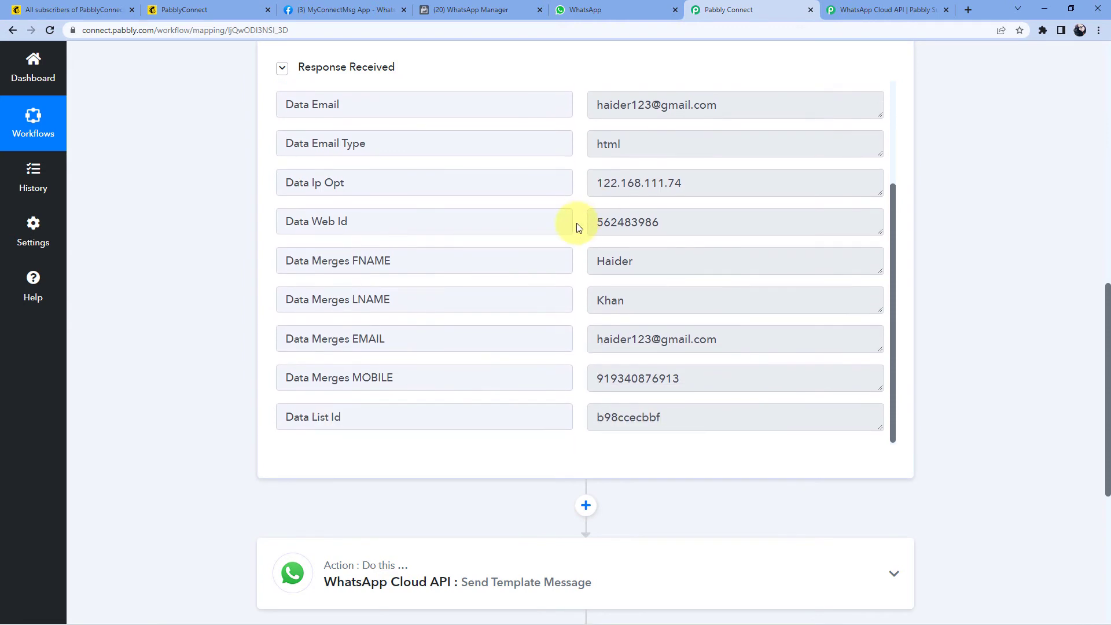
{"action": "left_click", "coordinate": [676, 380]}
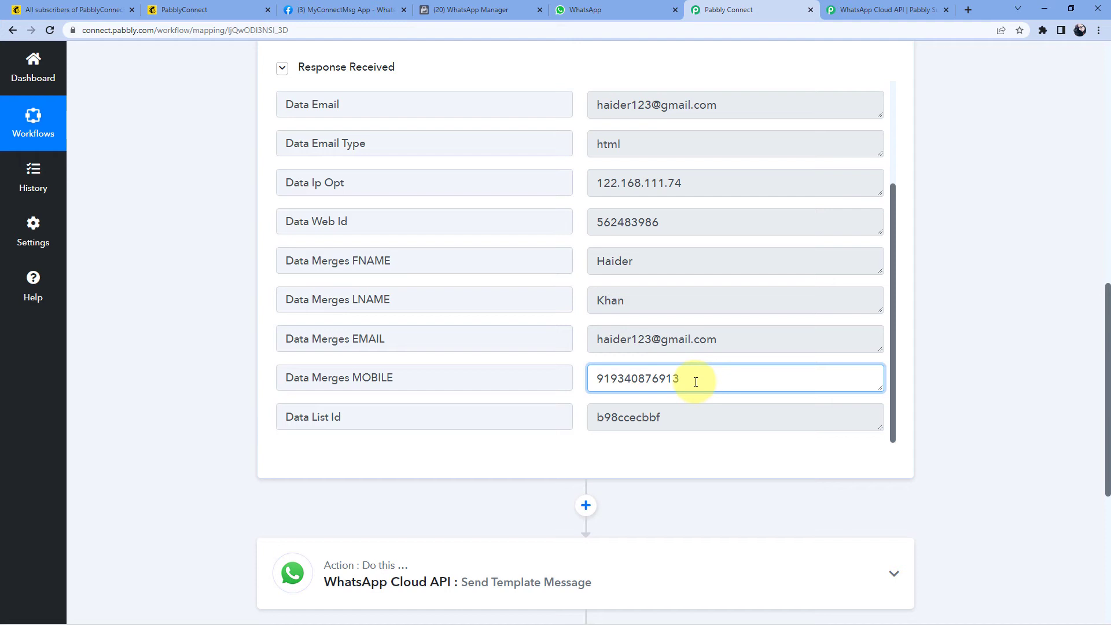
{"action": "left_click_drag", "start_coordinate": [696, 381], "coordinate": [588, 377]}
{"action": "left_click", "coordinate": [576, 365]}
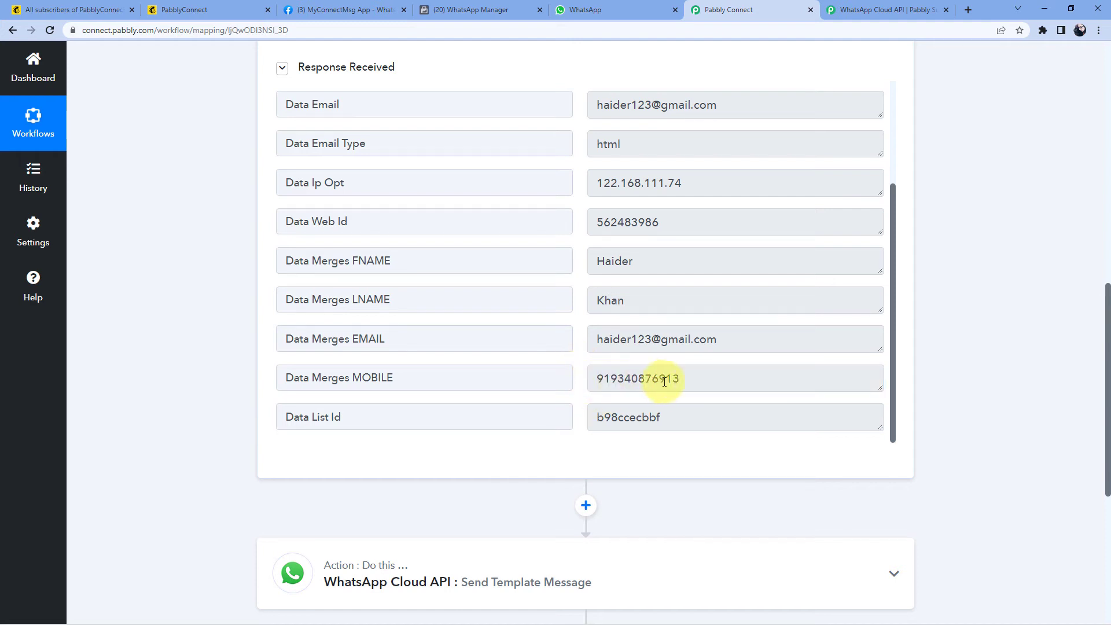
{"action": "left_click_drag", "start_coordinate": [681, 380], "coordinate": [585, 377]}
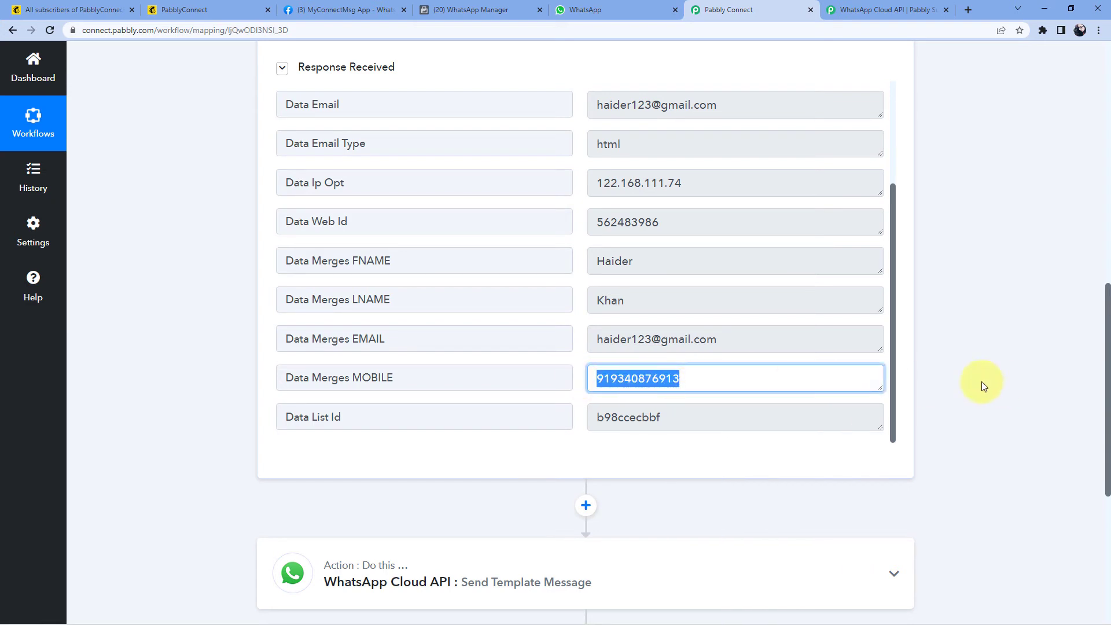
{"action": "scroll", "coordinate": [981, 380], "scroll_direction": "down", "scroll_amount": 3}
{"action": "left_click", "coordinate": [616, 416]}
{"action": "scroll", "coordinate": [218, 414], "scroll_direction": "down", "scroll_amount": 10}
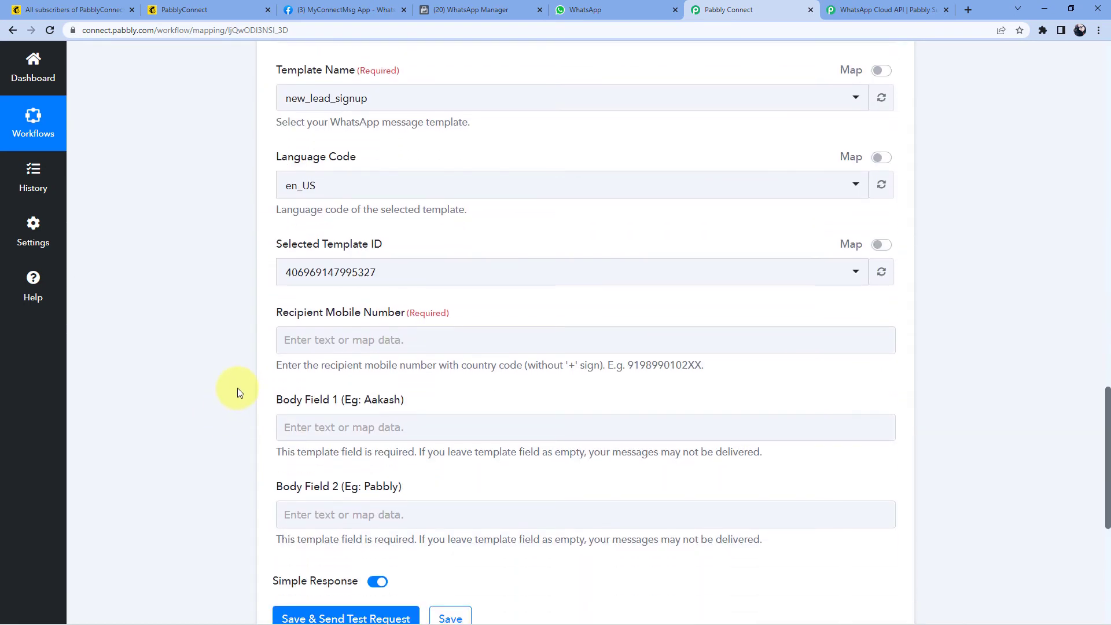
Step: Map Recipient Mobile Number to MailChimp New Subscriber's Data Merges MOBILE, without a plus sign
{"action": "left_click", "coordinate": [294, 342]}
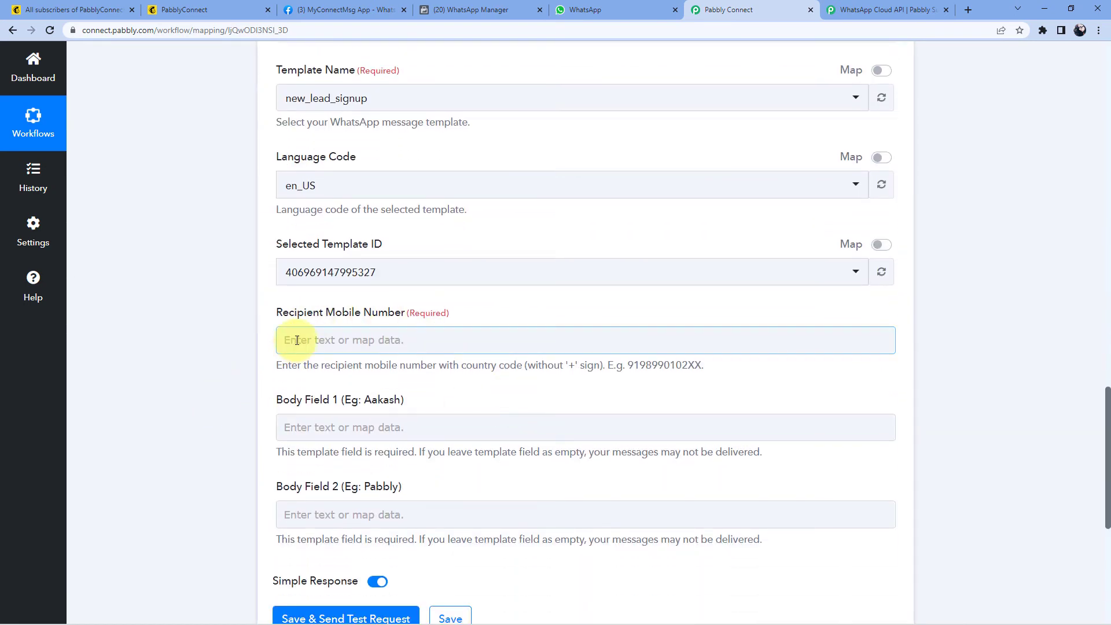
{"action": "scroll", "coordinate": [228, 314], "scroll_direction": "down", "scroll_amount": 2}
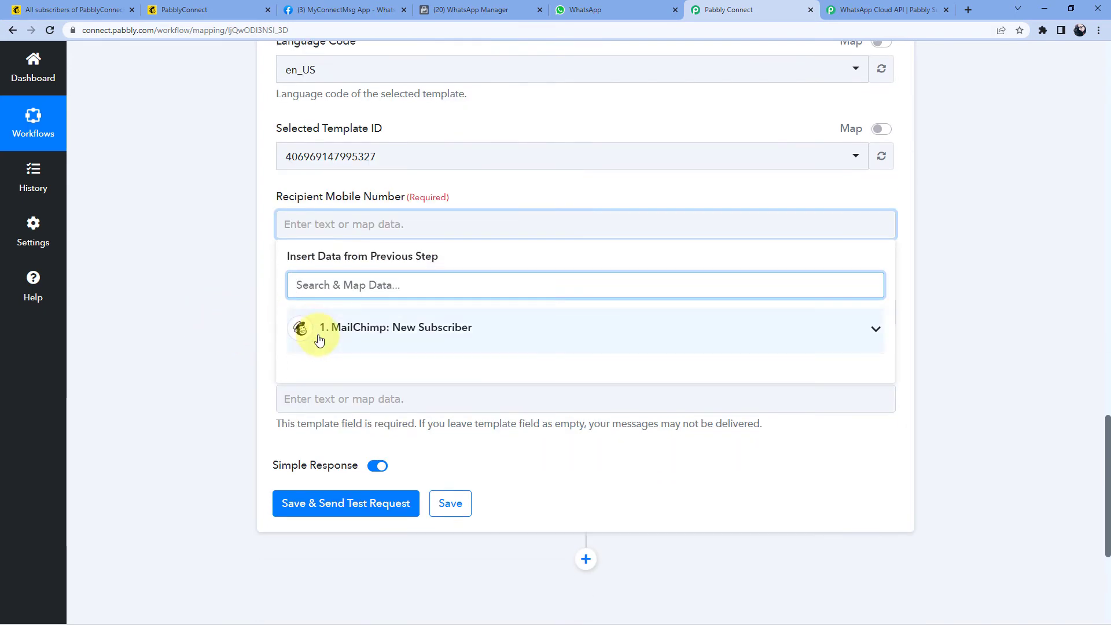
{"action": "left_click", "coordinate": [505, 333]}
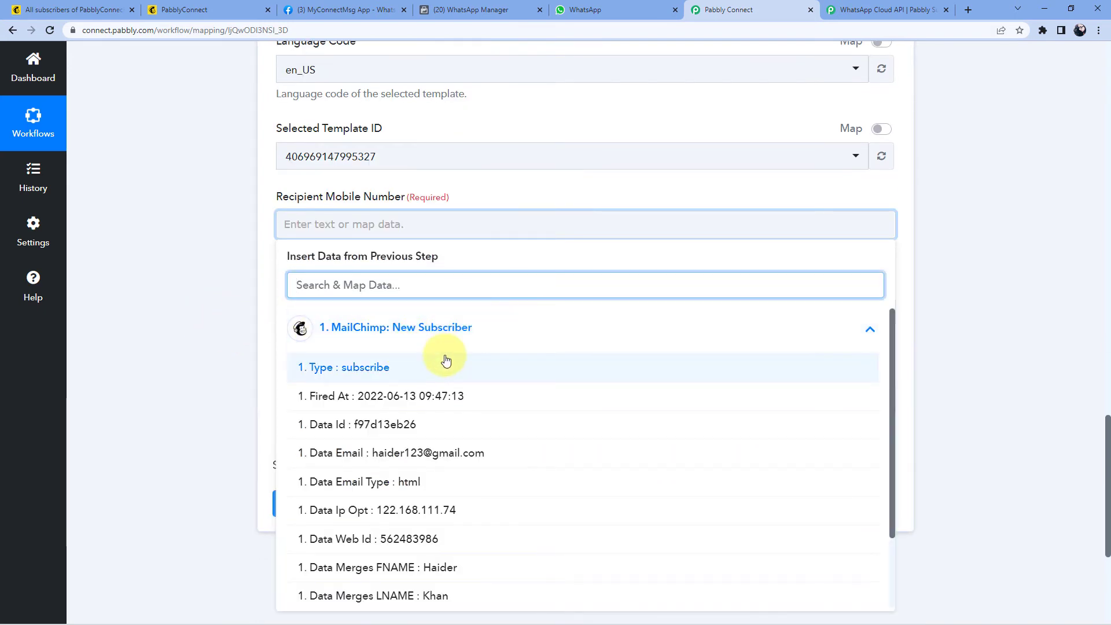
{"action": "scroll", "coordinate": [504, 377], "scroll_direction": "down", "scroll_amount": 5}
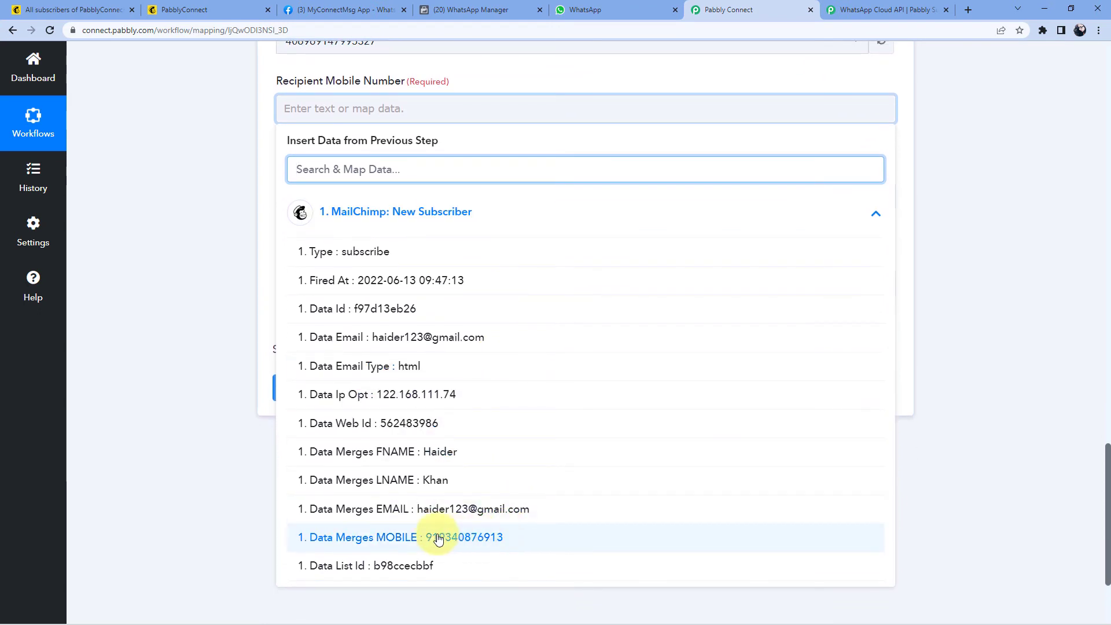
{"action": "left_click", "coordinate": [424, 543]}
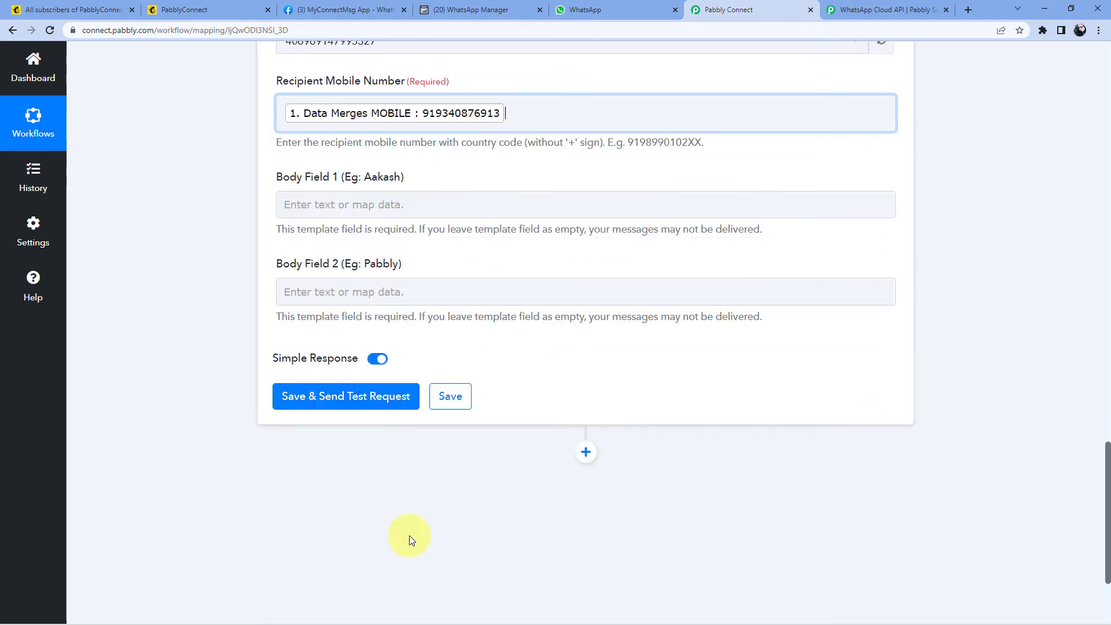
{"action": "left_click", "coordinate": [191, 262]}
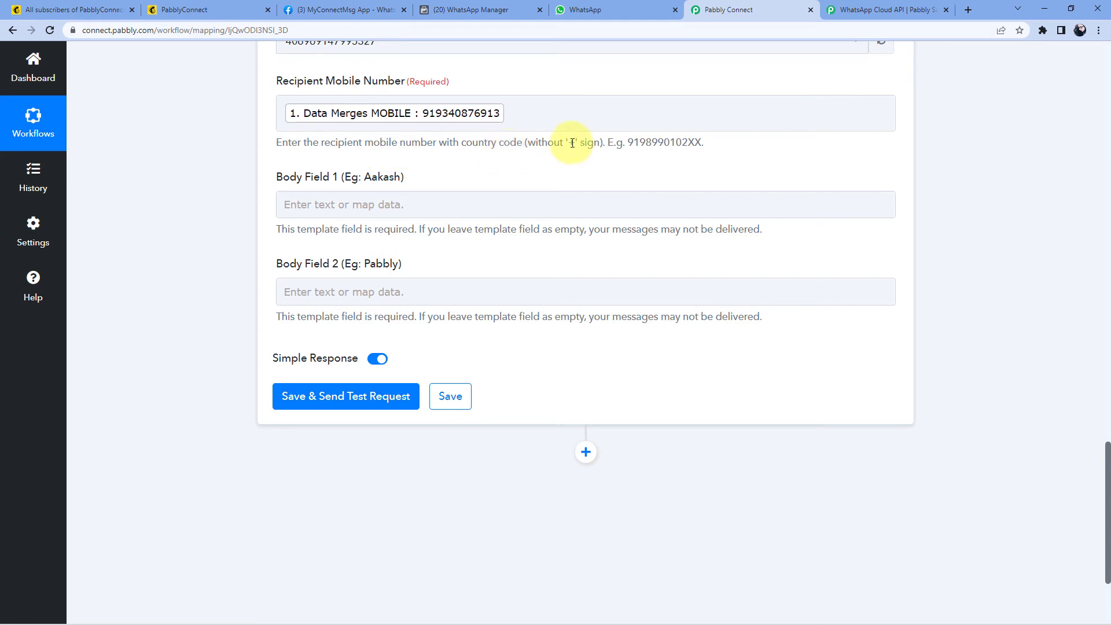
{"action": "left_click", "coordinate": [542, 178]}
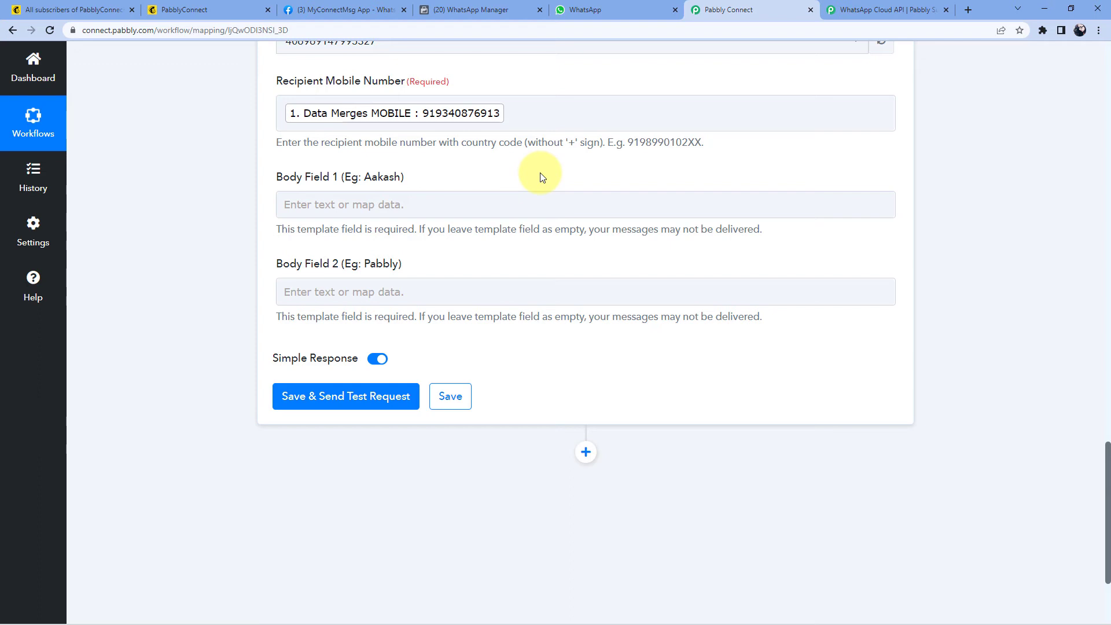
{"action": "left_click_drag", "start_coordinate": [569, 143], "coordinate": [574, 143]}
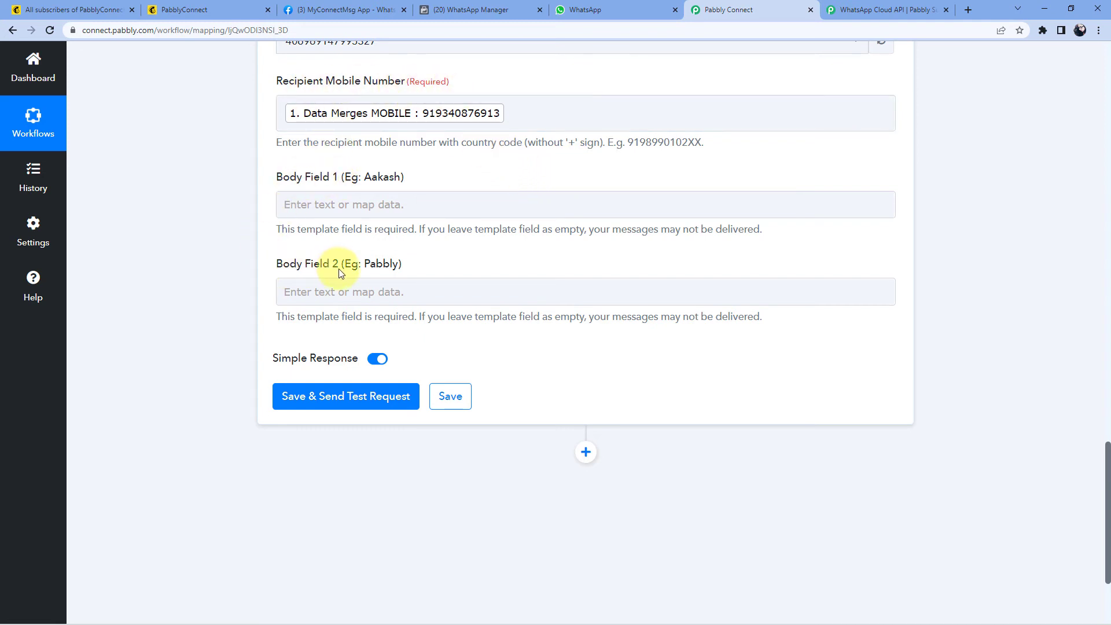
Step: Review the new_lead_signup body in WhatsApp Manager, with its 'Hi {{1}}' and 'Welcome to {{2}}' placeholders
{"action": "left_click", "coordinate": [500, 10]}
{"action": "scroll", "coordinate": [472, 266], "scroll_direction": "down", "scroll_amount": 1}
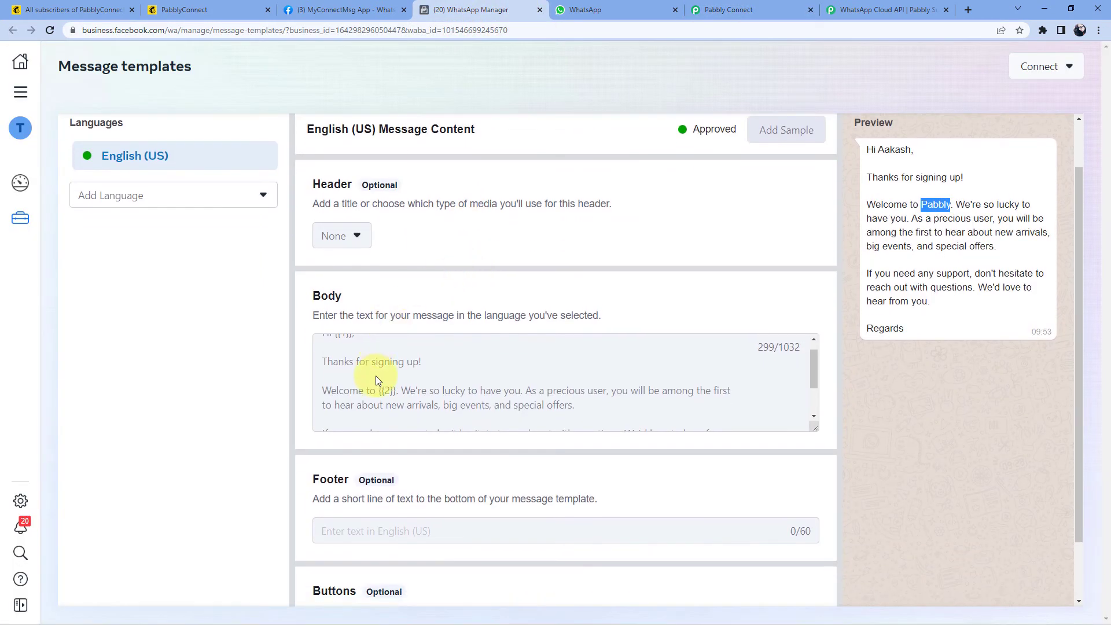
{"action": "scroll", "coordinate": [376, 379], "scroll_direction": "up", "scroll_amount": 1}
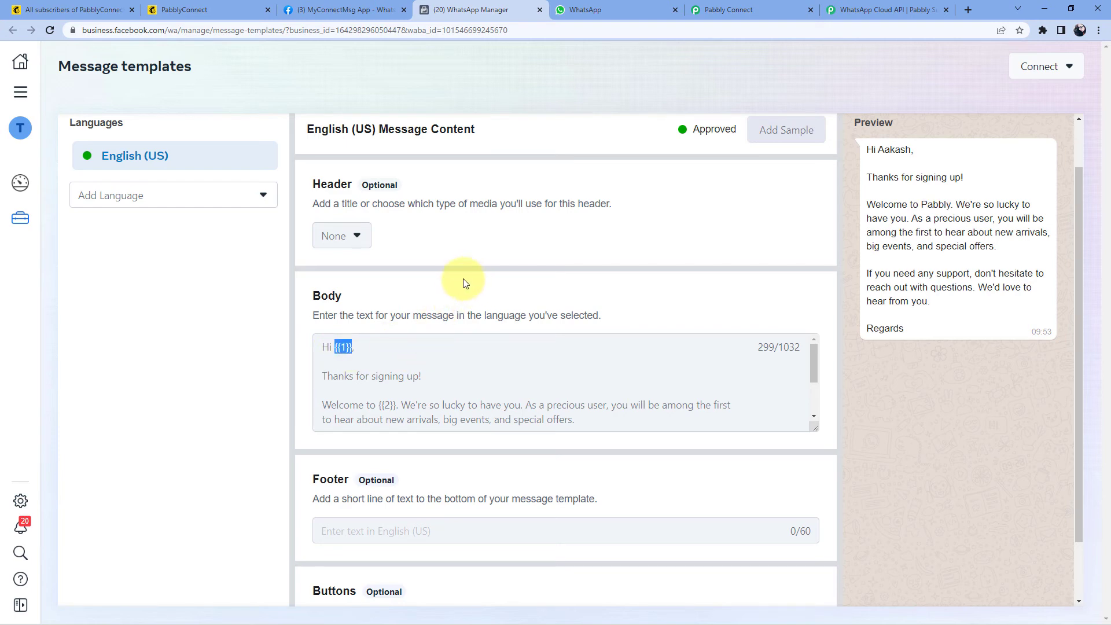
Step: Map Body Field 1 to the MailChimp New Subscriber's Data Merges FNAME value
{"action": "left_click", "coordinate": [763, 10]}
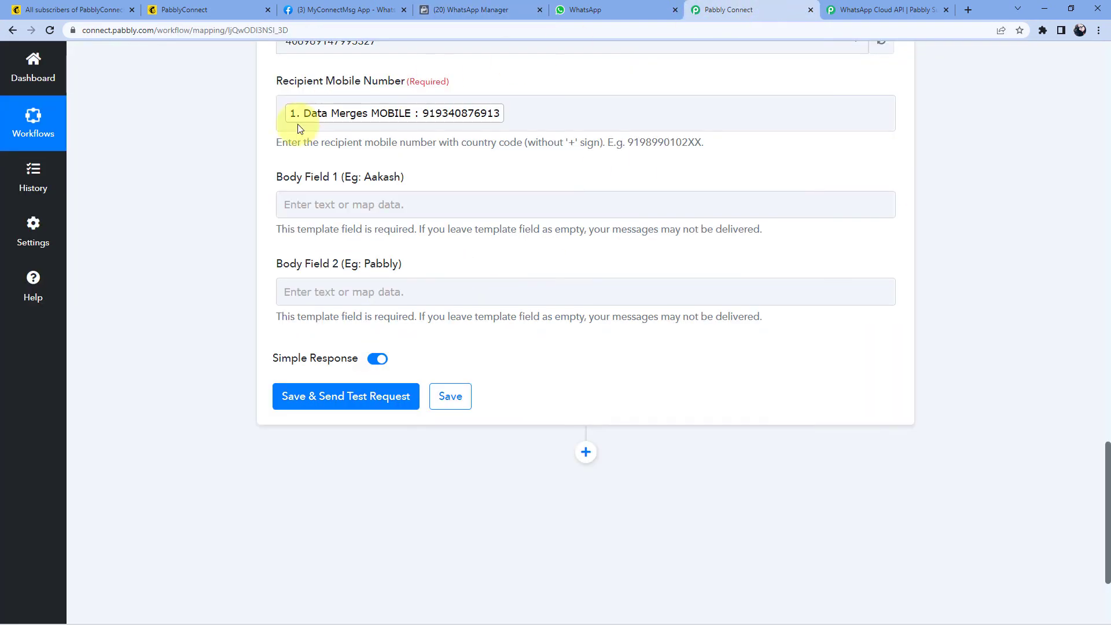
{"action": "left_click", "coordinate": [334, 202]}
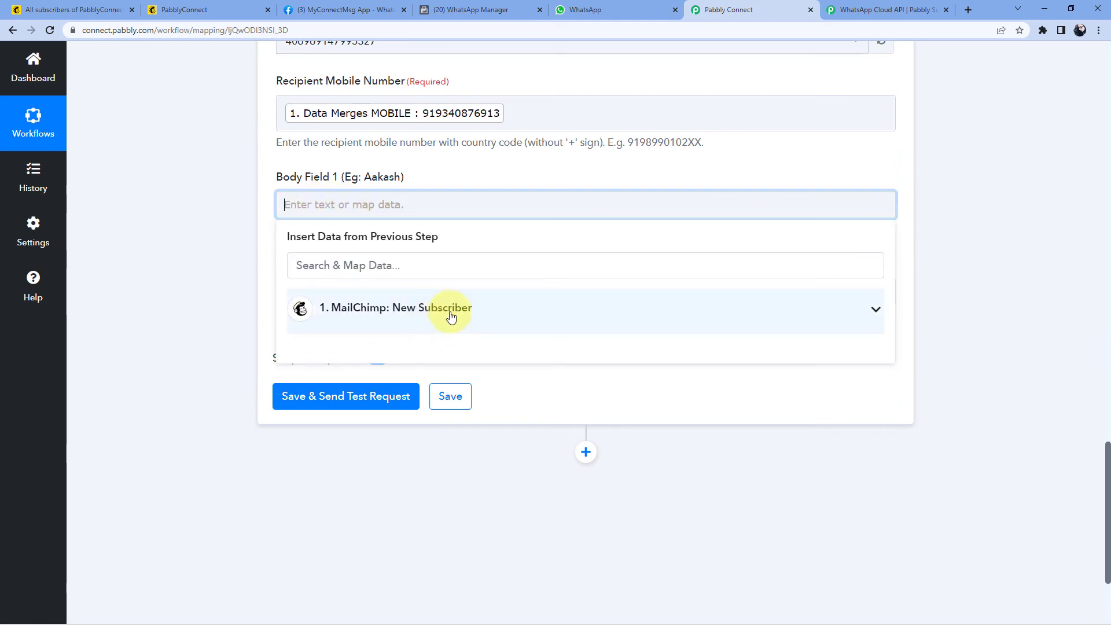
{"action": "left_click", "coordinate": [490, 316]}
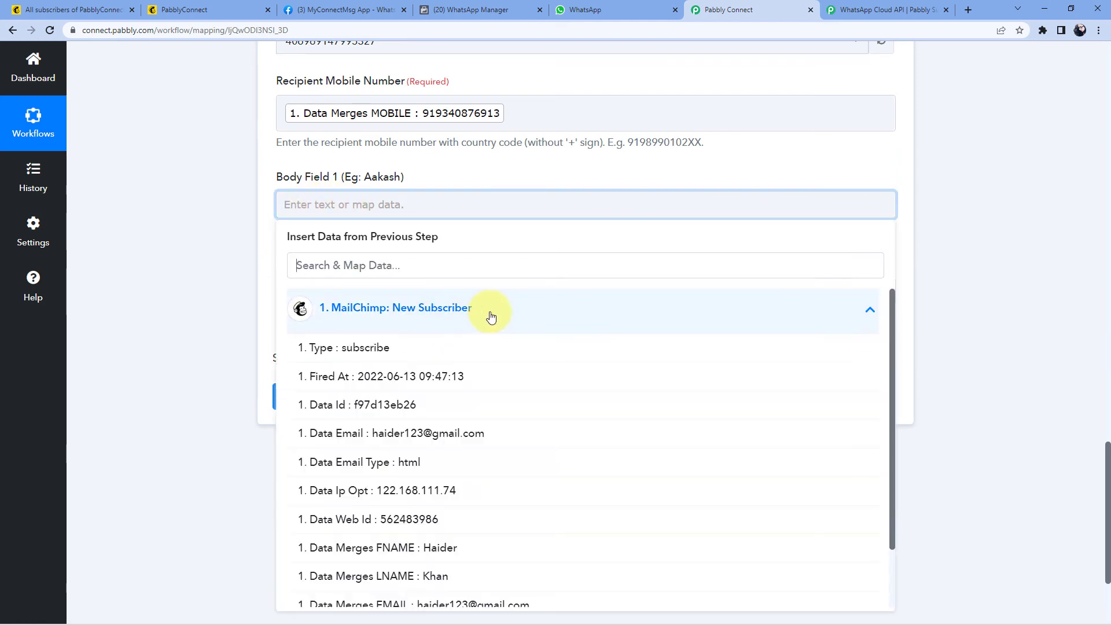
{"action": "scroll", "coordinate": [451, 376], "scroll_direction": "down", "scroll_amount": 2}
{"action": "scroll", "coordinate": [405, 382], "scroll_direction": "up", "scroll_amount": 1}
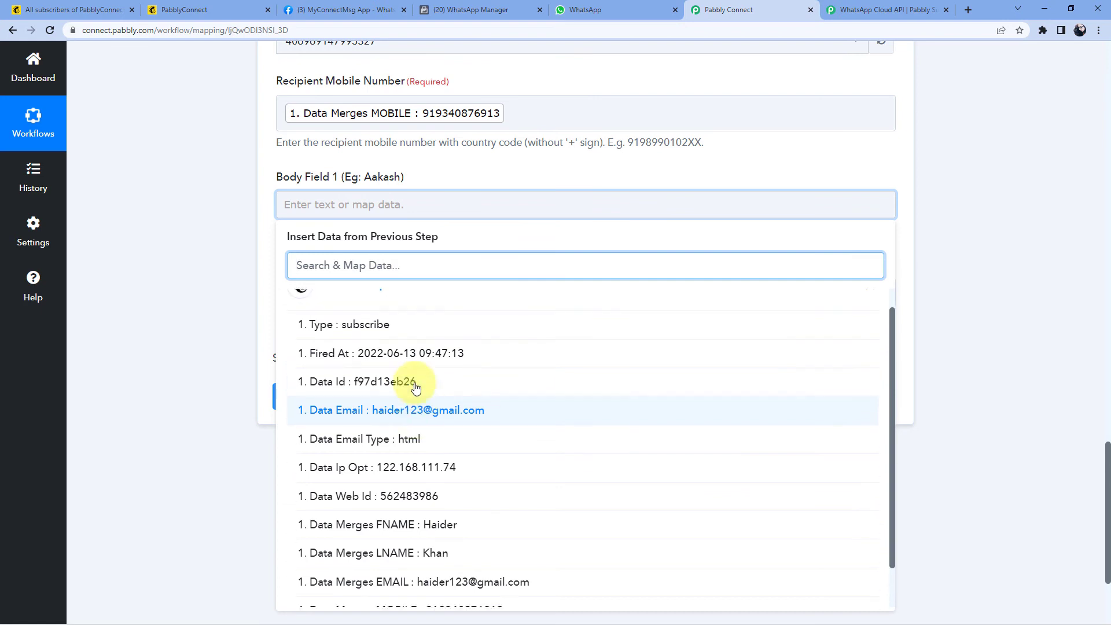
{"action": "scroll", "coordinate": [428, 440], "scroll_direction": "down", "scroll_amount": 1}
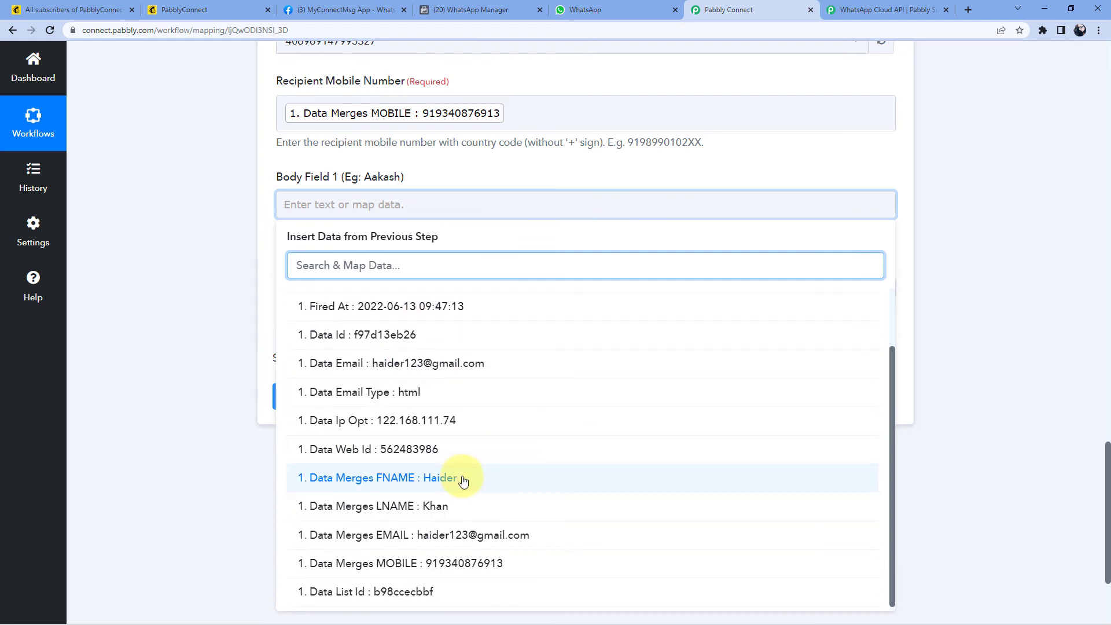
{"action": "left_click", "coordinate": [463, 480]}
{"action": "left_click", "coordinate": [263, 229]}
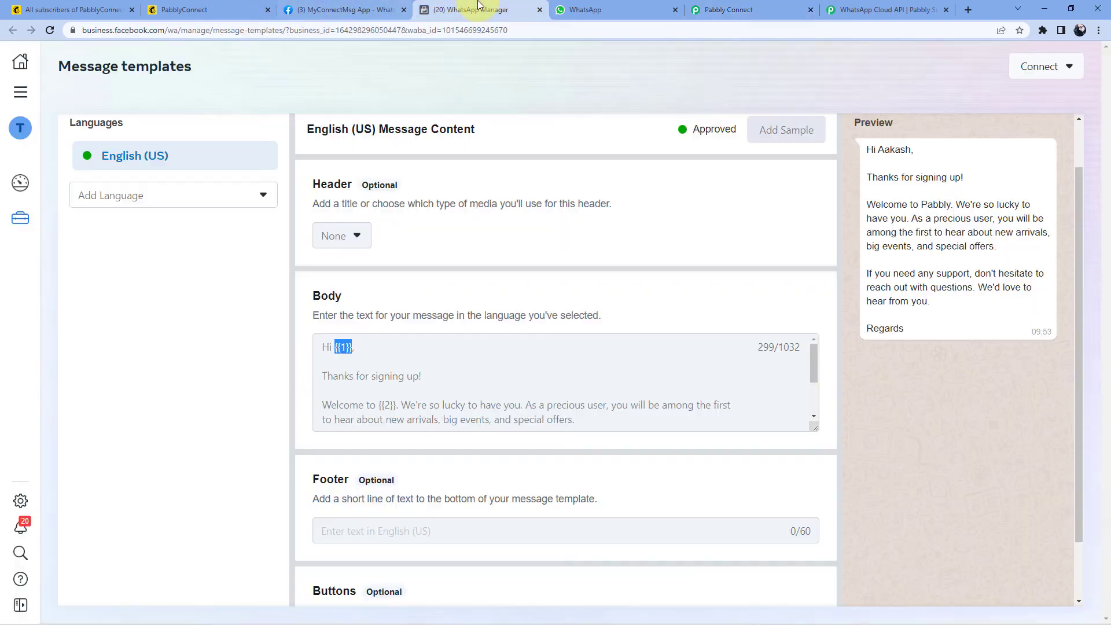
Step: Check the template preview in WhatsApp Manager and the Cloud API forum before returning to the workflow
{"action": "left_click", "coordinate": [471, 9]}
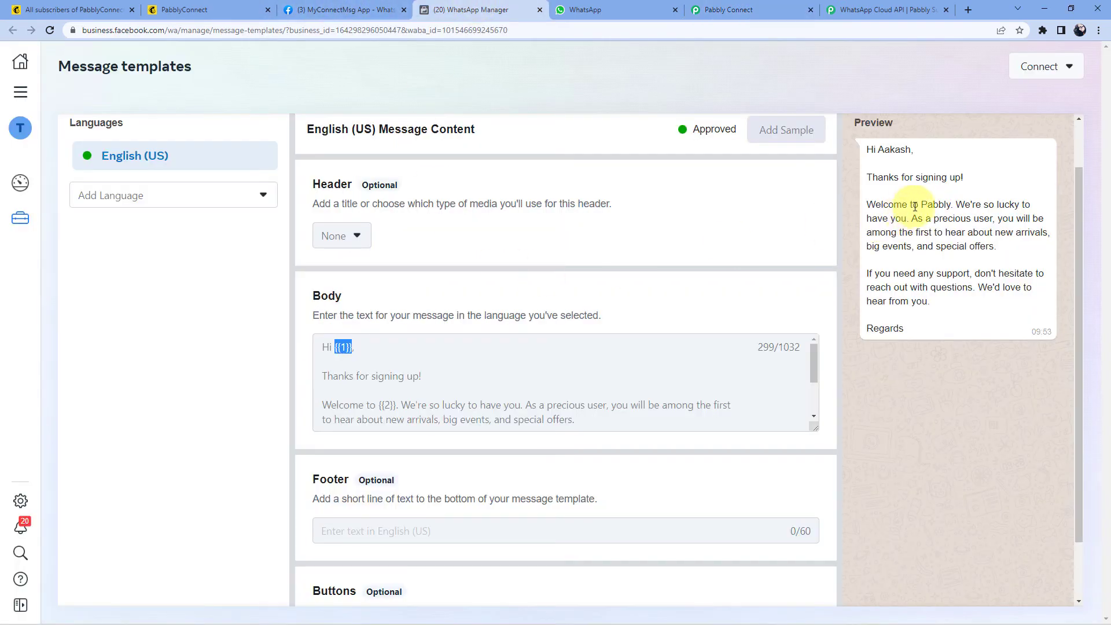
{"action": "left_click", "coordinate": [912, 9]}
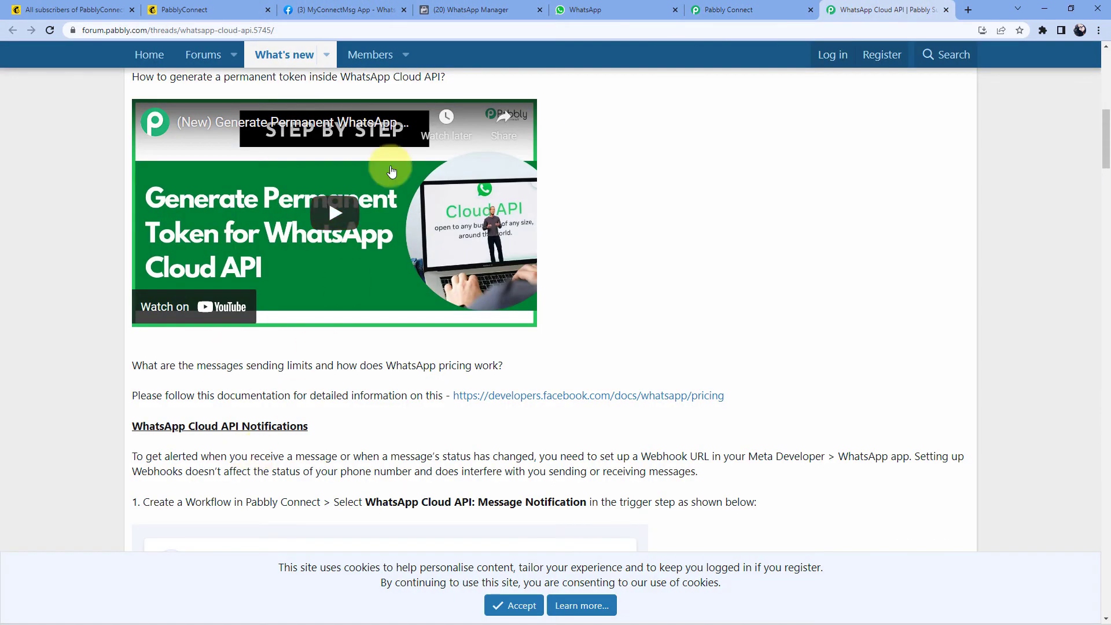
{"action": "left_click", "coordinate": [730, 9]}
Step: Enter Pabbly as the static value for Body Field 2
{"action": "left_click", "coordinate": [333, 305]}
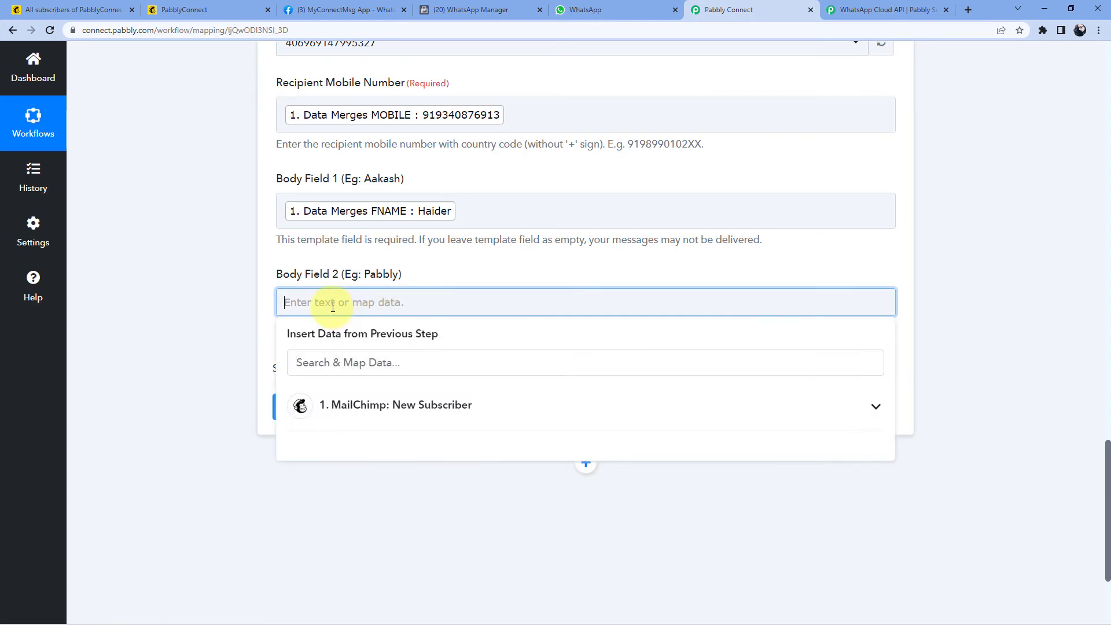
{"action": "type", "text": "Pabbly"}
{"action": "scroll", "coordinate": [330, 324], "scroll_direction": "up", "scroll_amount": 1}
{"action": "left_click", "coordinate": [277, 324]}
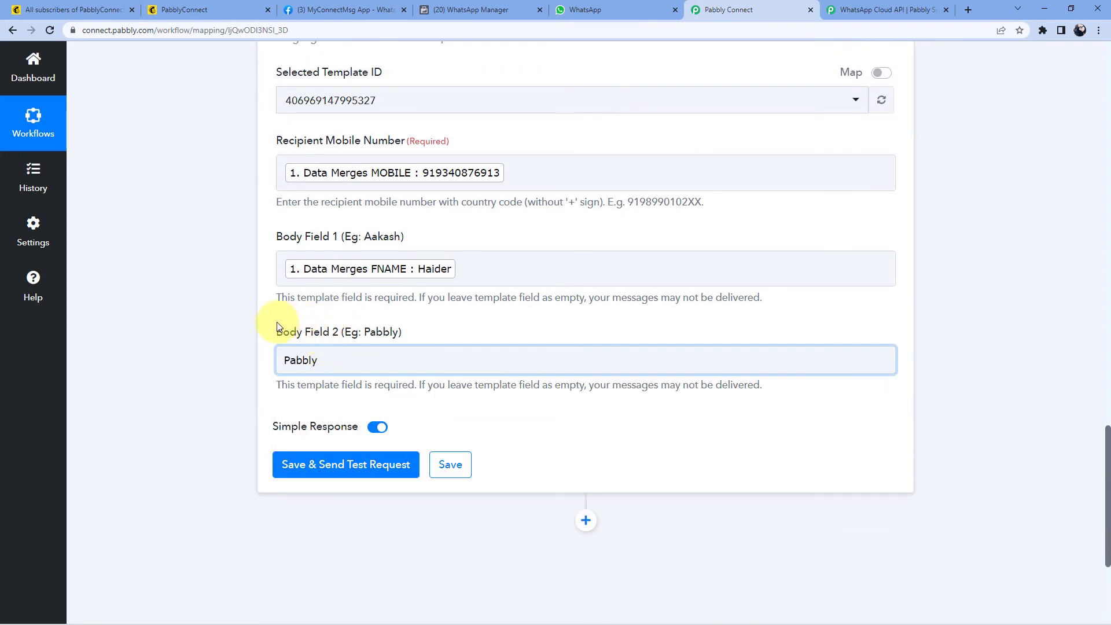
{"action": "scroll", "coordinate": [254, 339], "scroll_direction": "up", "scroll_amount": 6}
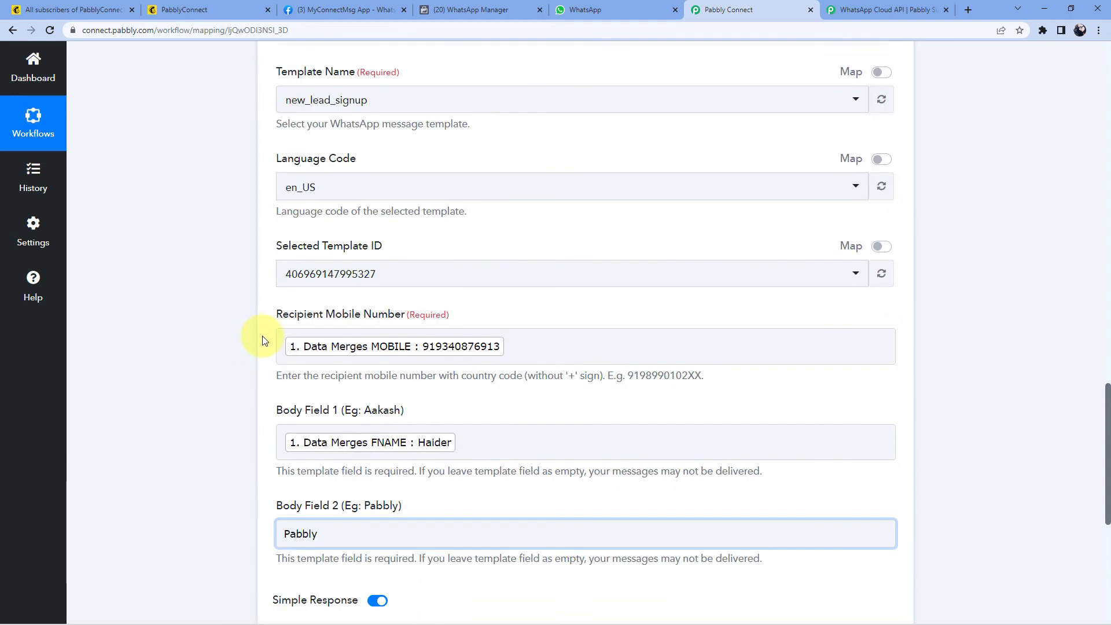
{"action": "scroll", "coordinate": [248, 336], "scroll_direction": "down", "scroll_amount": 5}
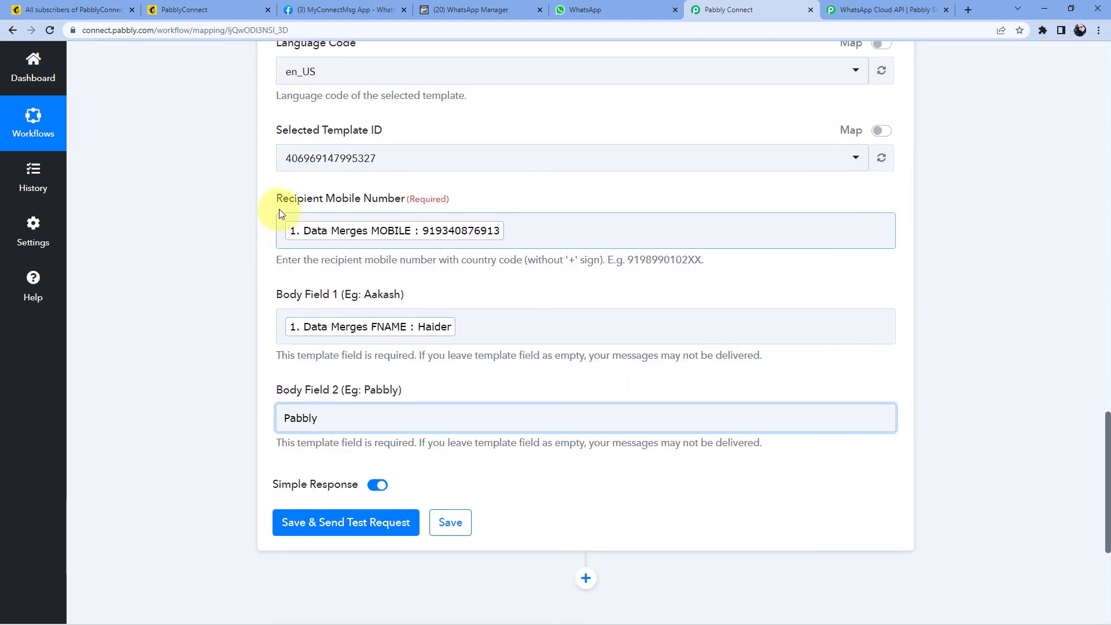
{"action": "scroll", "coordinate": [255, 402], "scroll_direction": "down", "scroll_amount": 2}
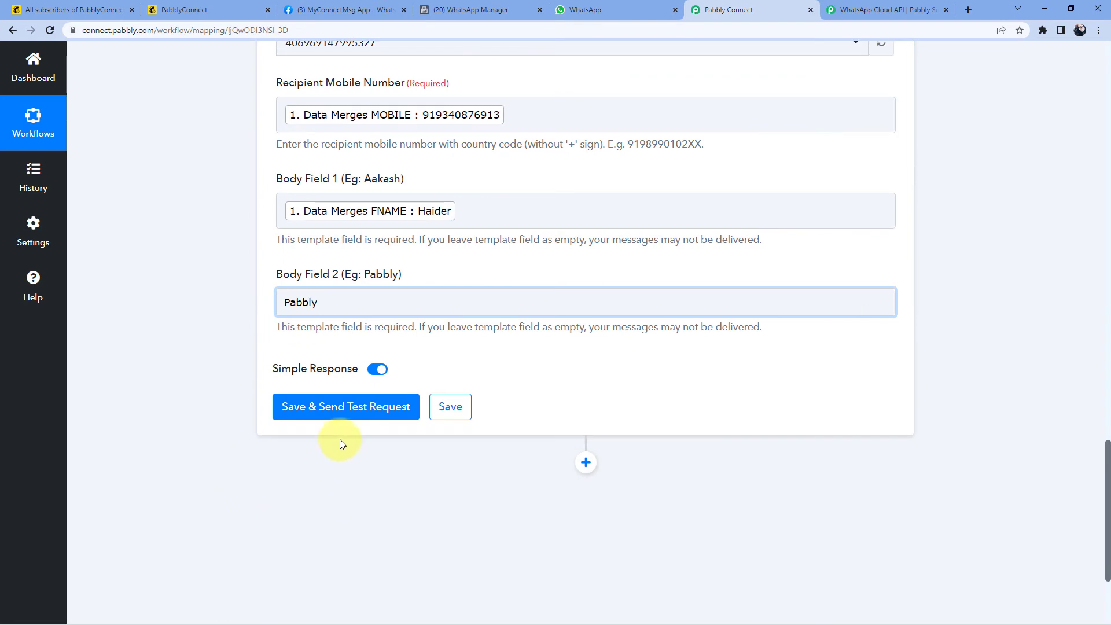
Step: Save and send a test request, review the returned recipient number, then check WhatsApp Web
{"action": "left_click", "coordinate": [350, 417]}
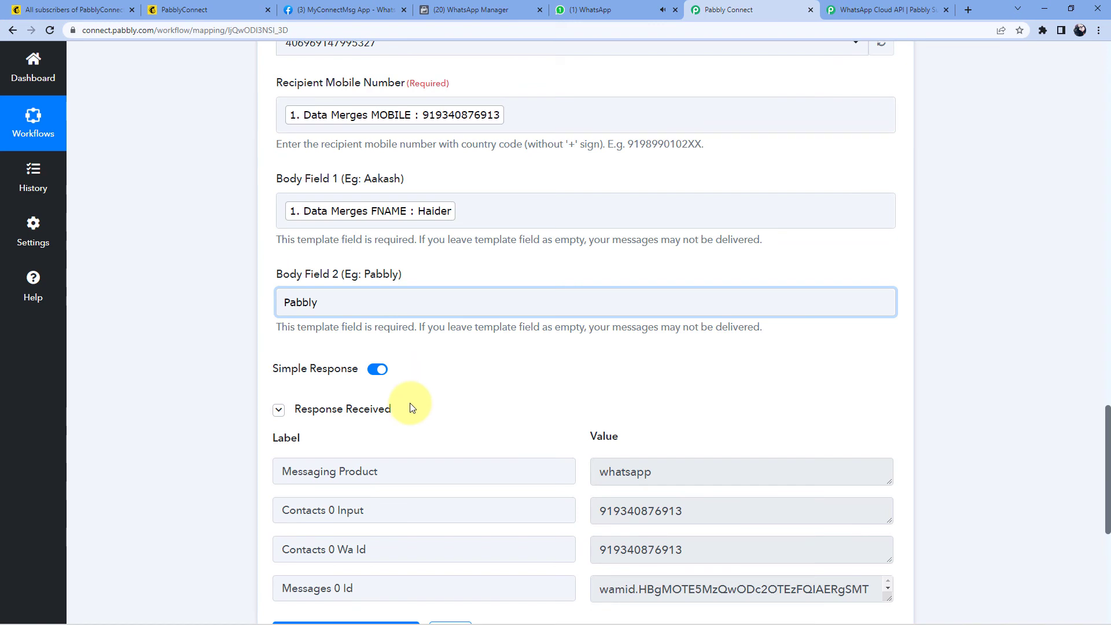
{"action": "scroll", "coordinate": [409, 405], "scroll_direction": "down", "scroll_amount": 1}
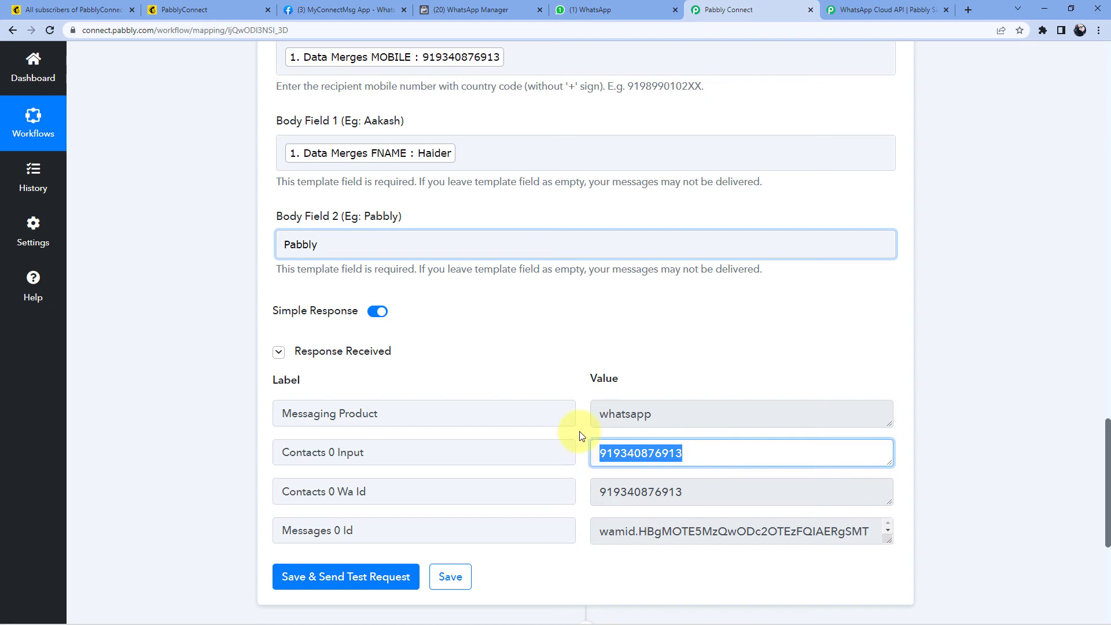
{"action": "left_click", "coordinate": [544, 392]}
{"action": "left_click", "coordinate": [620, 455]}
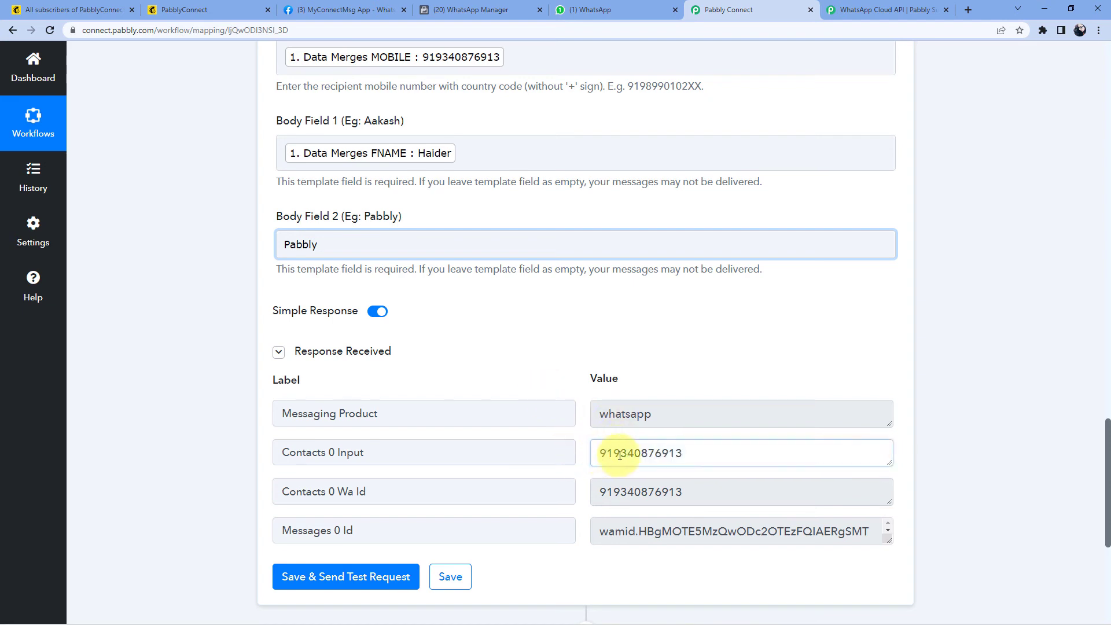
{"action": "double_click", "coordinate": [685, 453]}
{"action": "left_click", "coordinate": [541, 379]}
{"action": "left_click", "coordinate": [564, 5]}
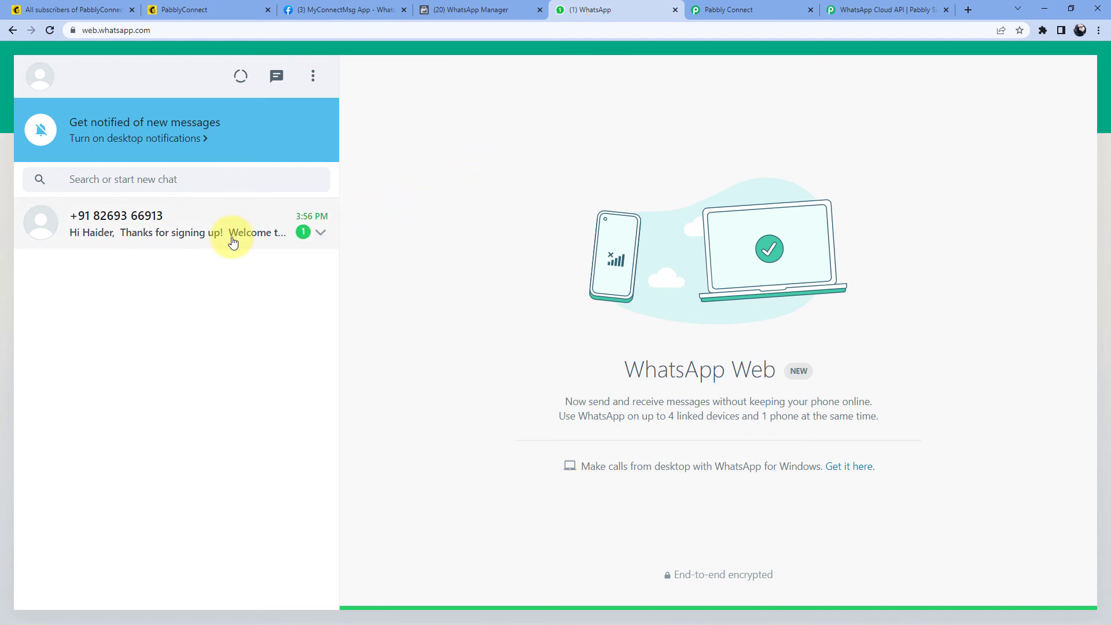
Step: Open the chat with the welcome message and highlight the subscriber's first name in its greeting
{"action": "left_click", "coordinate": [235, 236]}
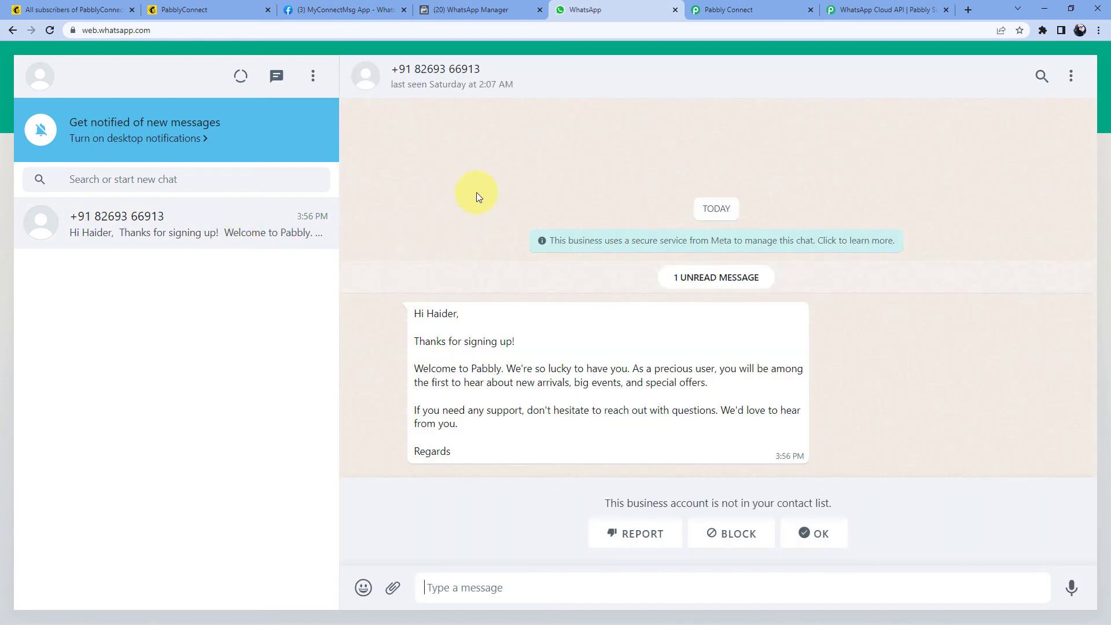
{"action": "left_click", "coordinate": [214, 9]}
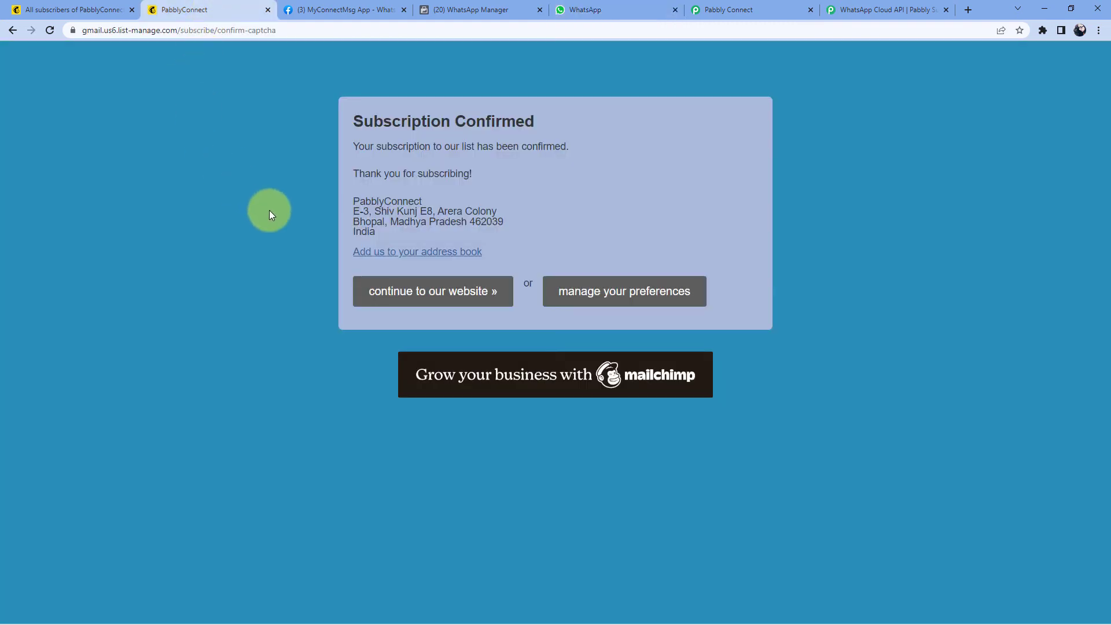
{"action": "left_click", "coordinate": [567, 9]}
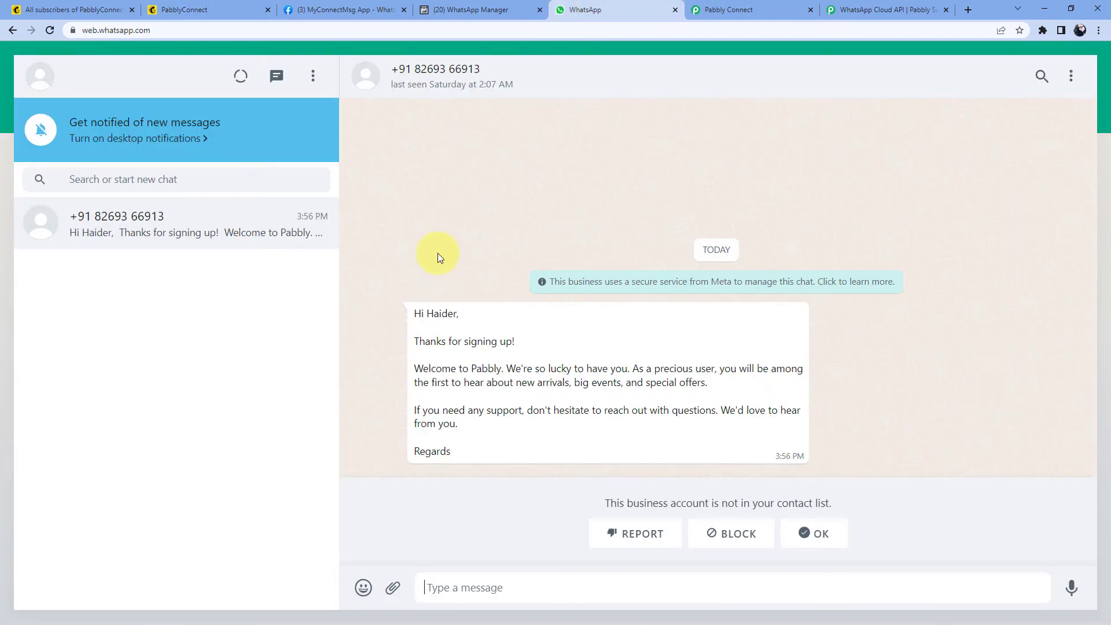
{"action": "double_click", "coordinate": [441, 313]}
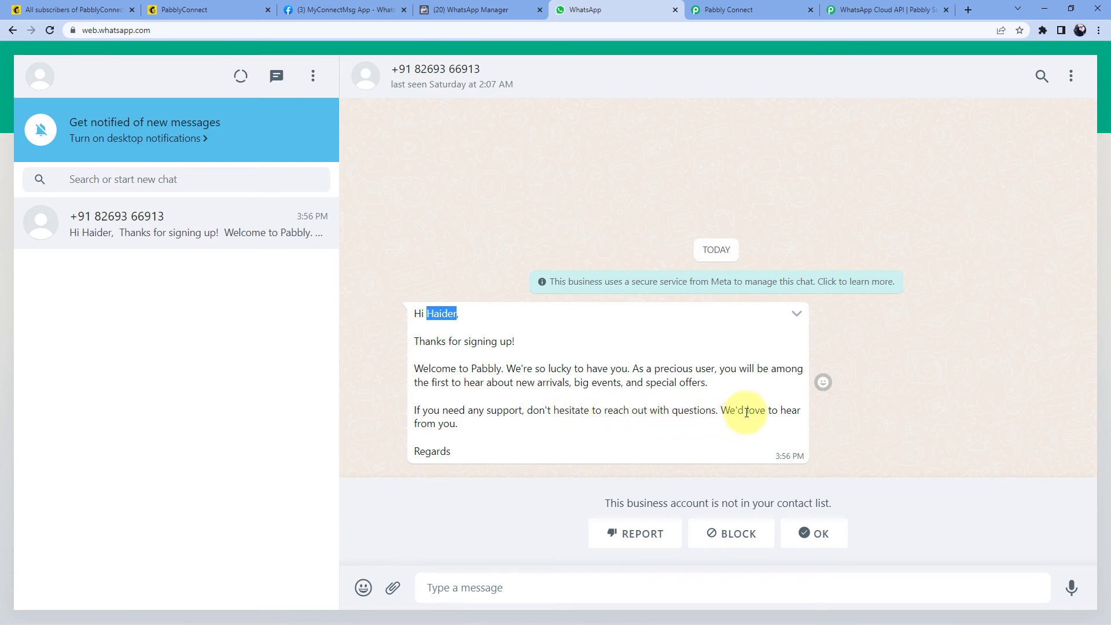
{"action": "left_click", "coordinate": [469, 291]}
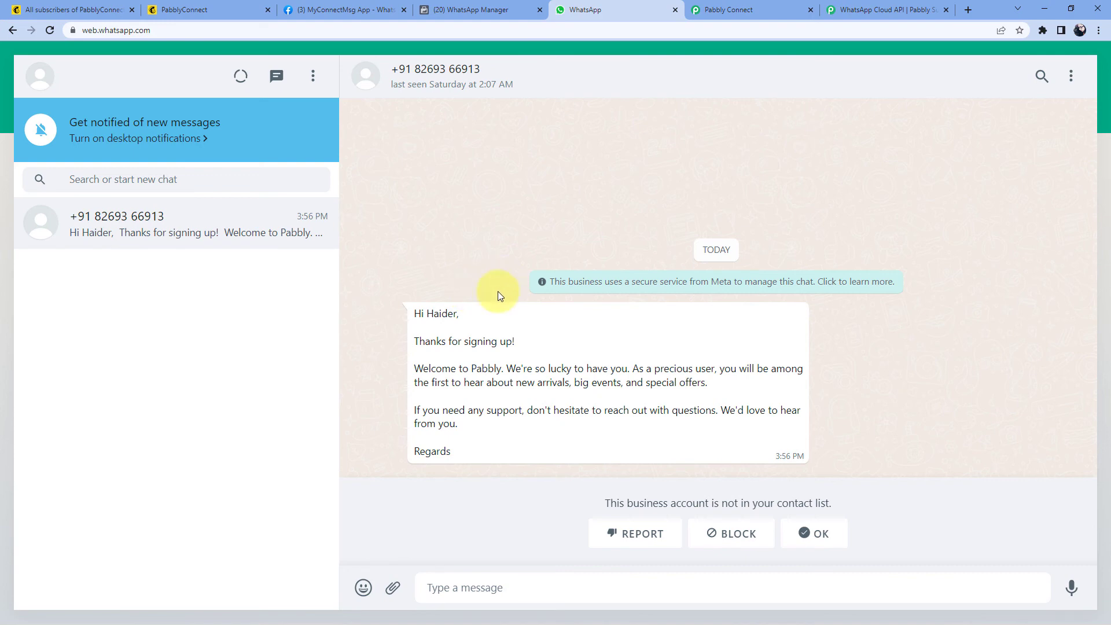
Step: Check the name and the word 'Pabbly' against the WhatsApp Manager template and the workflow's mapped fields
{"action": "left_click", "coordinate": [470, 10]}
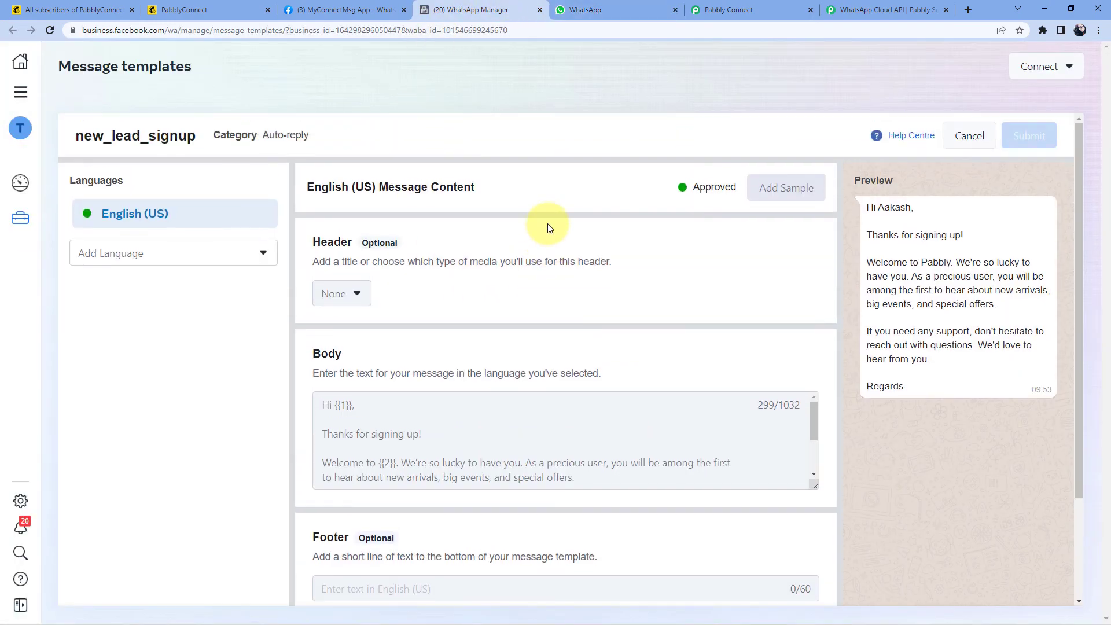
{"action": "left_click", "coordinate": [648, 10]}
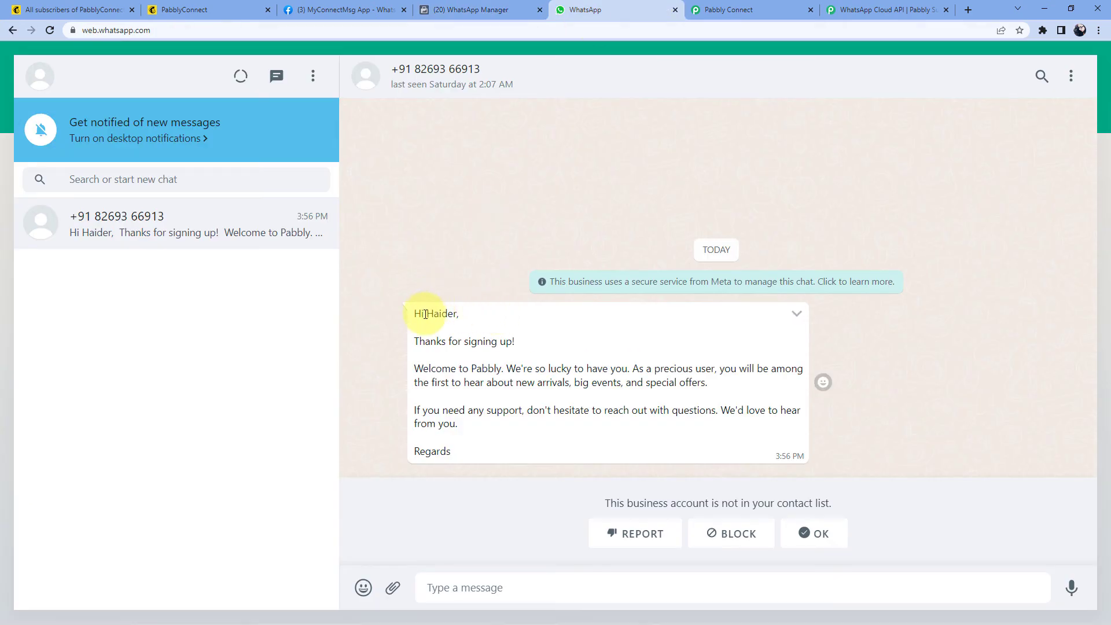
{"action": "left_click_drag", "start_coordinate": [425, 313], "coordinate": [457, 314]}
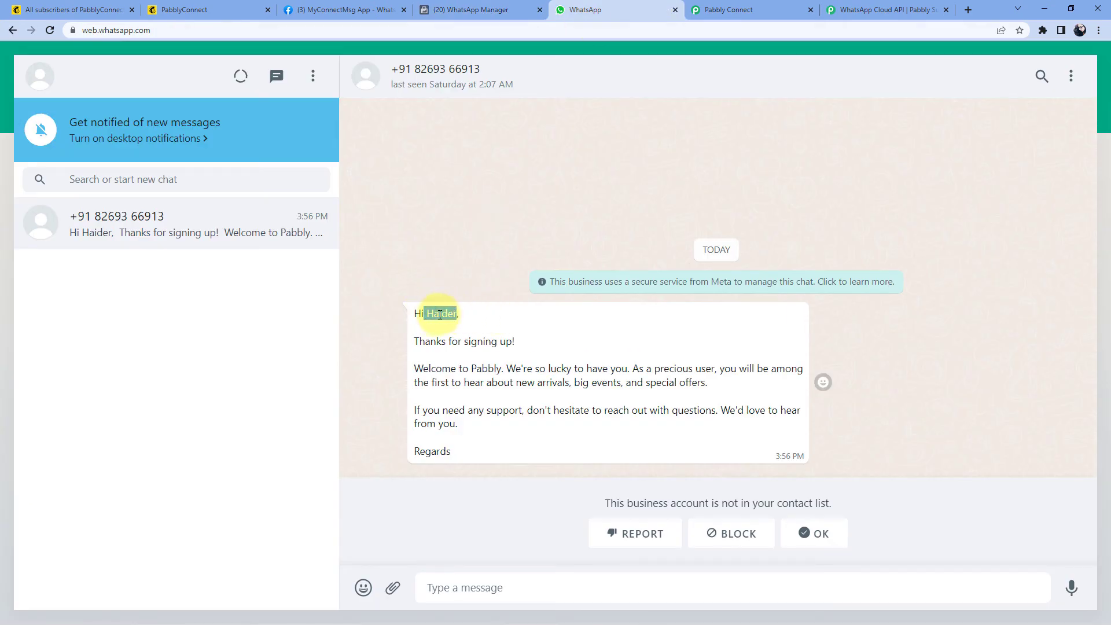
{"action": "triple_click", "coordinate": [437, 314]}
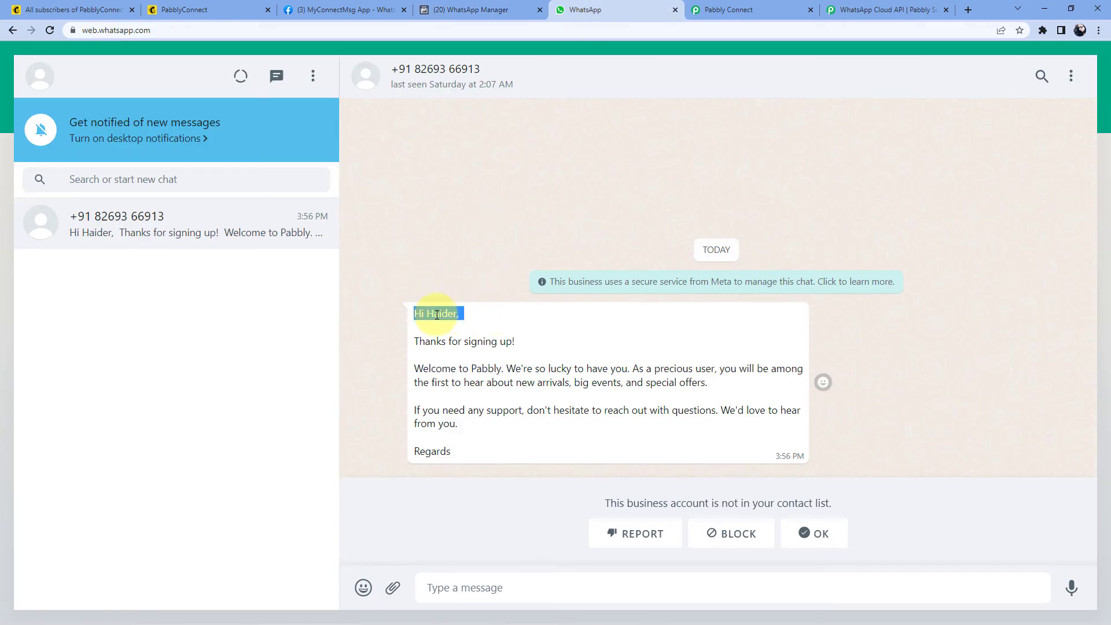
{"action": "double_click", "coordinate": [483, 368]}
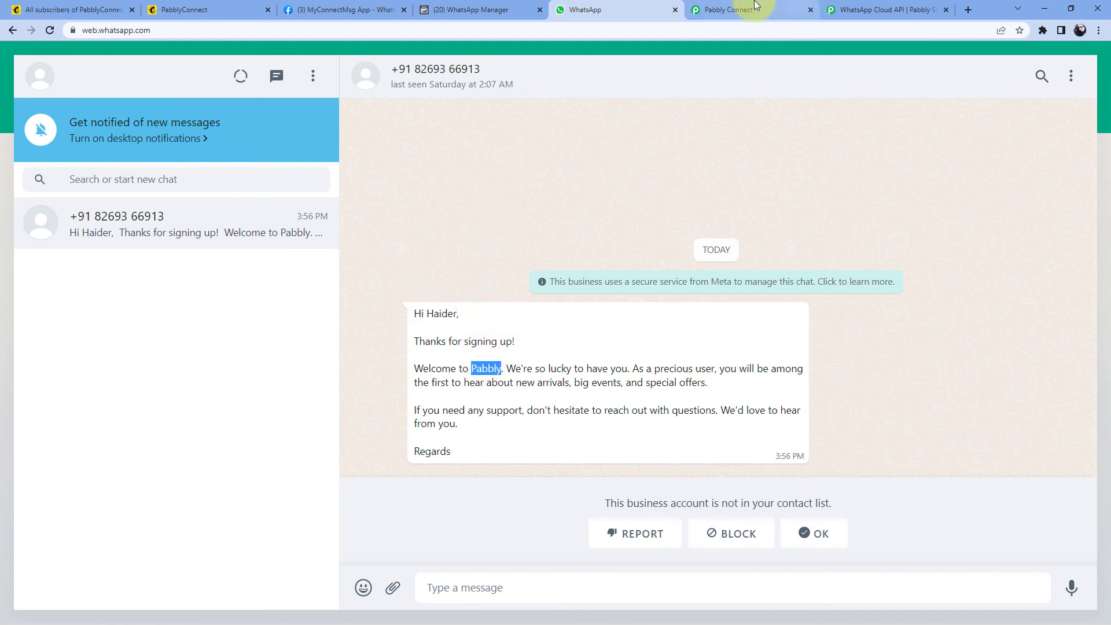
{"action": "left_click", "coordinate": [792, 10]}
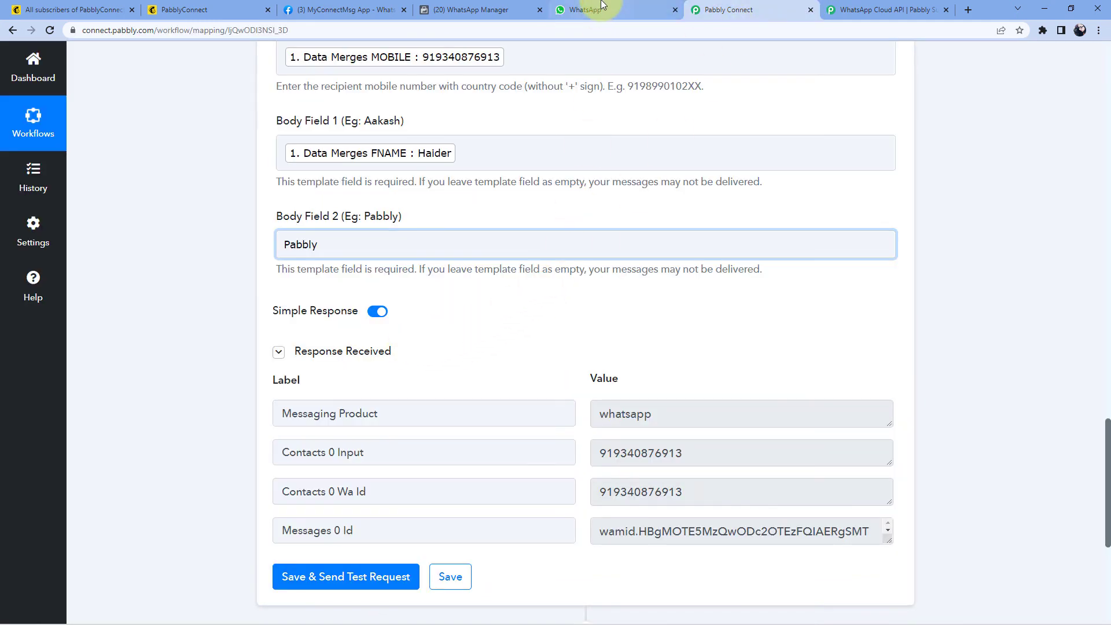
{"action": "left_click", "coordinate": [587, 10]}
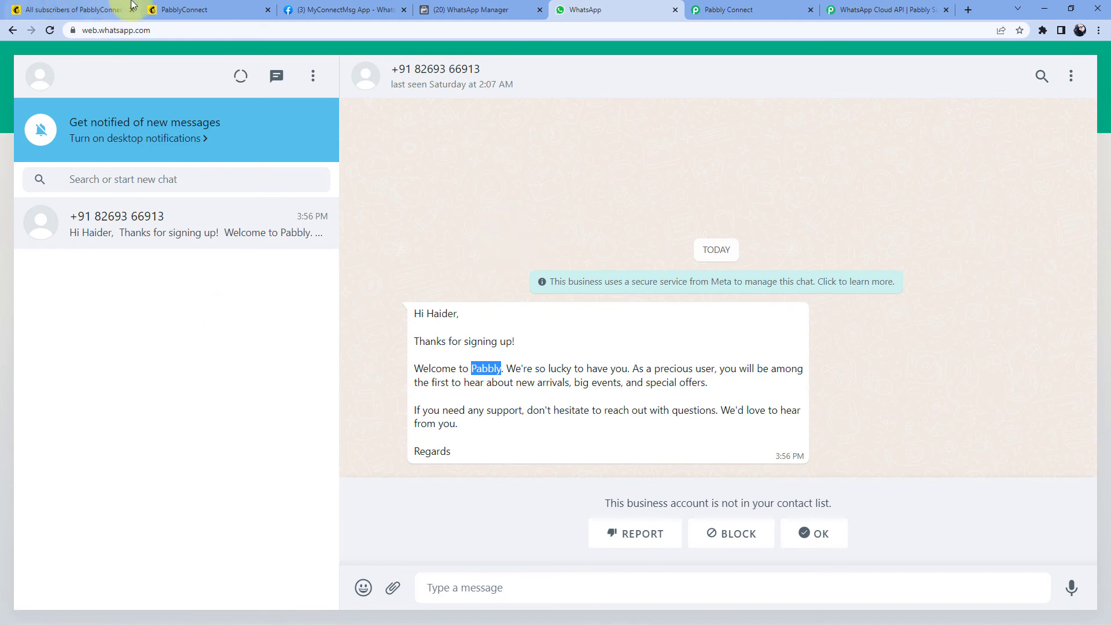
Step: Reload the Mailchimp signup page to get a fresh newsletter subscribe form
{"action": "left_click", "coordinate": [190, 10]}
{"action": "key", "text": "F5"}
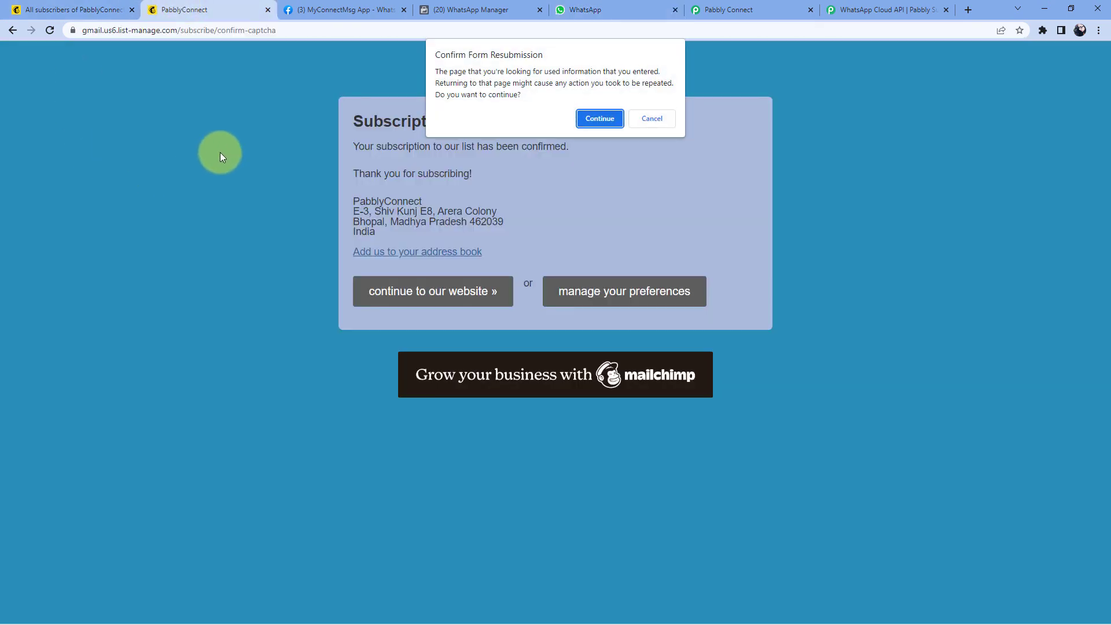
{"action": "left_click", "coordinate": [599, 118]}
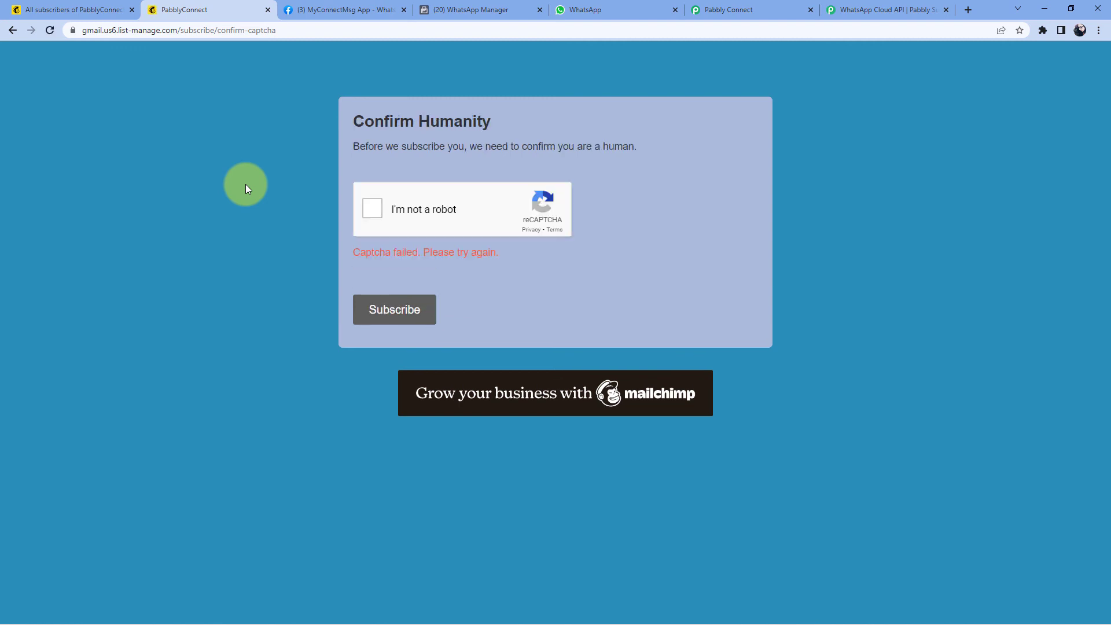
{"action": "left_click", "coordinate": [364, 207]}
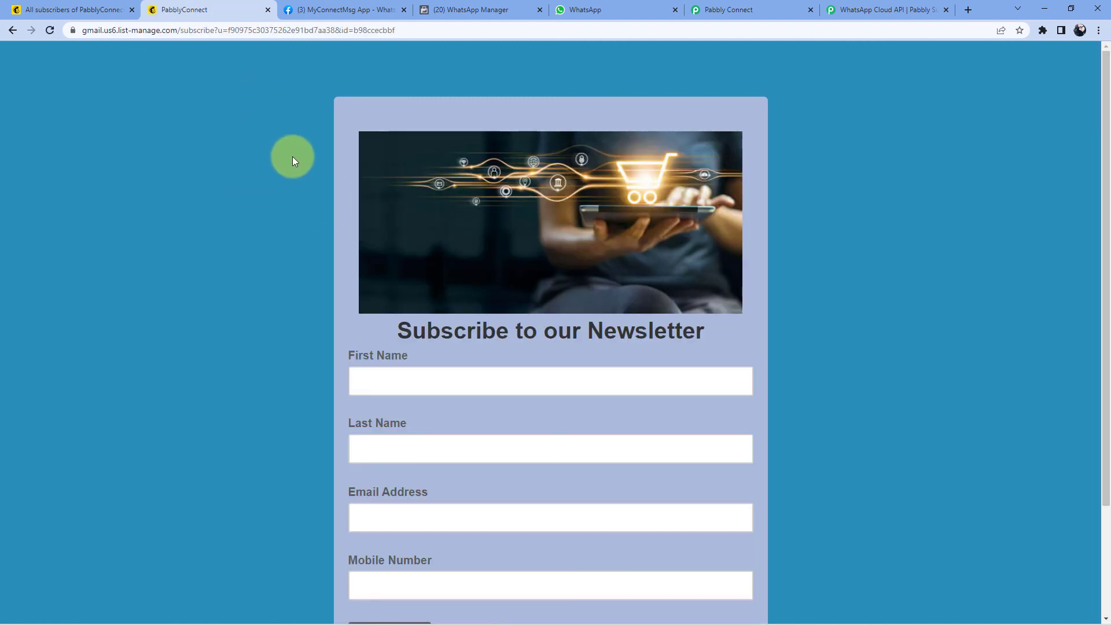
{"action": "scroll", "coordinate": [295, 157], "scroll_direction": "down", "scroll_amount": 2}
{"action": "scroll", "coordinate": [297, 157], "scroll_direction": "down", "scroll_amount": 1}
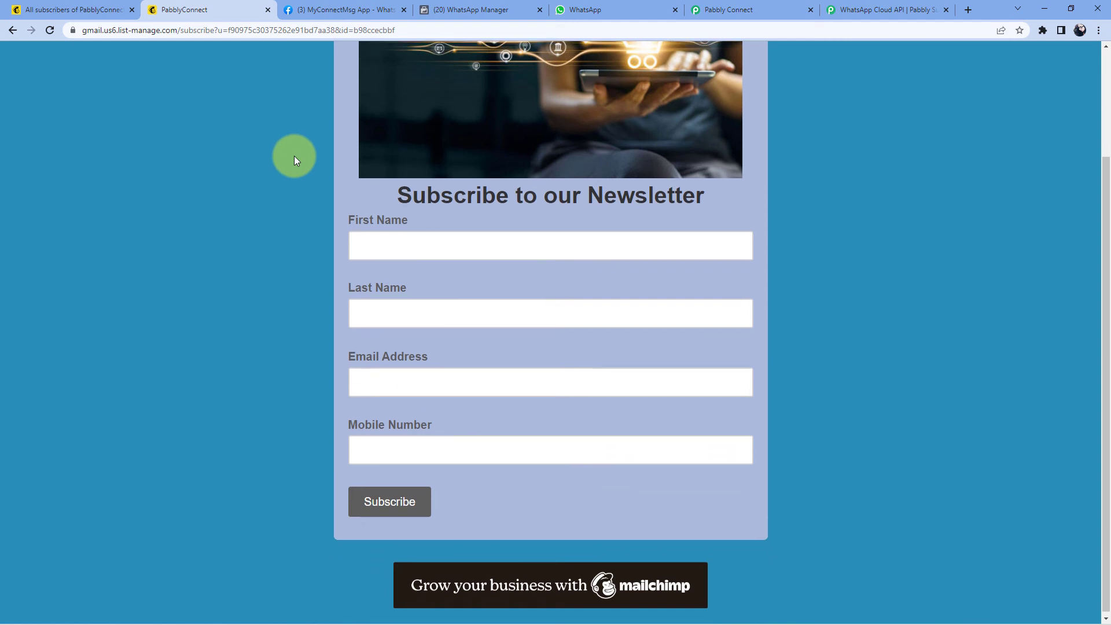
Step: Fill in the new subscriber's first name, last name, e-mail address and mobile number
{"action": "left_click", "coordinate": [406, 250]}
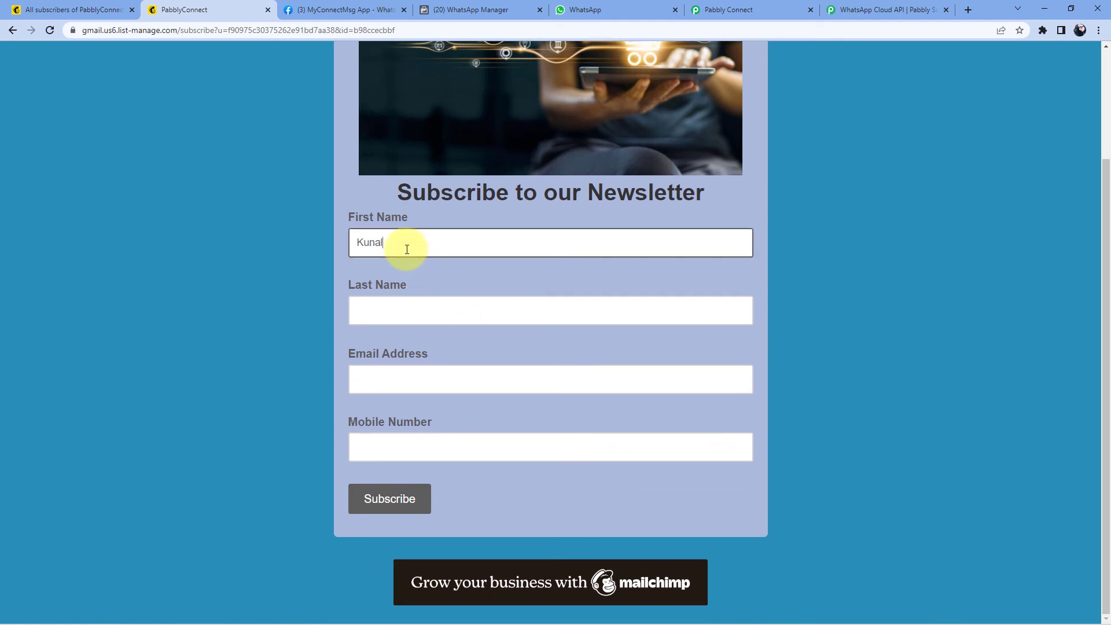
{"action": "key", "text": "Tab"}
{"action": "key", "text": "Tab"}
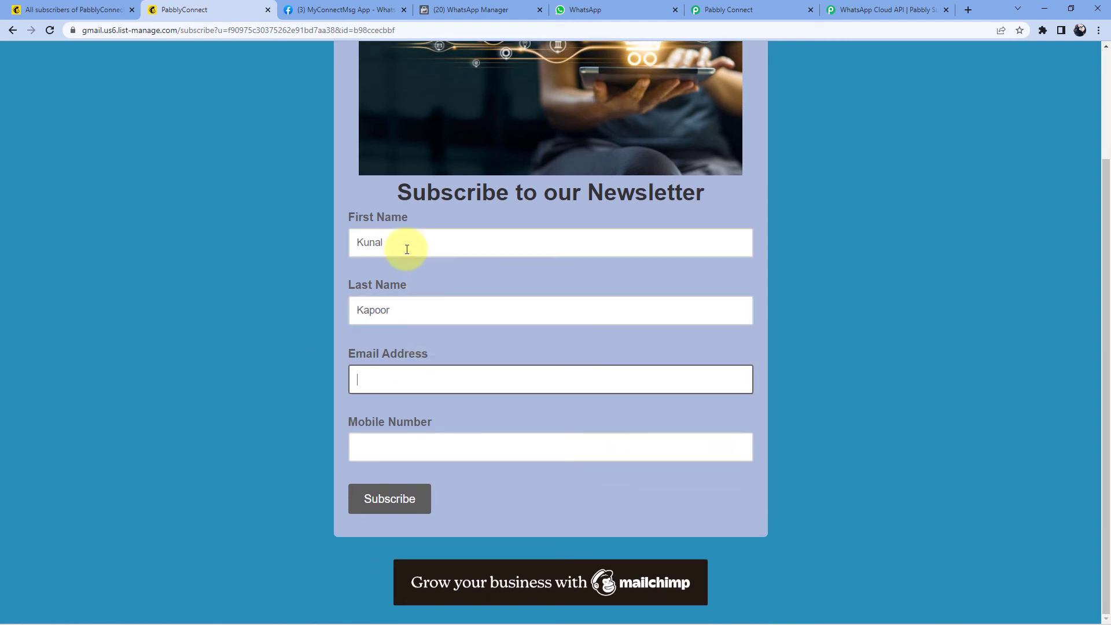
{"action": "type", "text": "k"}
{"action": "key", "text": "BackSpace"}
{"action": "key", "text": "Tab"}
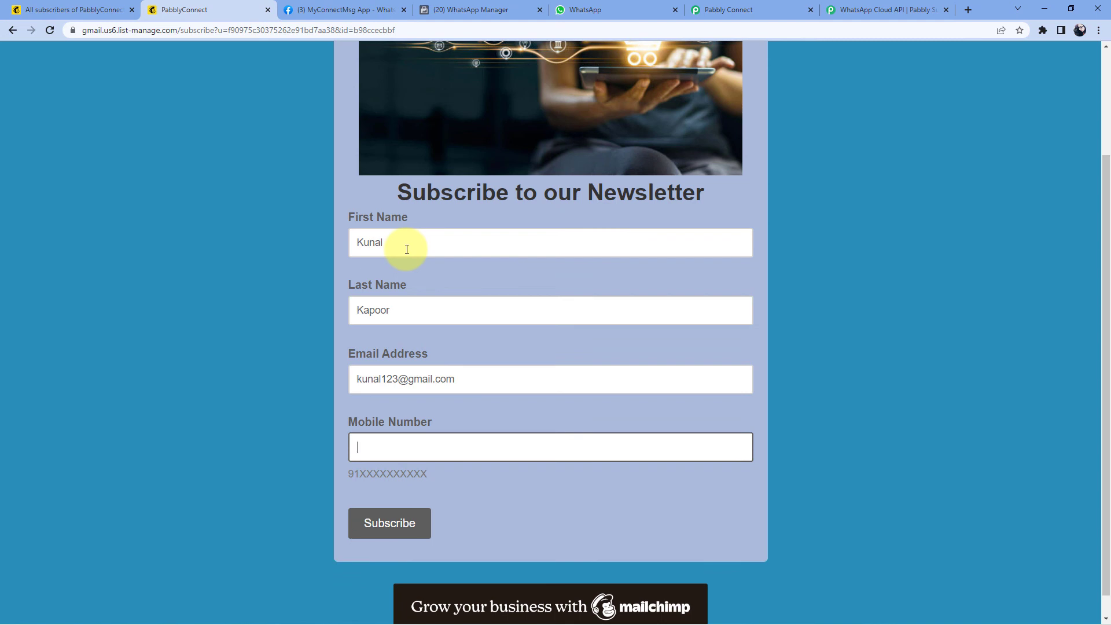
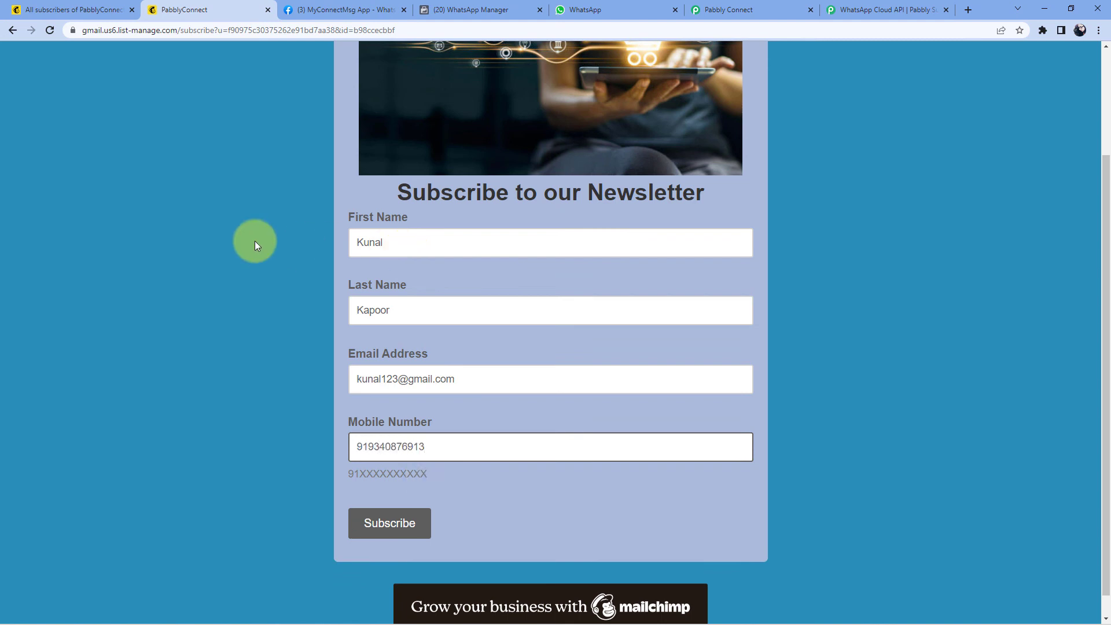
Step: Submit the signup, pass the 'I'm not a robot' check and confirm the subscription
{"action": "scroll", "coordinate": [243, 265], "scroll_direction": "down", "scroll_amount": 1}
{"action": "left_click", "coordinate": [243, 265]}
{"action": "left_click", "coordinate": [396, 503]}
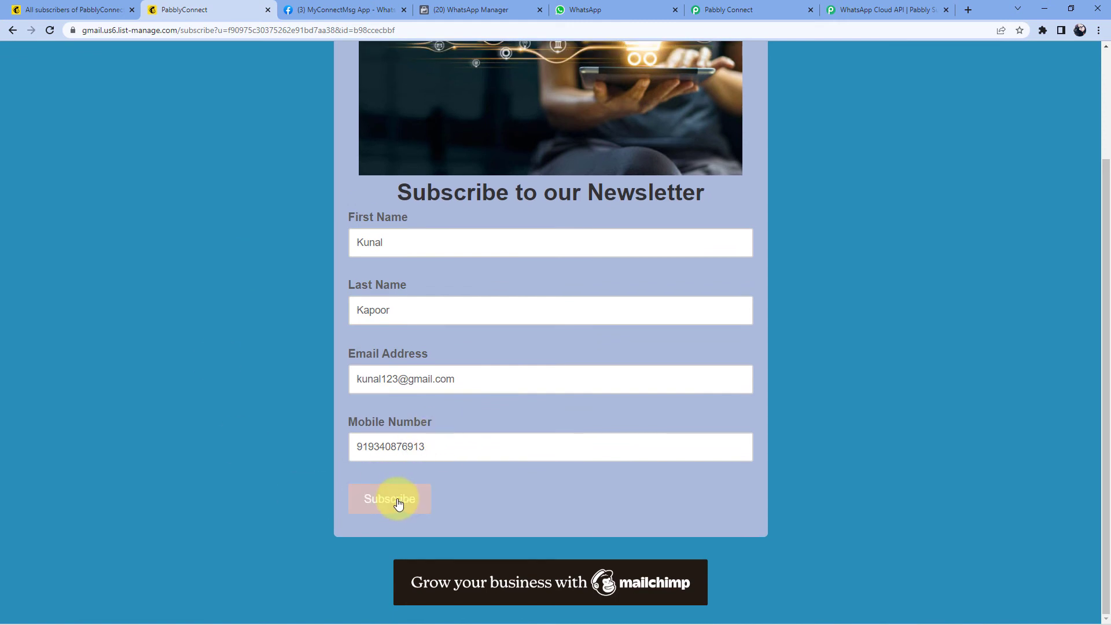
{"action": "left_click", "coordinate": [367, 208]}
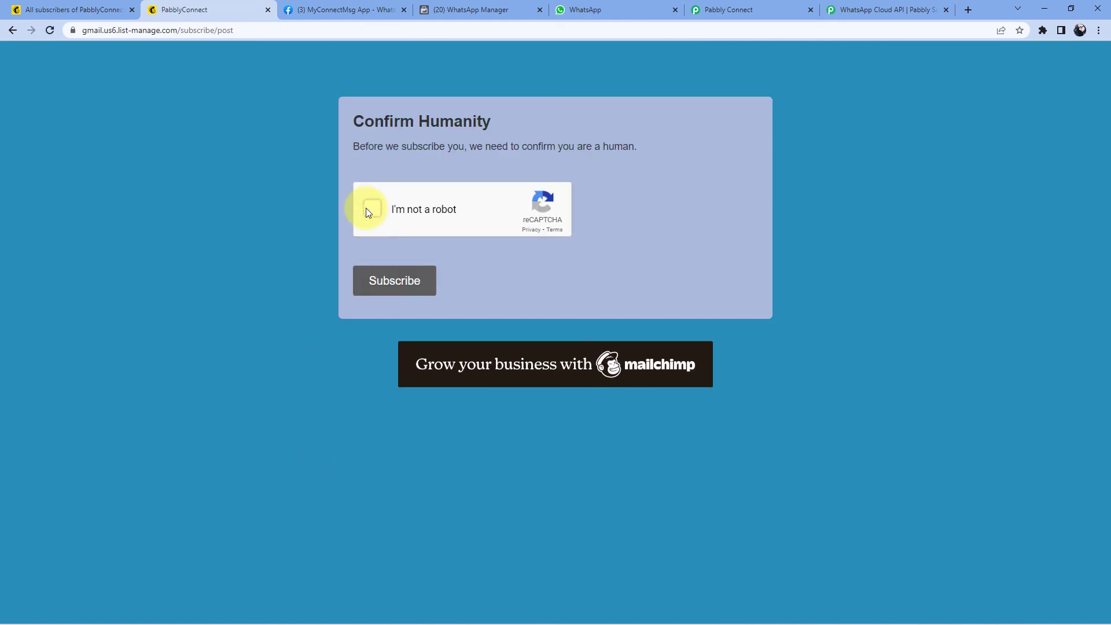
{"action": "left_click", "coordinate": [380, 269]}
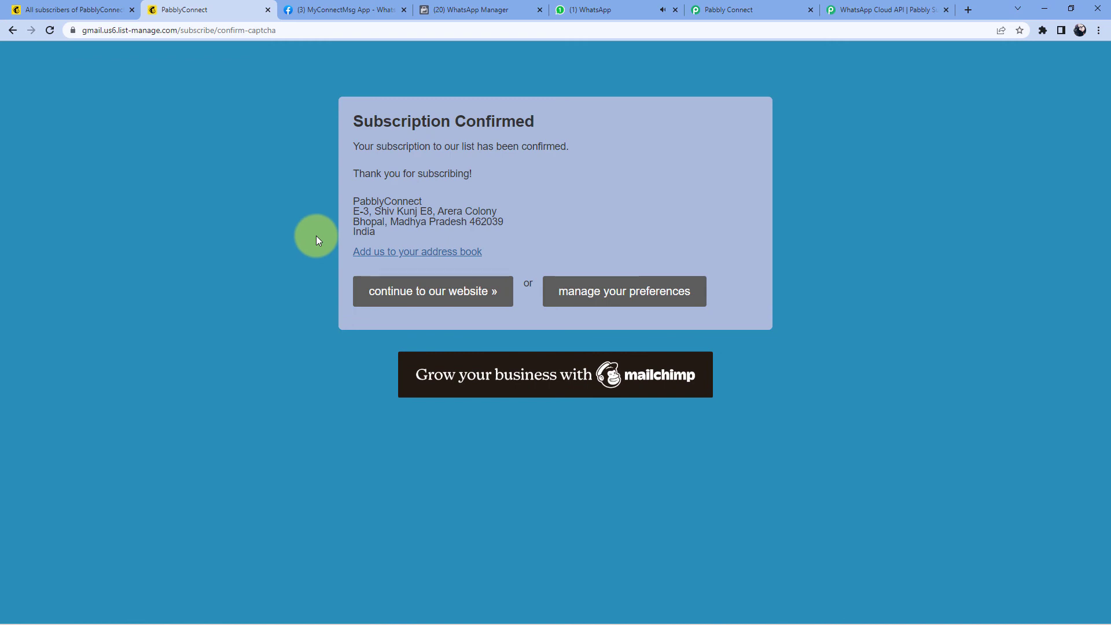
{"action": "left_click", "coordinate": [72, 10]}
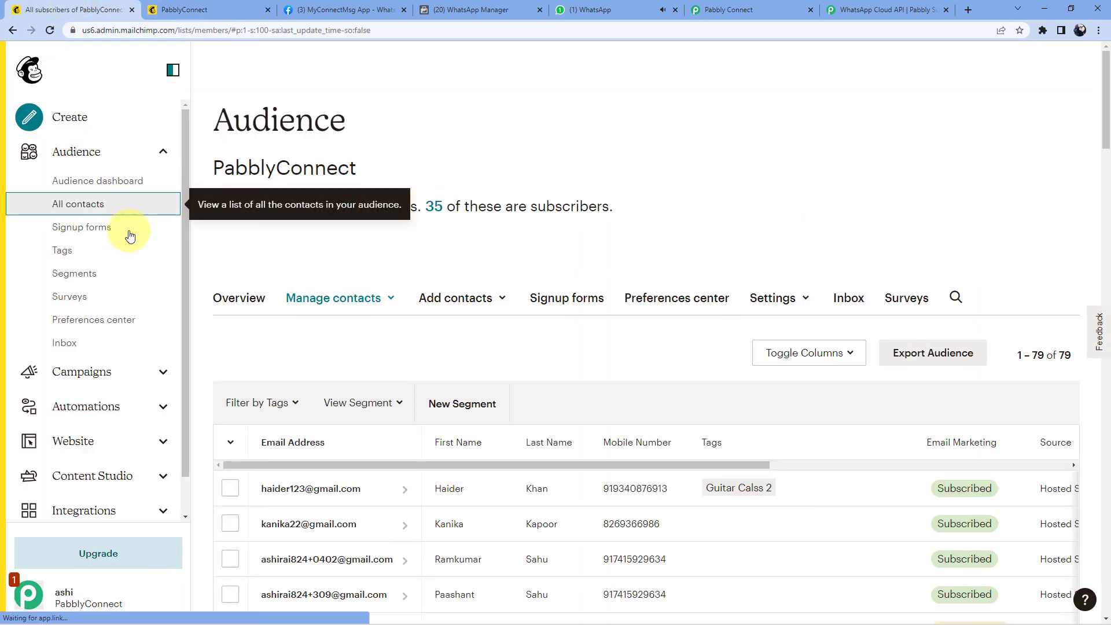
Step: Reload the PabblyConnect contacts list so the new subscriber appears at the top with Subscribed status
{"action": "scroll", "coordinate": [280, 298], "scroll_direction": "down", "scroll_amount": 2}
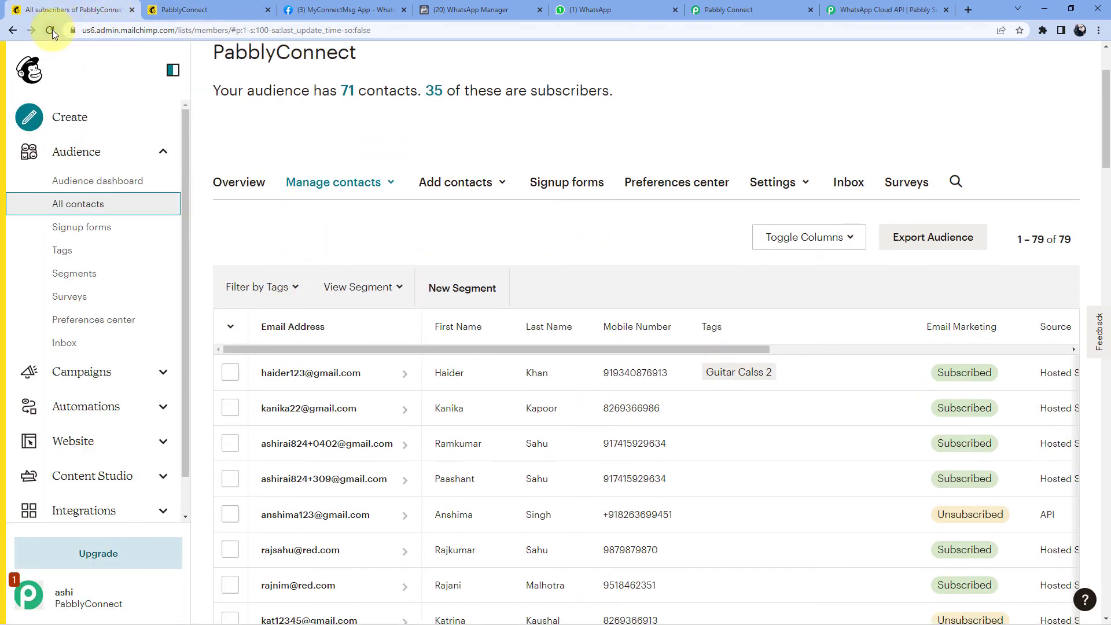
{"action": "left_click", "coordinate": [51, 29]}
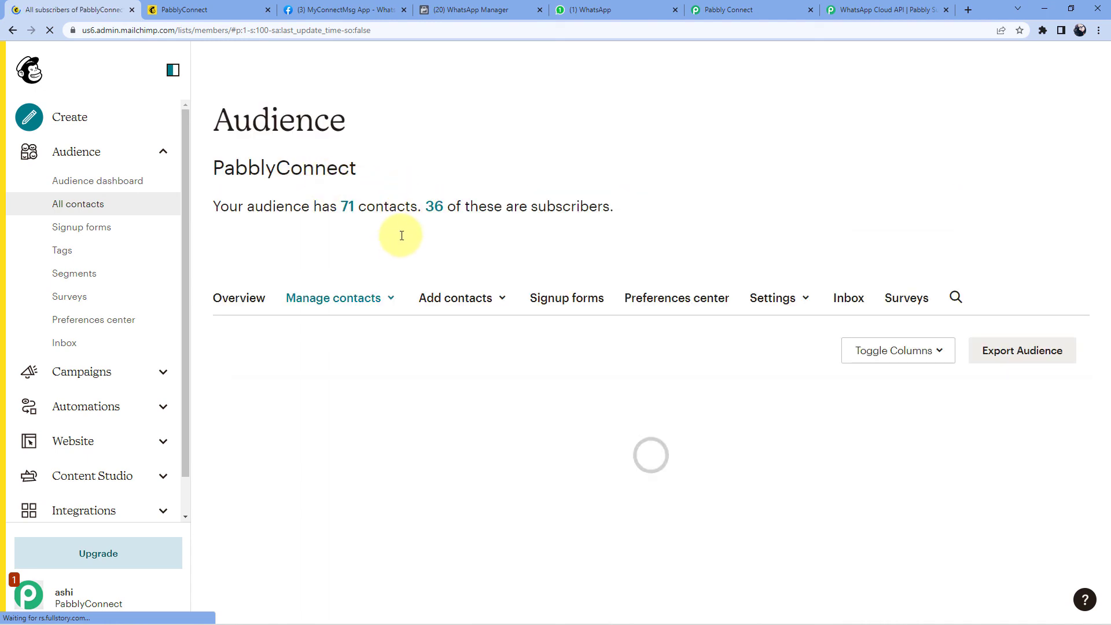
{"action": "scroll", "coordinate": [399, 238], "scroll_direction": "down", "scroll_amount": 3}
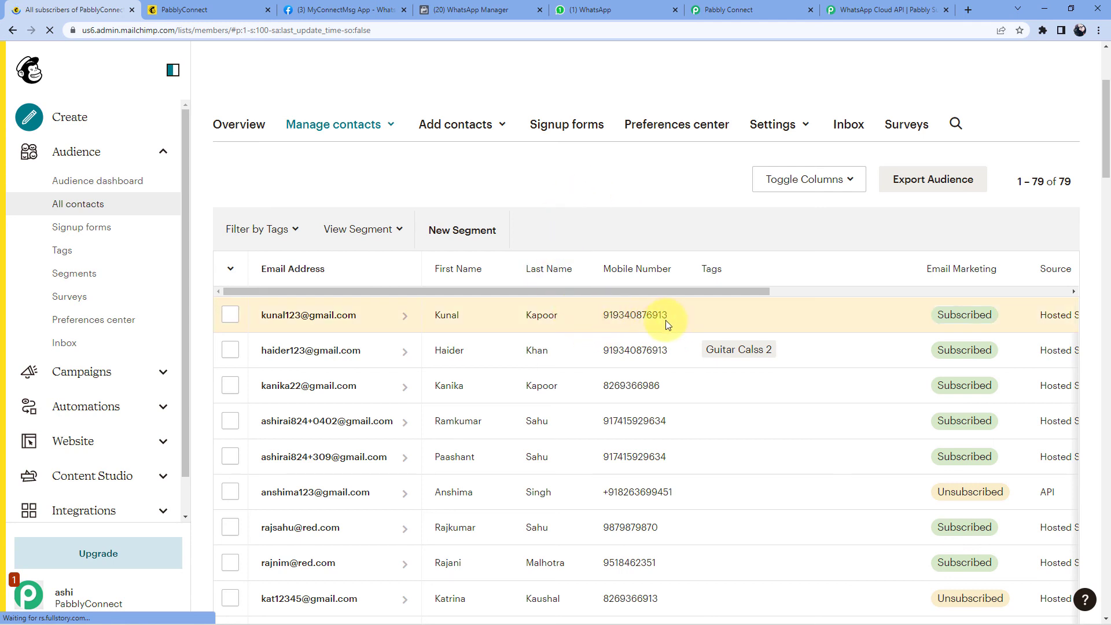
{"action": "left_click", "coordinate": [601, 5]}
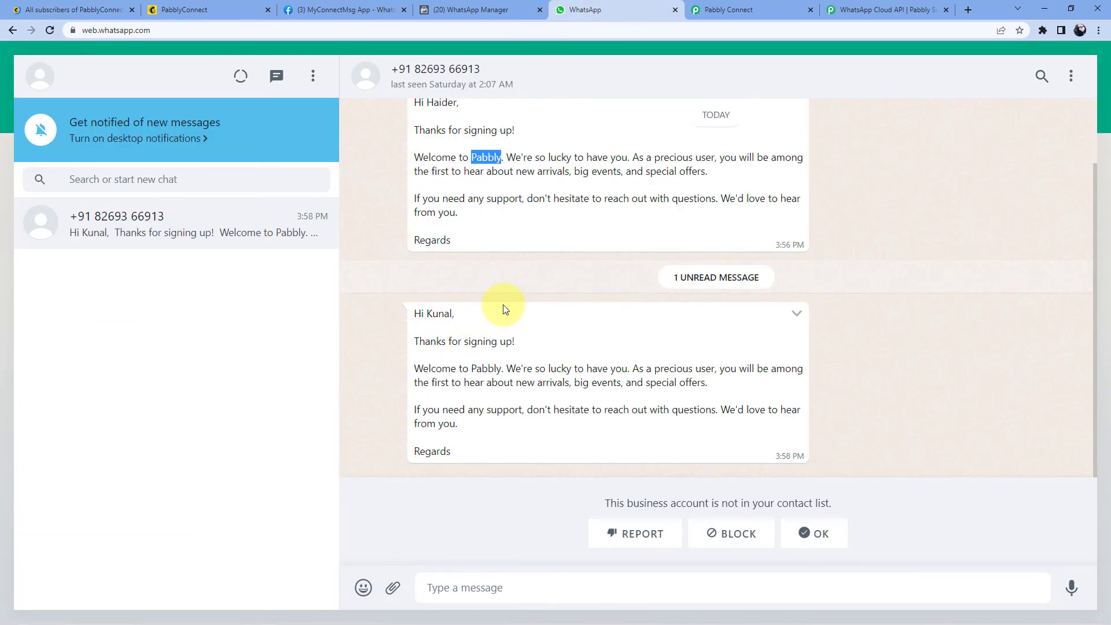
Step: Highlight the 'Hi …,' greeting of the second welcome message to verify the new subscriber's name
{"action": "left_click_drag", "start_coordinate": [428, 315], "coordinate": [455, 317]}
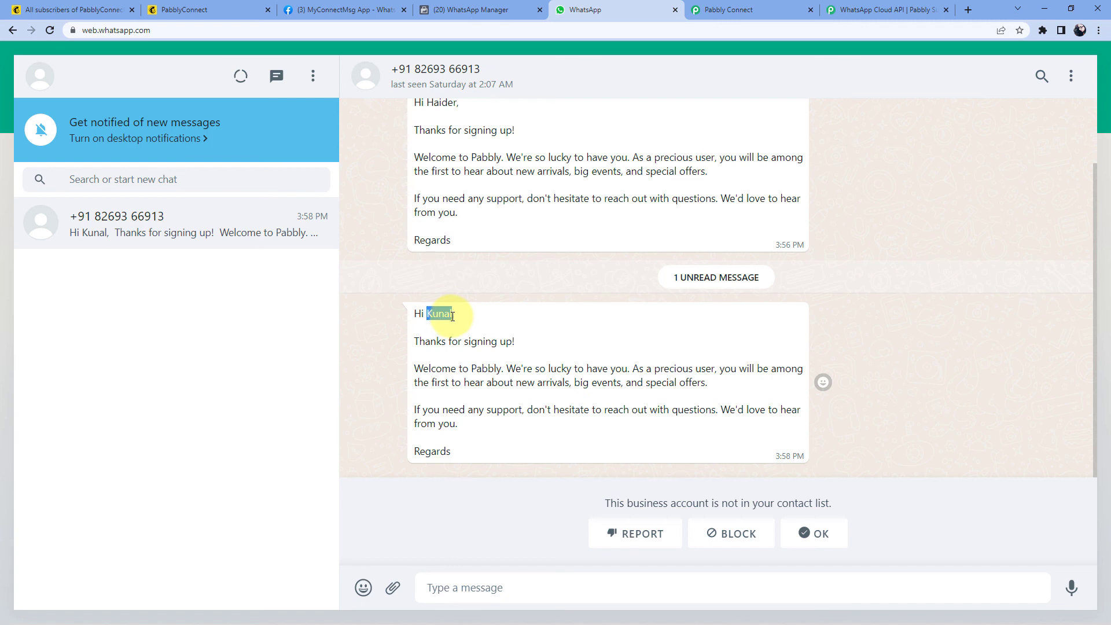
{"action": "left_click", "coordinate": [438, 312]}
{"action": "triple_click", "coordinate": [438, 312]}
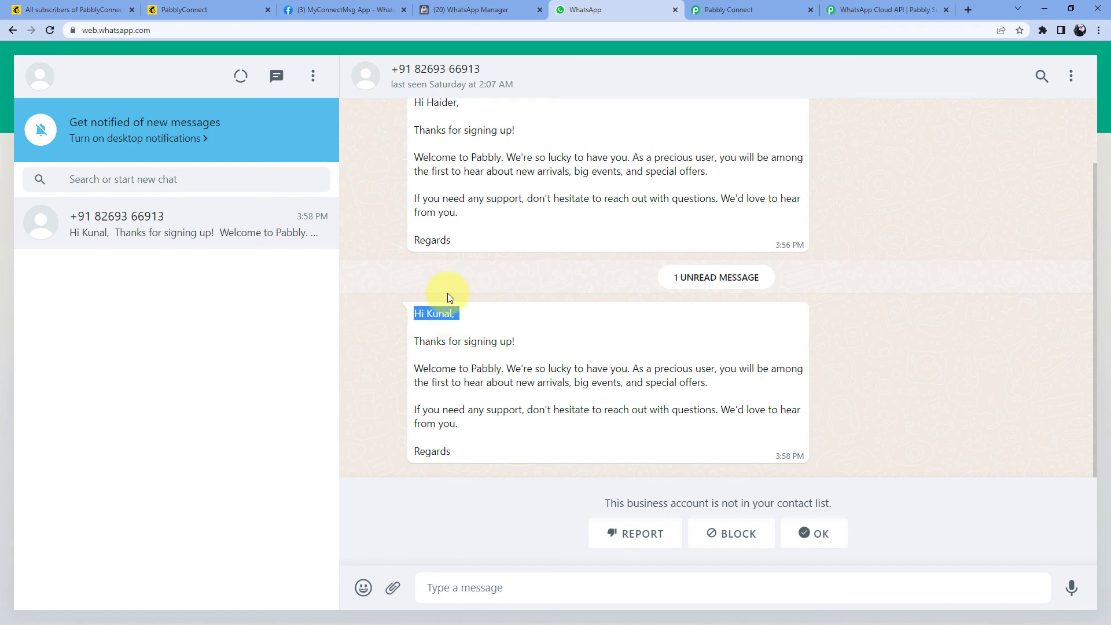
{"action": "left_click", "coordinate": [369, 320]}
{"action": "left_click", "coordinate": [752, 10]}
Step: Collapse the MailChimp New Subscriber trigger card and scroll up to the workflow's ON toggle
{"action": "scroll", "coordinate": [958, 183], "scroll_direction": "up", "scroll_amount": 4}
{"action": "scroll", "coordinate": [949, 182], "scroll_direction": "up", "scroll_amount": 8}
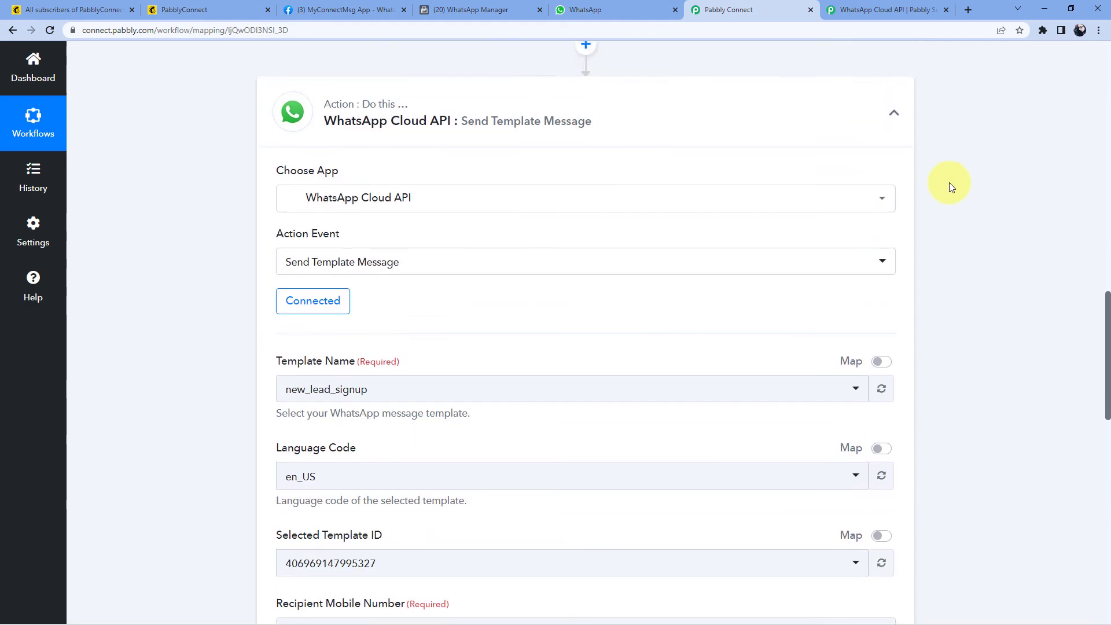
{"action": "scroll", "coordinate": [938, 283], "scroll_direction": "up", "scroll_amount": 5}
{"action": "scroll", "coordinate": [942, 266], "scroll_direction": "up", "scroll_amount": 9}
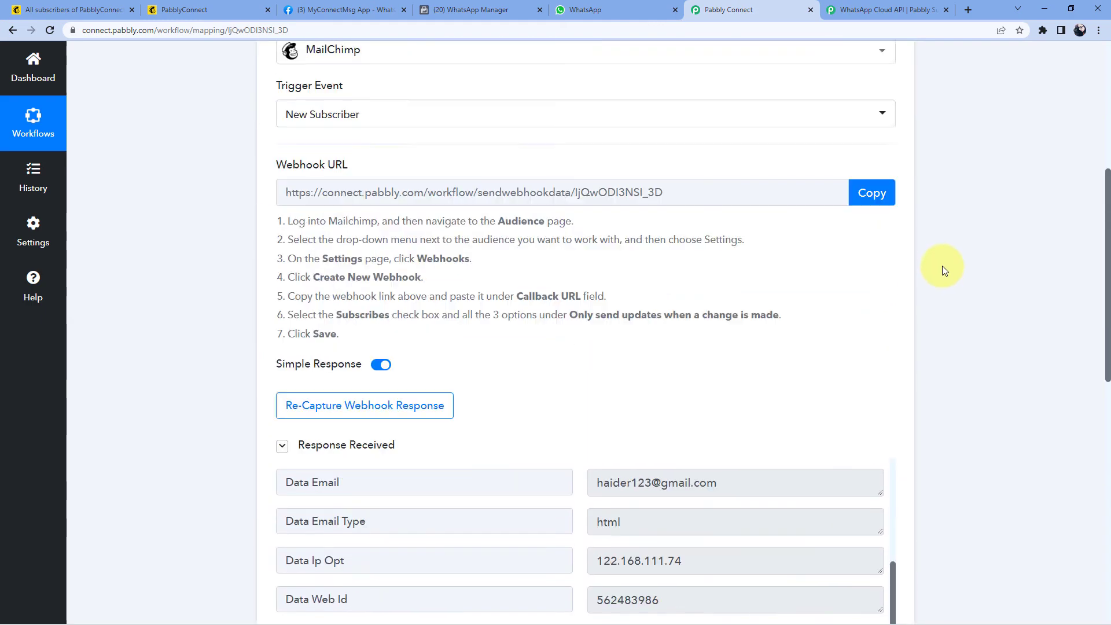
{"action": "left_click", "coordinate": [894, 168]}
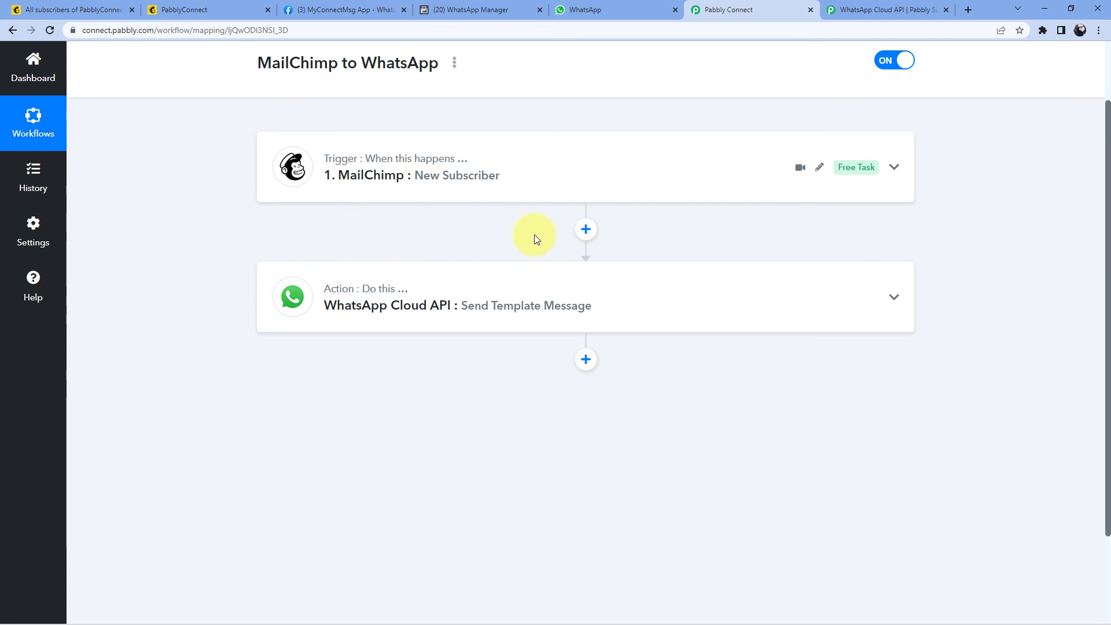
{"action": "scroll", "coordinate": [533, 235], "scroll_direction": "up", "scroll_amount": 2}
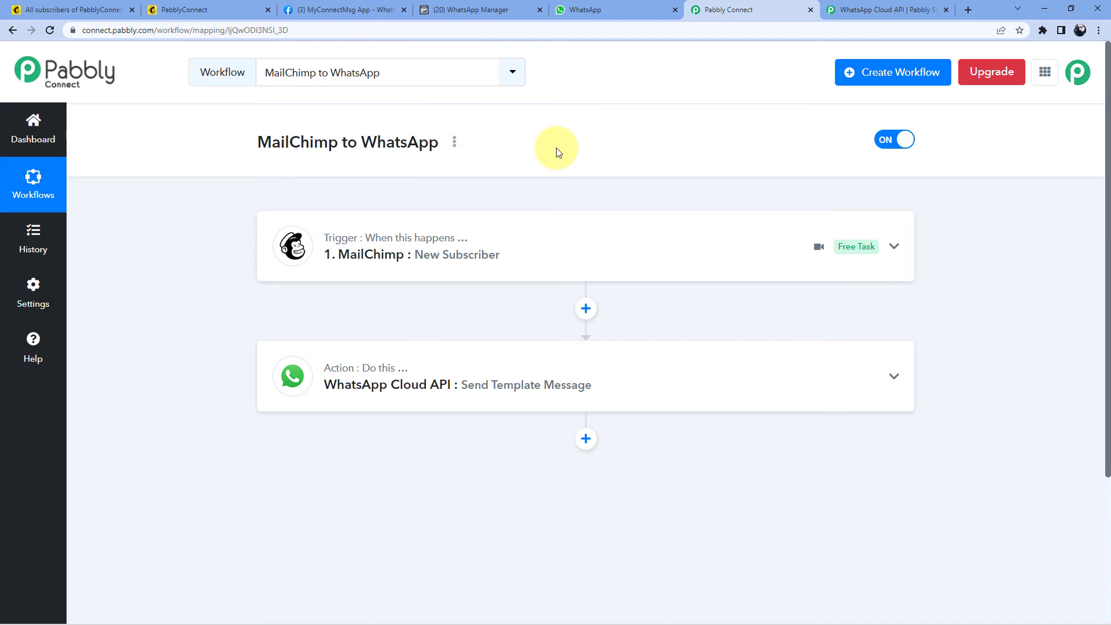